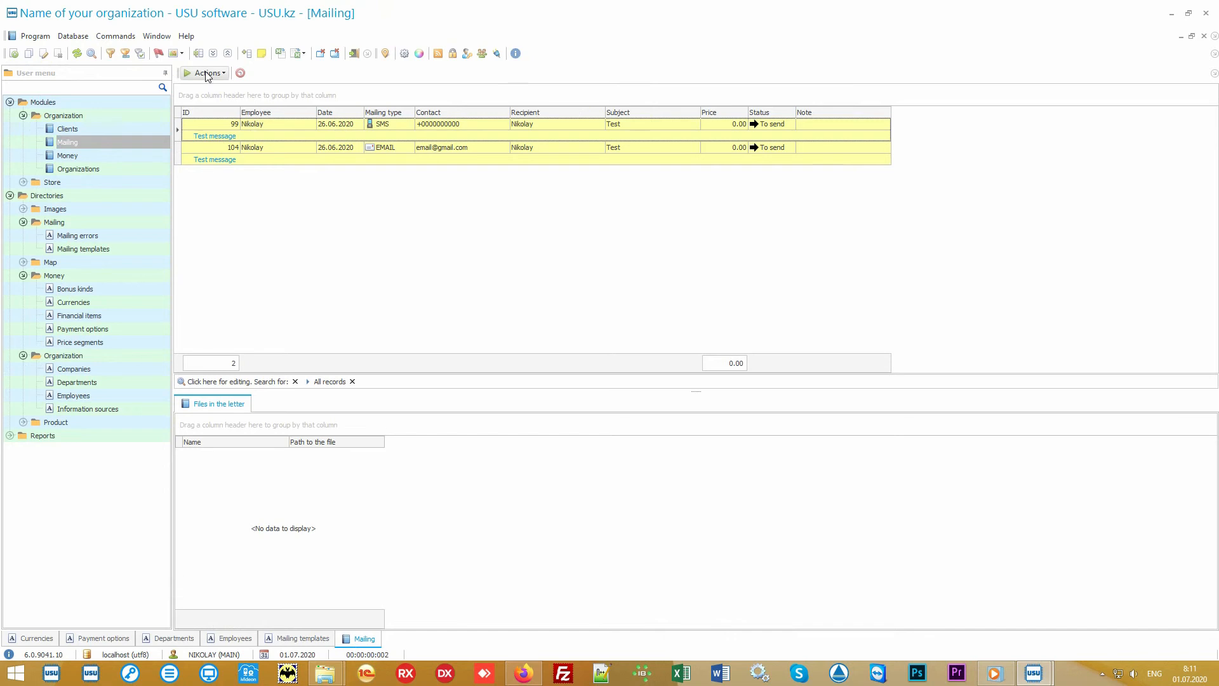
Step: Open the Run mailing dialog for the pending SMS and e-mail messages, then exit it without running
left_click(207, 75)
left_click(216, 89)
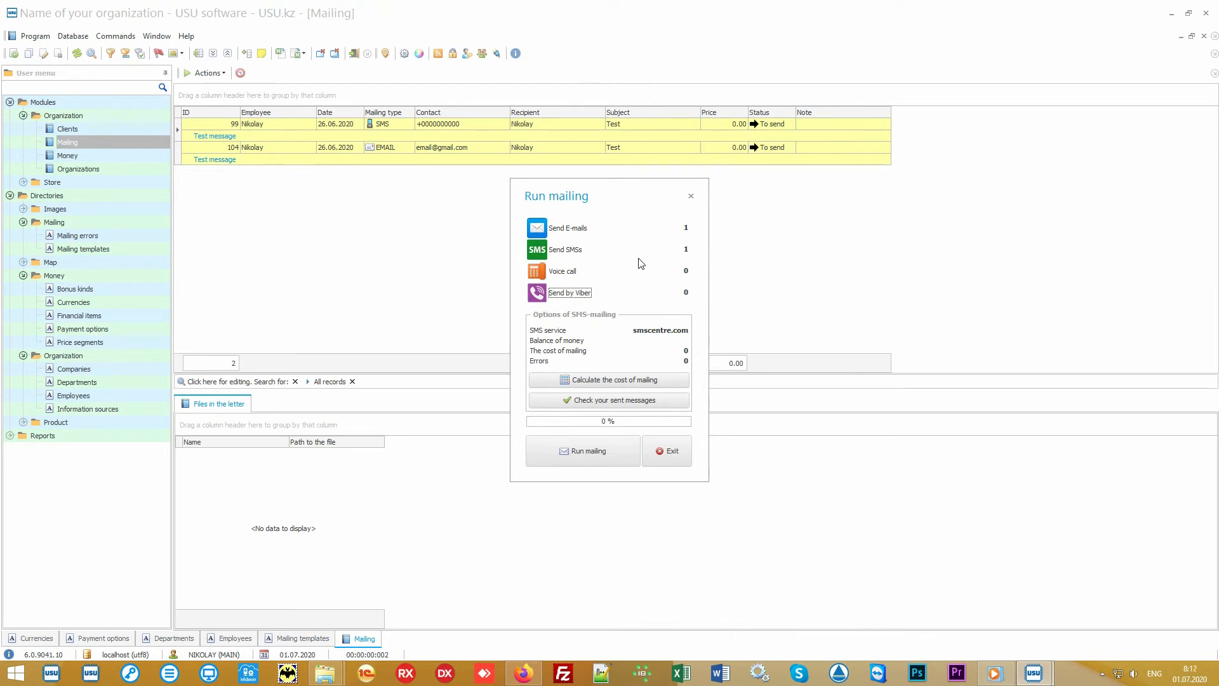
left_click(567, 275)
left_click(670, 450)
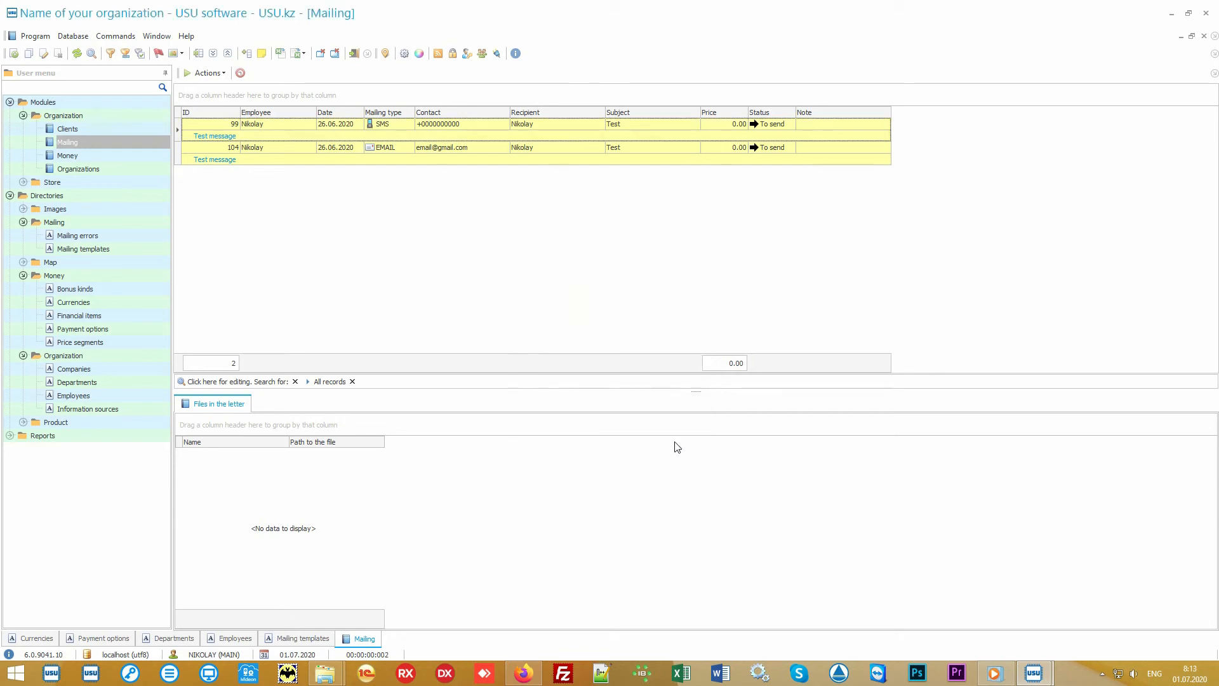
Step: Select the SMS mailing record and then the EMAIL mailing record in the list
left_click(497, 124)
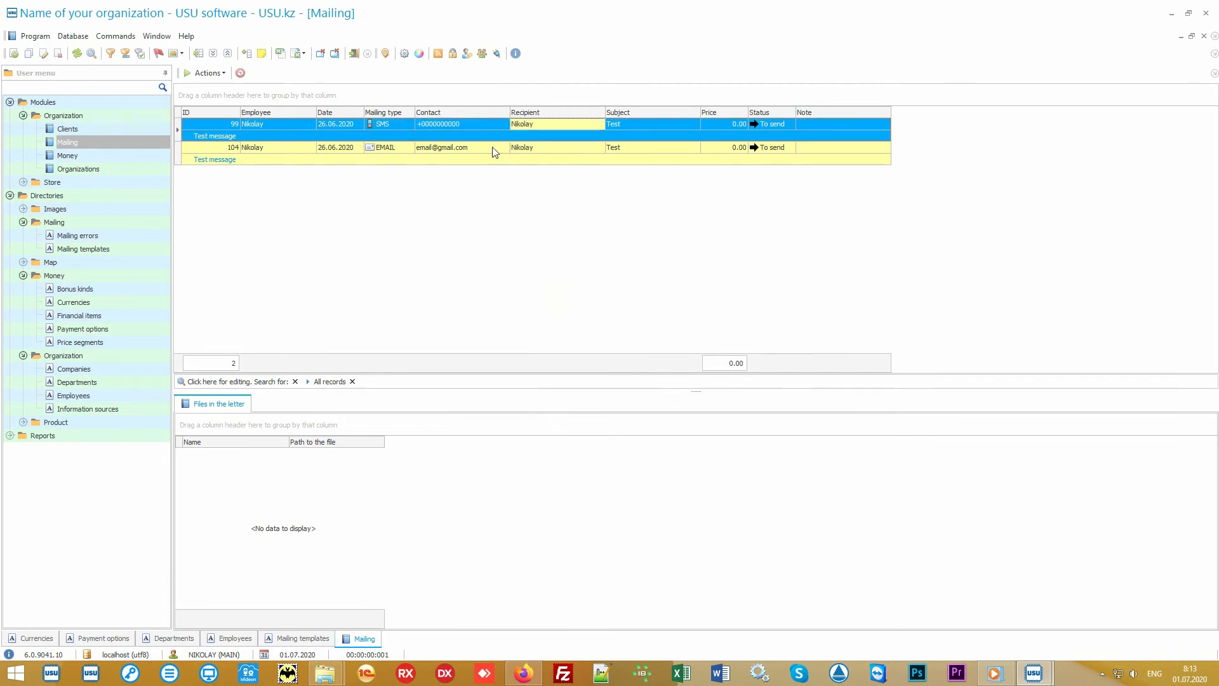
left_click(502, 149)
left_click(573, 147)
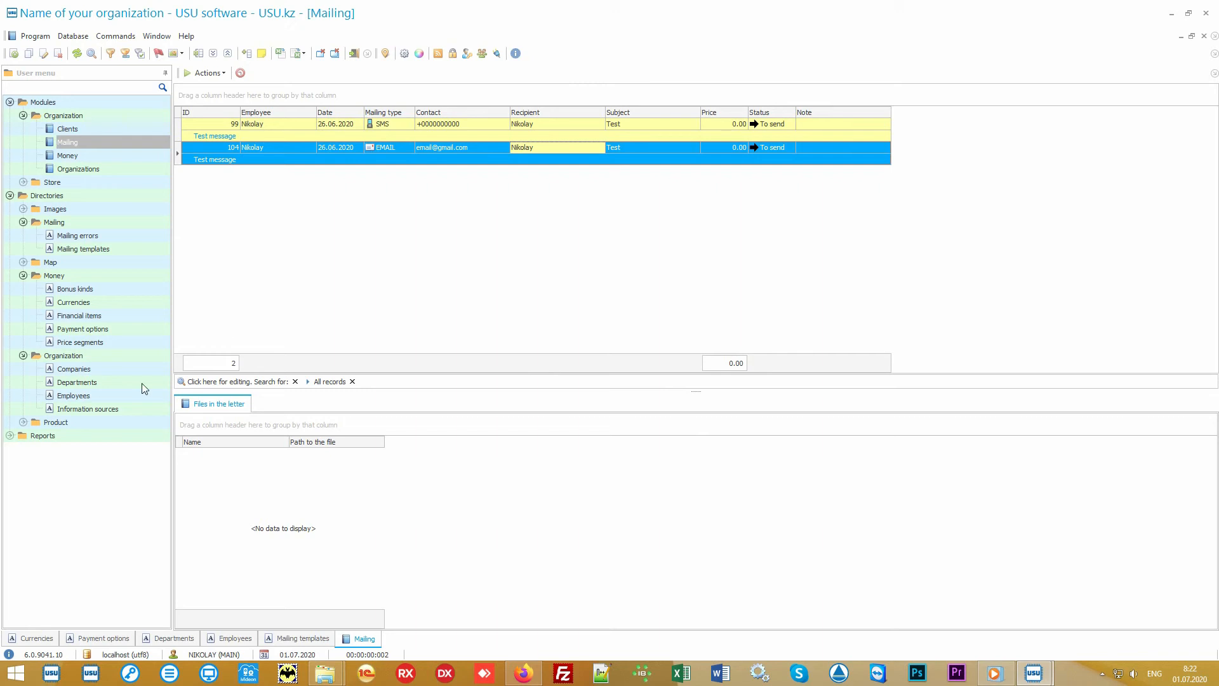
Step: Expand the Product directory, open Product names, and select the Some product record
double_click(98, 422)
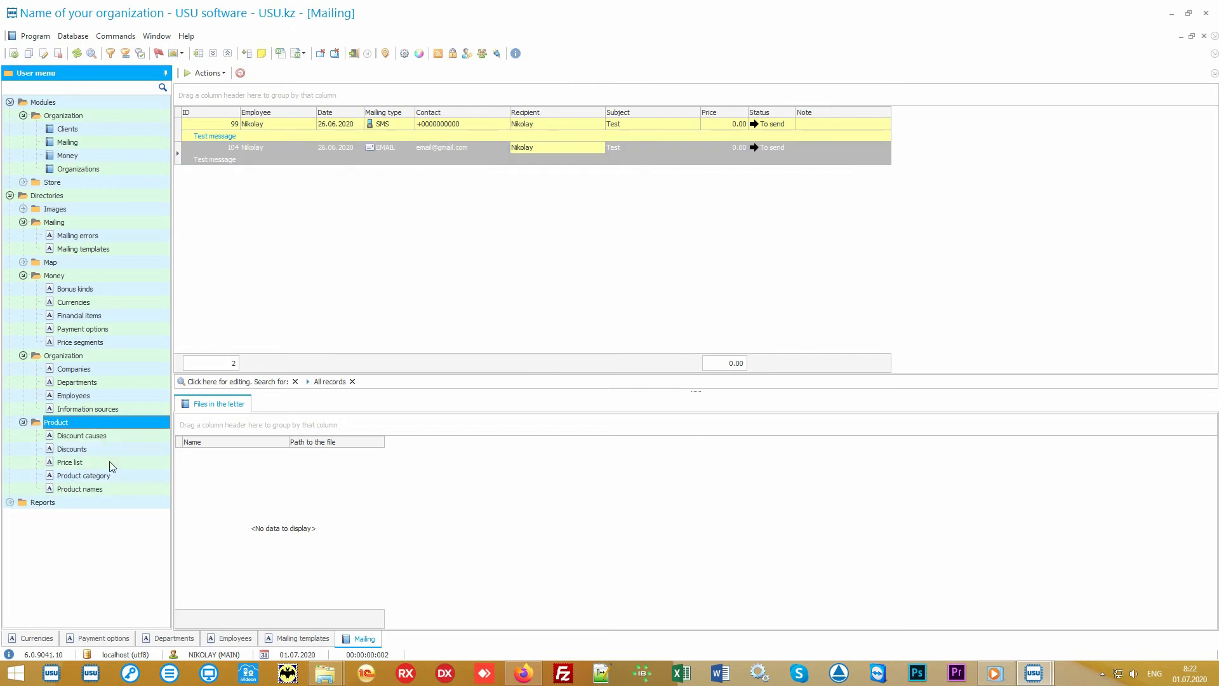
double_click(123, 490)
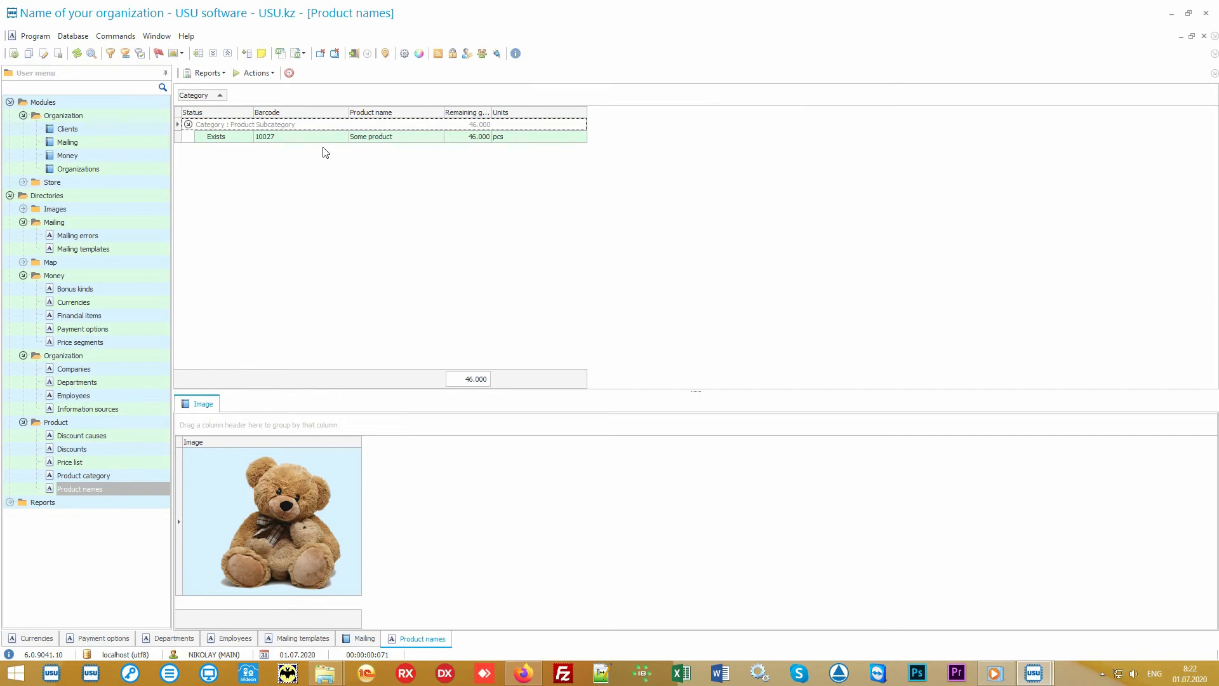
left_click(329, 139)
left_click(419, 137)
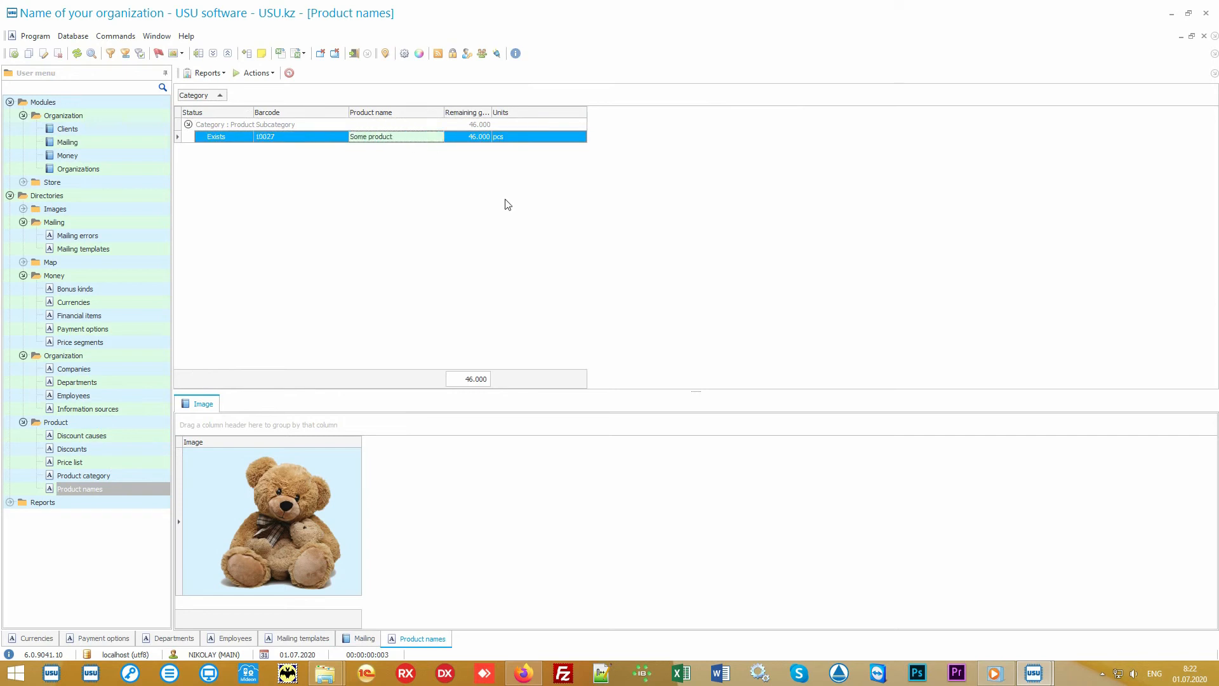
Step: Open the Import data wizard for Product names, then cancel it and confirm quitting
right_click(473, 180)
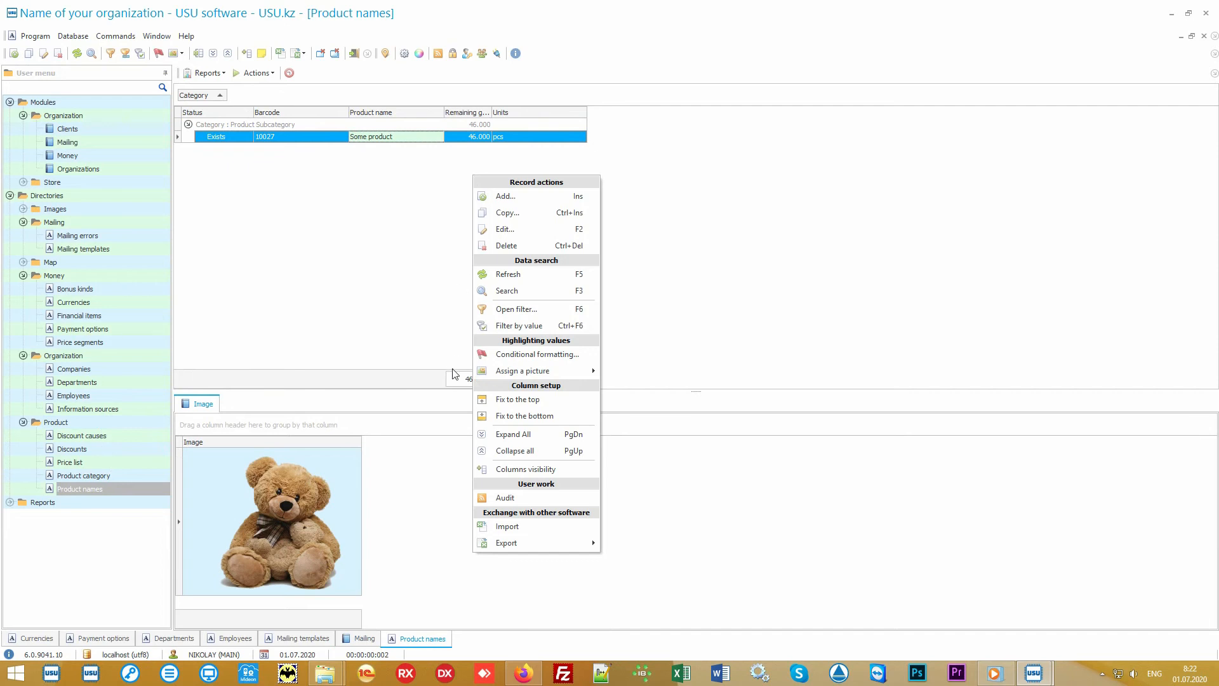
left_click(548, 531)
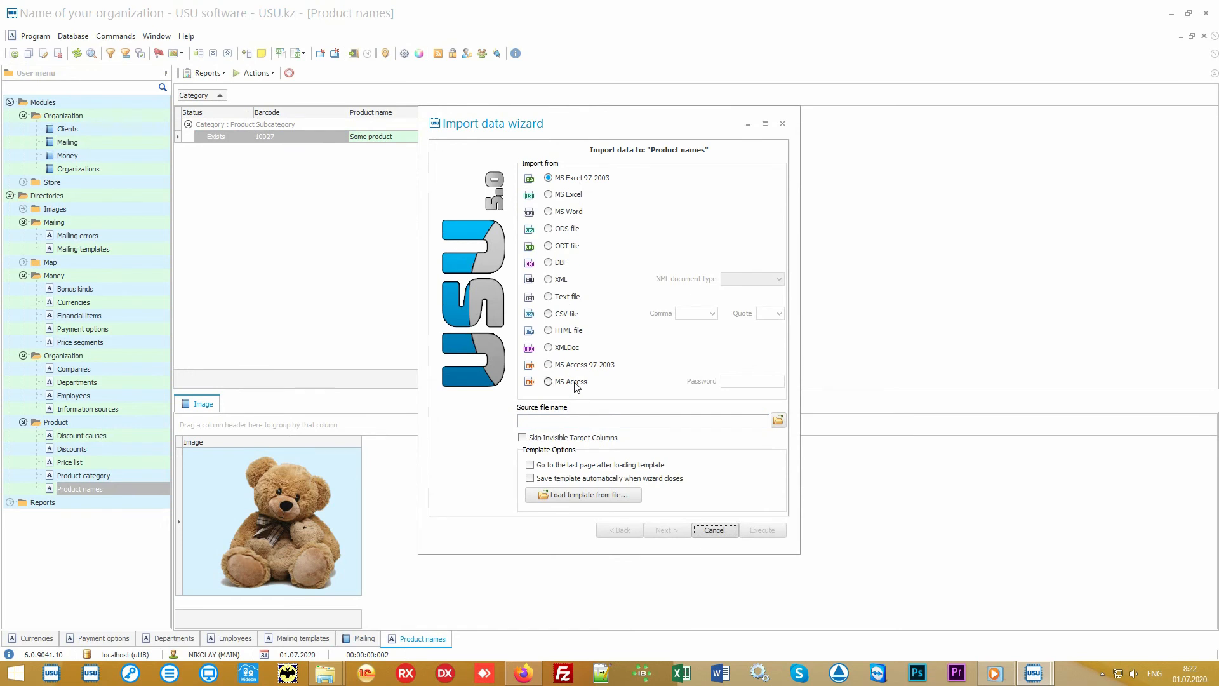
left_click(714, 531)
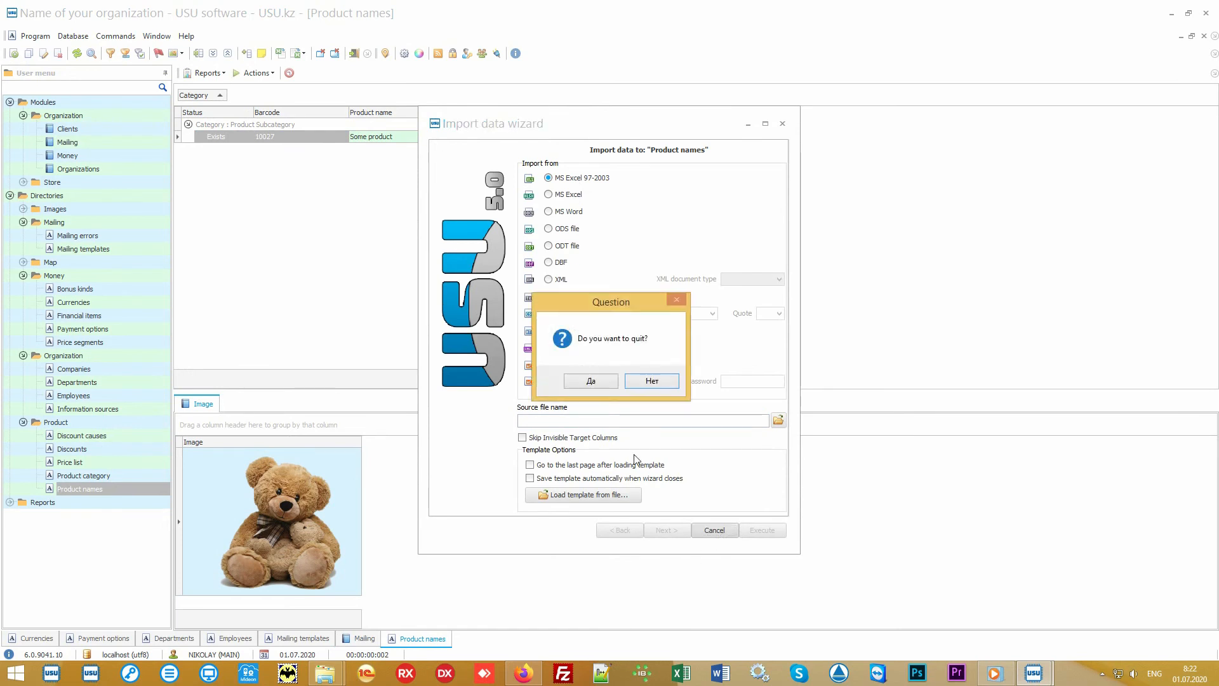
left_click(603, 382)
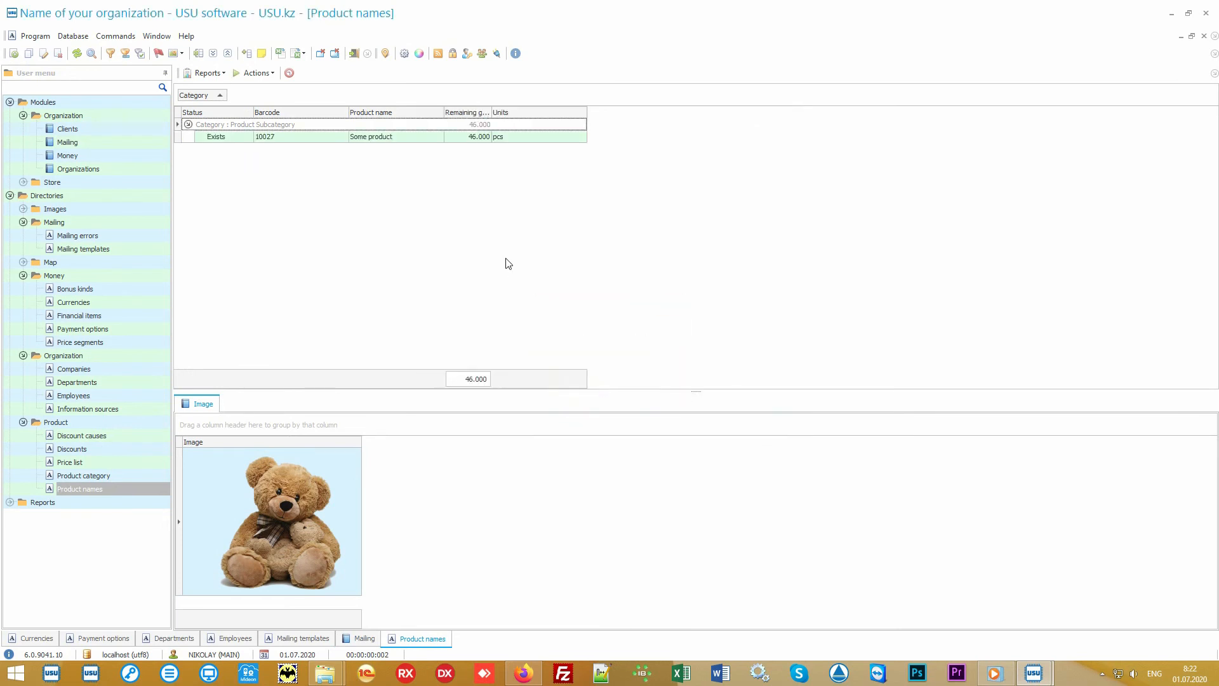
Step: Switch to Excel and open Product names.xlsx, selecting its data rows and columns A through I to review the import layout
left_click(1172, 14)
double_click(613, 348)
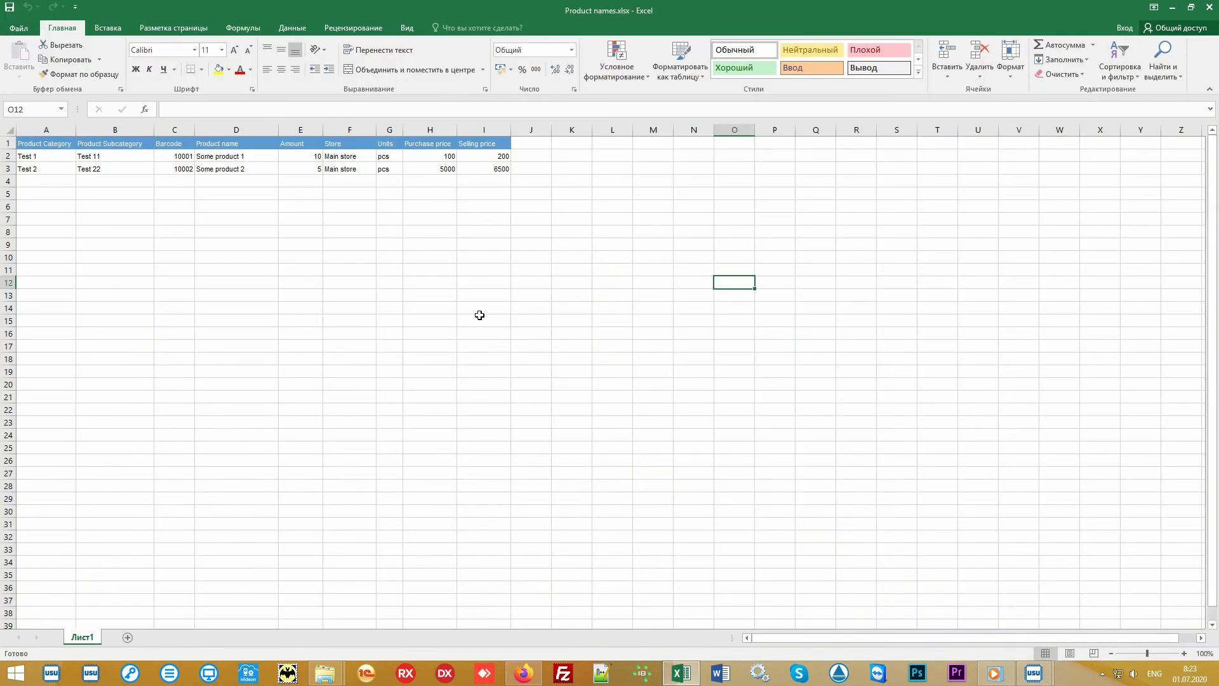
left_click_drag(489, 169, 49, 136)
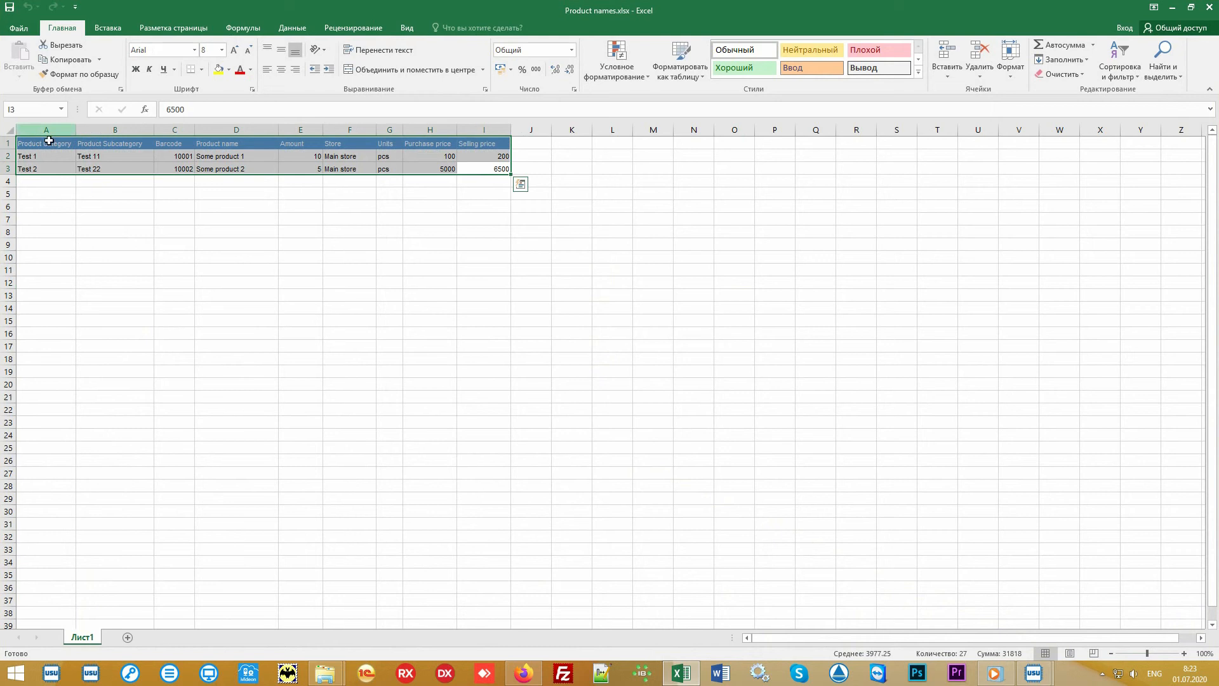
left_click(44, 130)
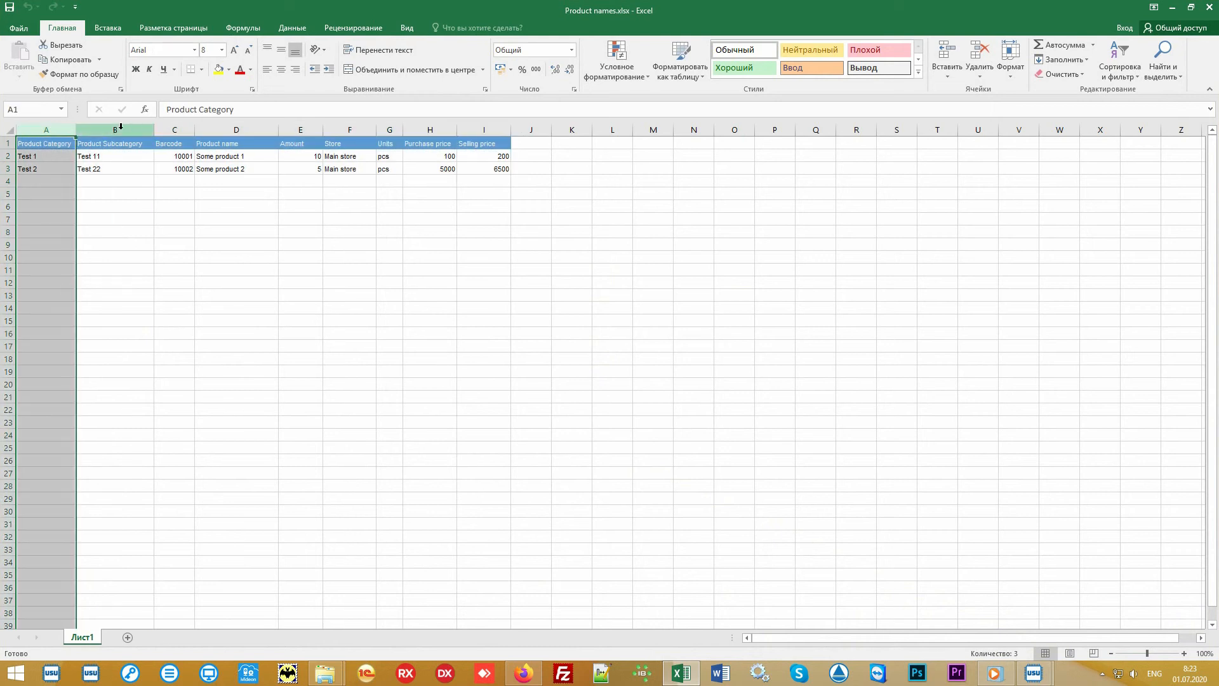
left_click(121, 128)
left_click(174, 129)
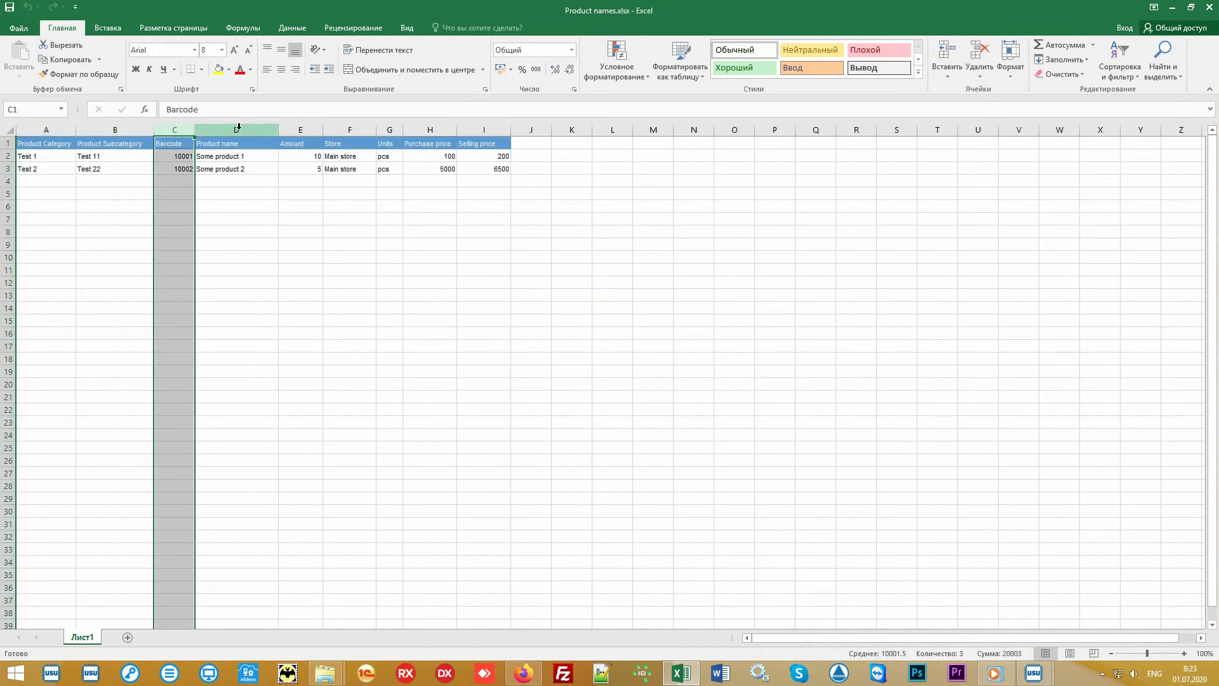
left_click_drag(238, 127, 516, 128)
left_click(572, 256)
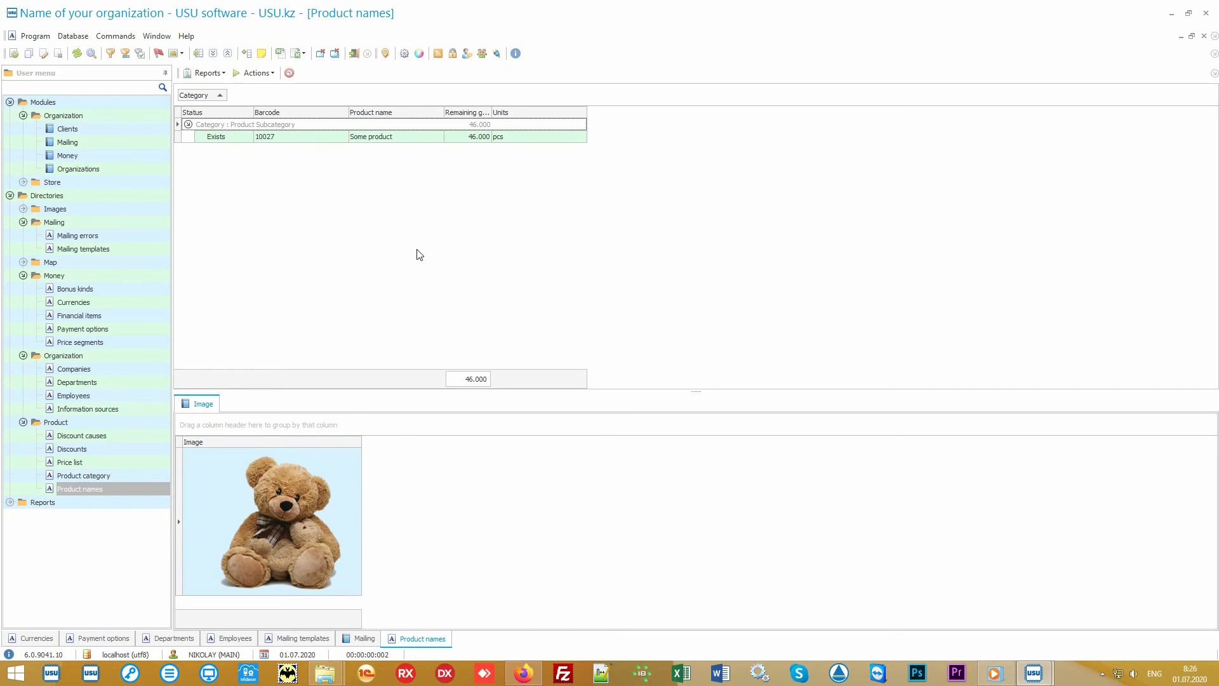
Step: Open the Store Product module and select the Main store receipt and its product line
left_click(105, 181)
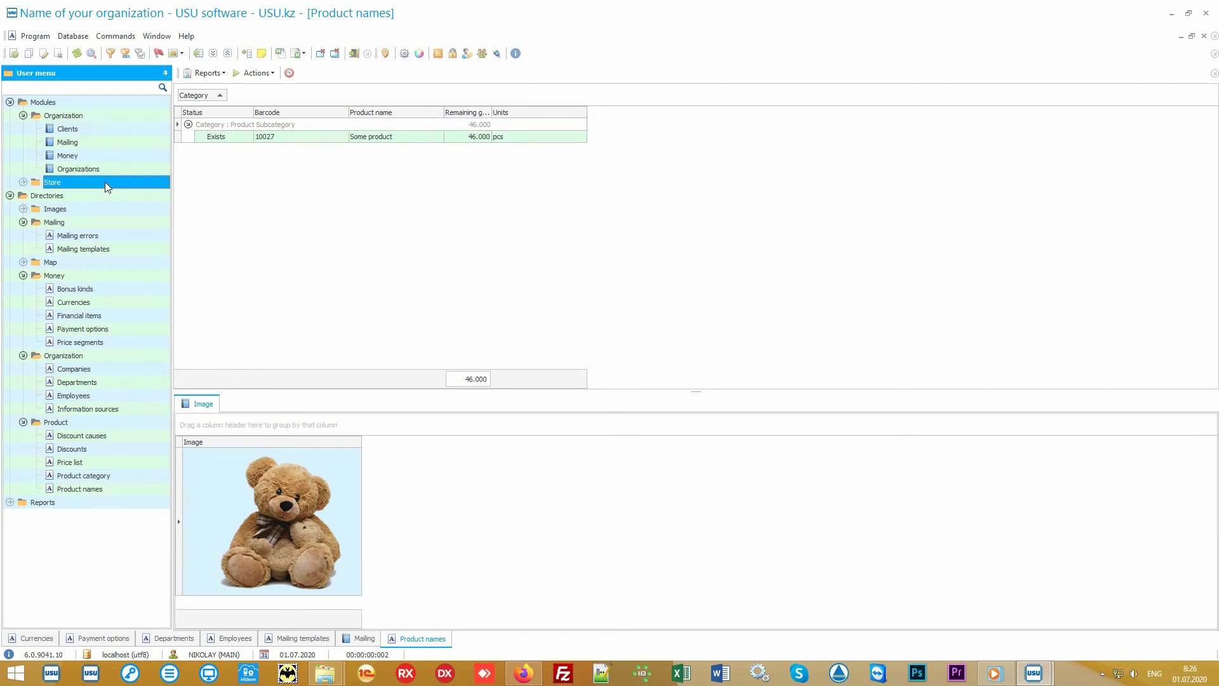
double_click(105, 182)
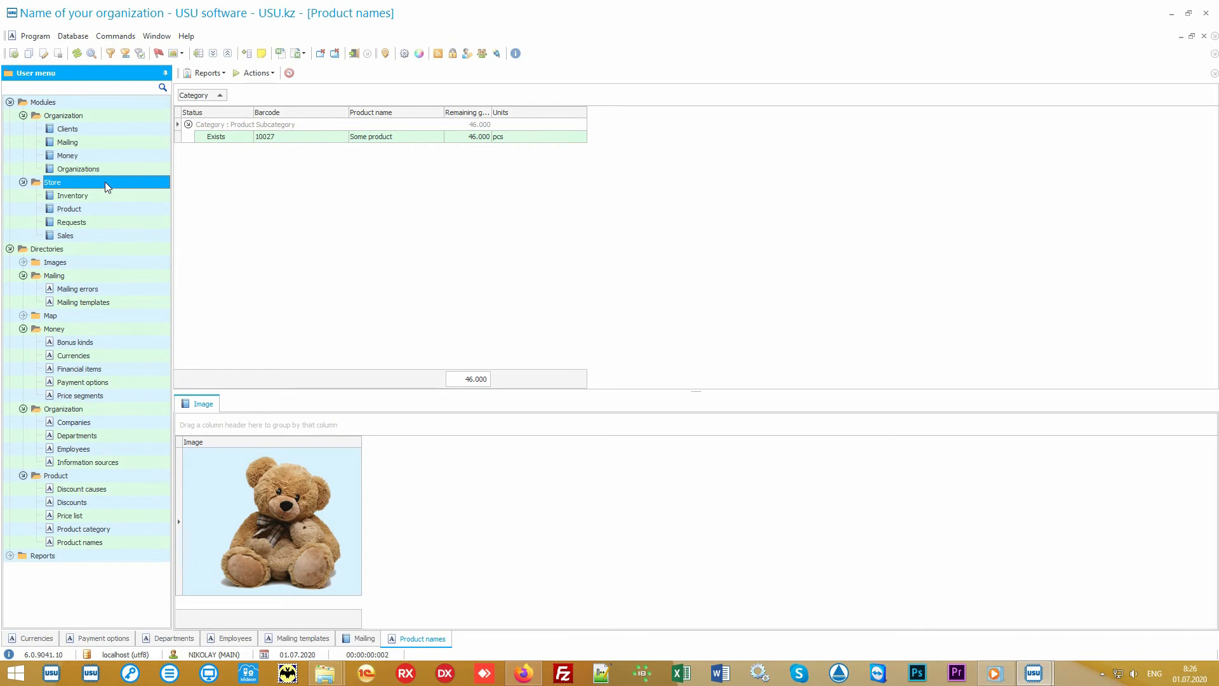
double_click(115, 208)
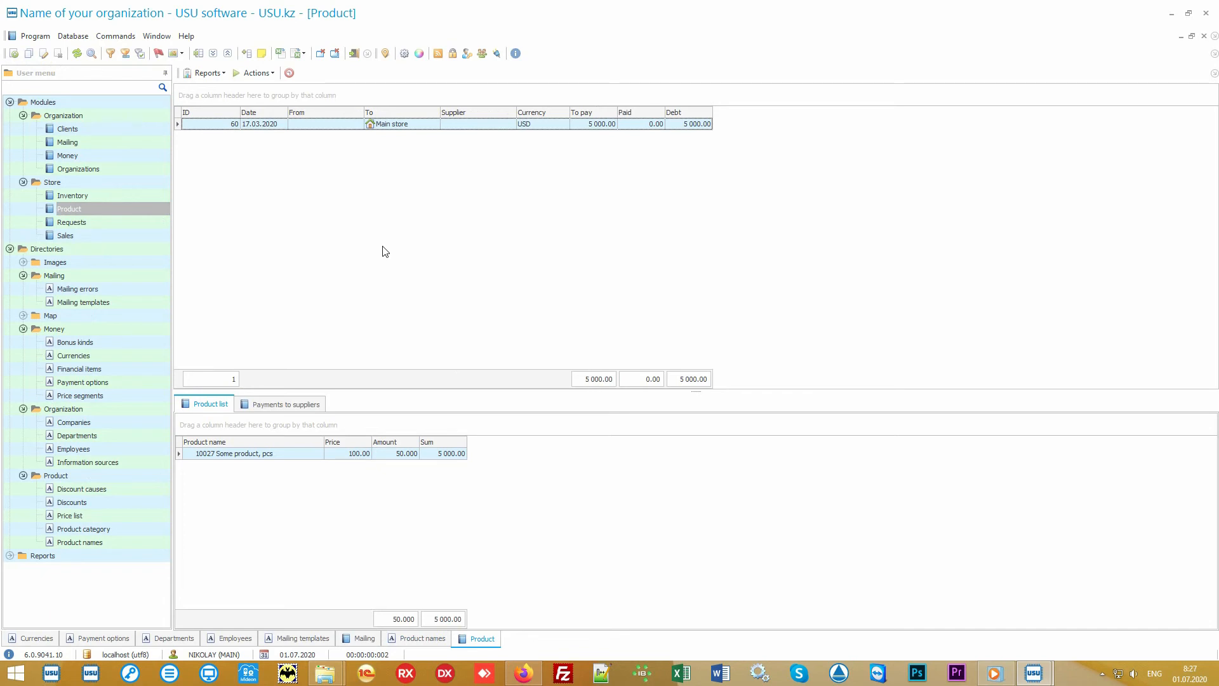
left_click(421, 125)
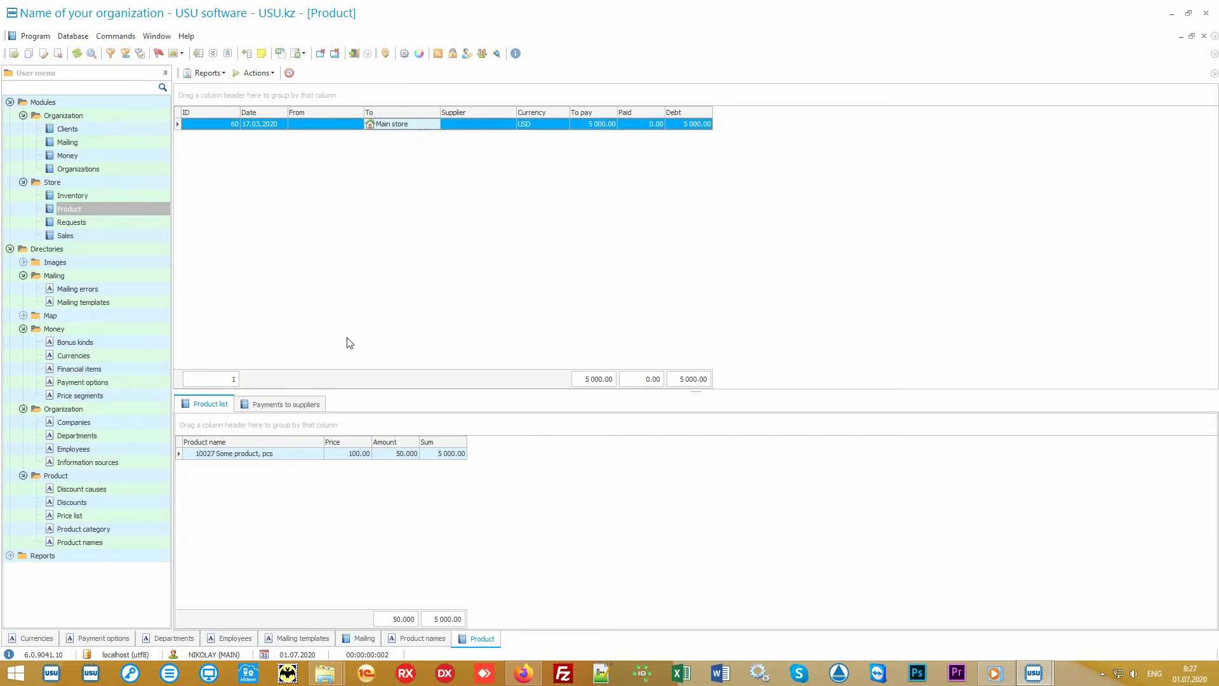
left_click(287, 457)
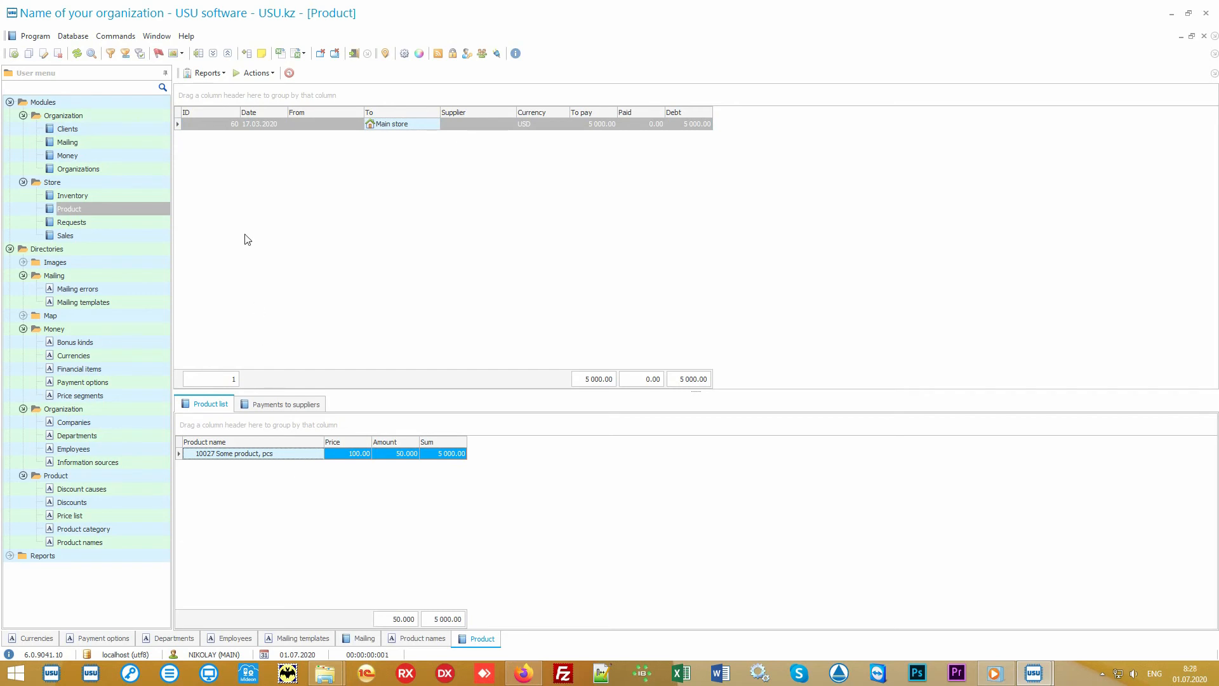
Step: Generate the Label set report for the selected receipt, then close it
left_click(219, 74)
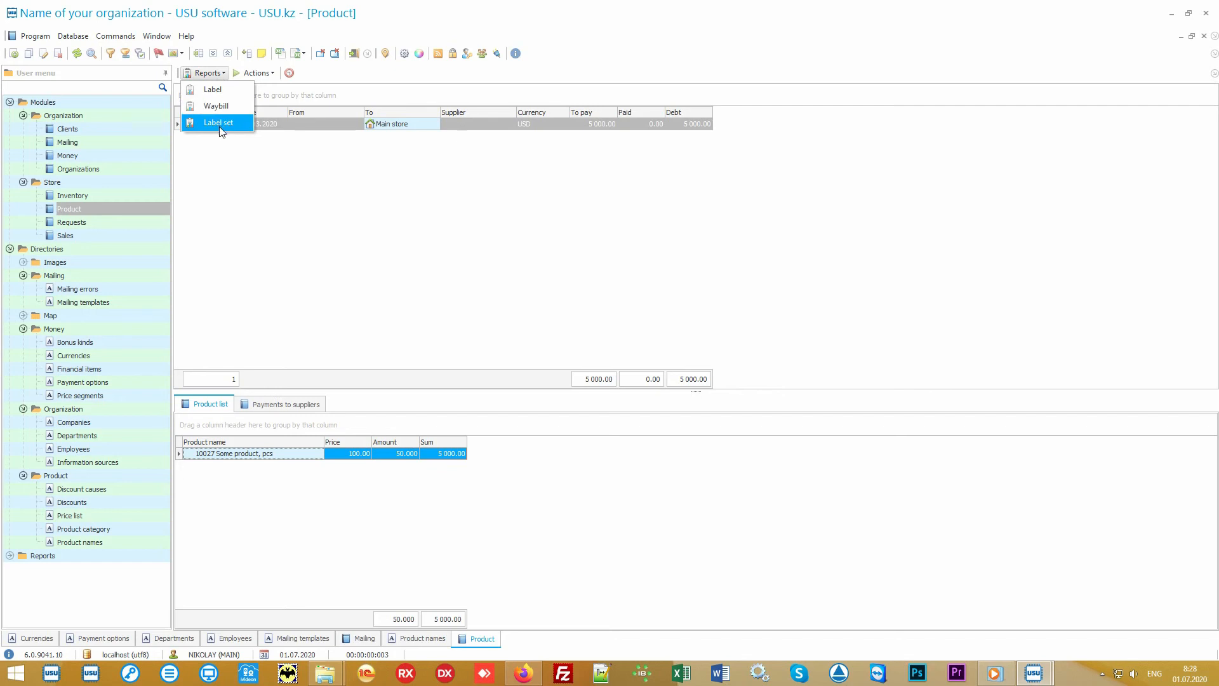
left_click(240, 126)
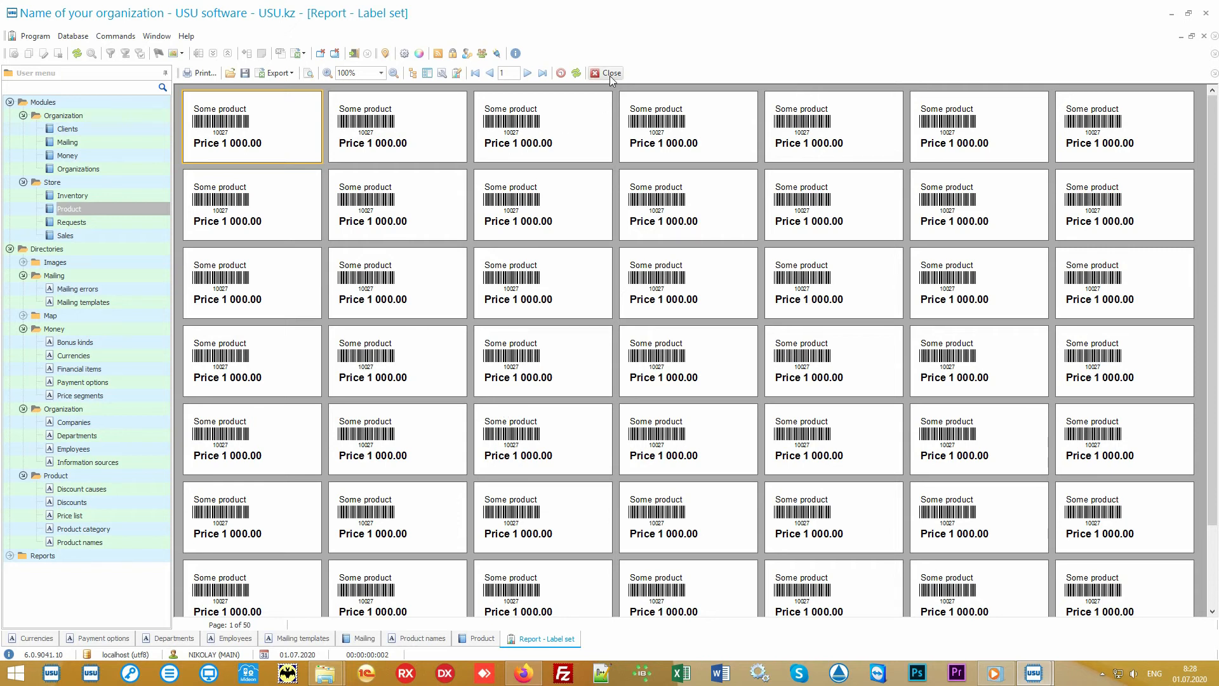
left_click(611, 74)
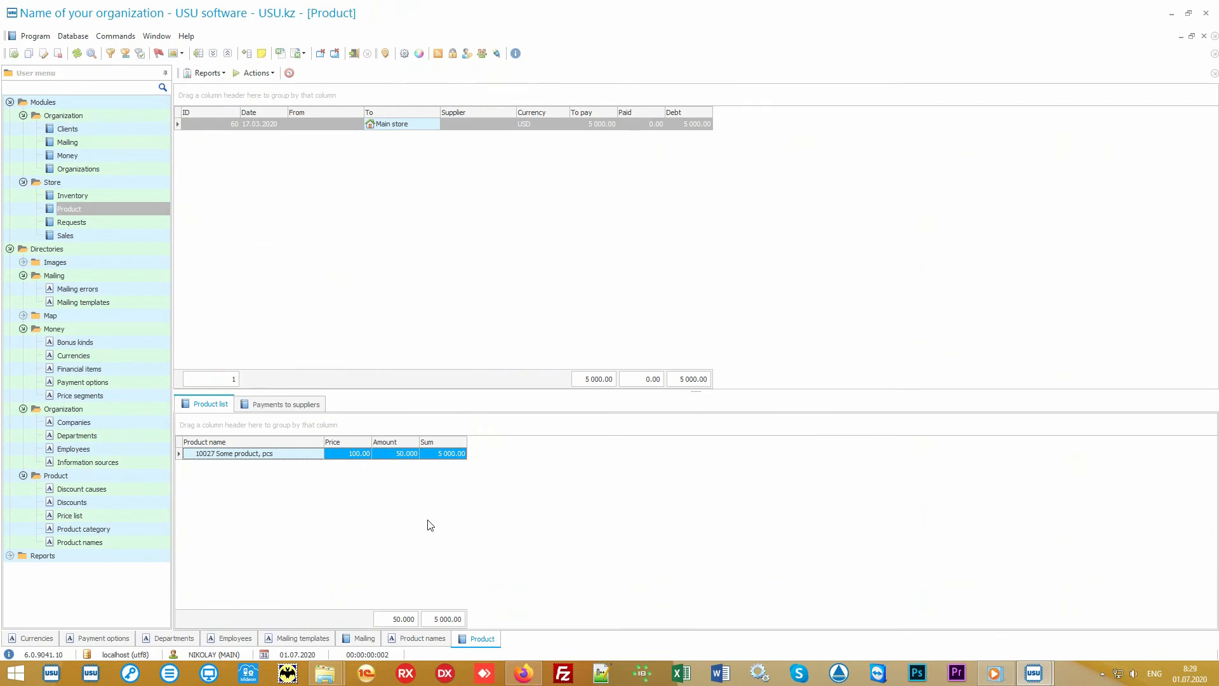
Step: Open Product names, select the product, generate the Records report, zoom in on it, and close it
left_click(126, 546)
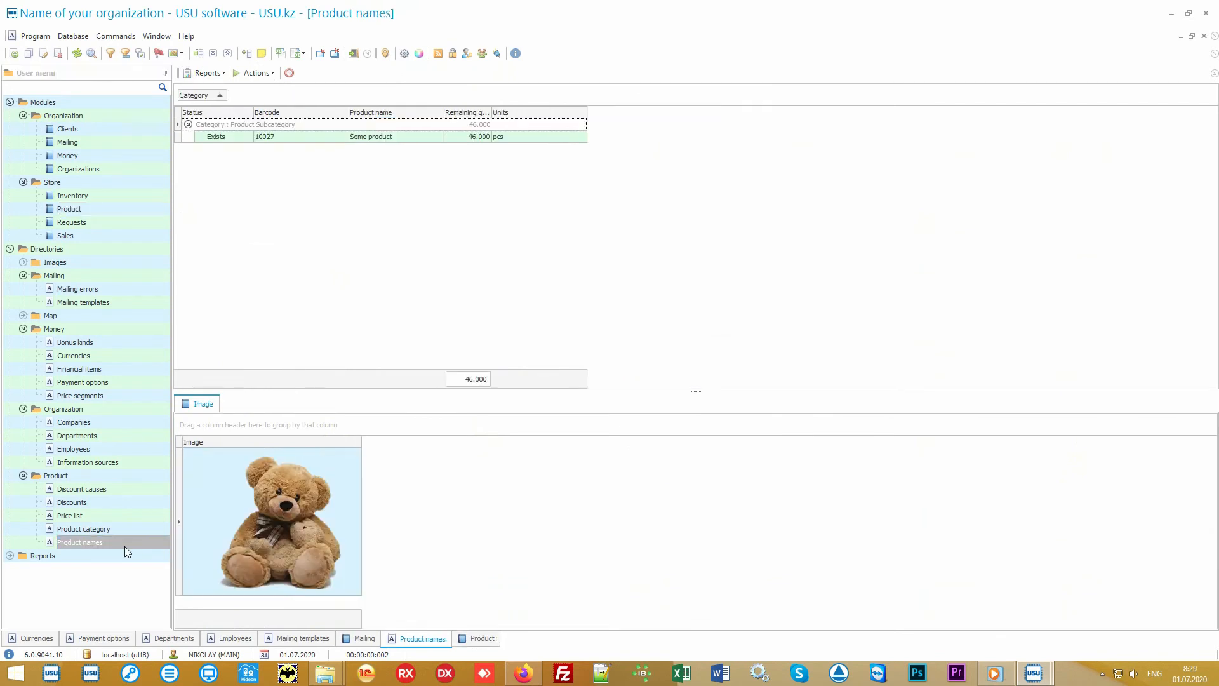
left_click(394, 138)
left_click(208, 73)
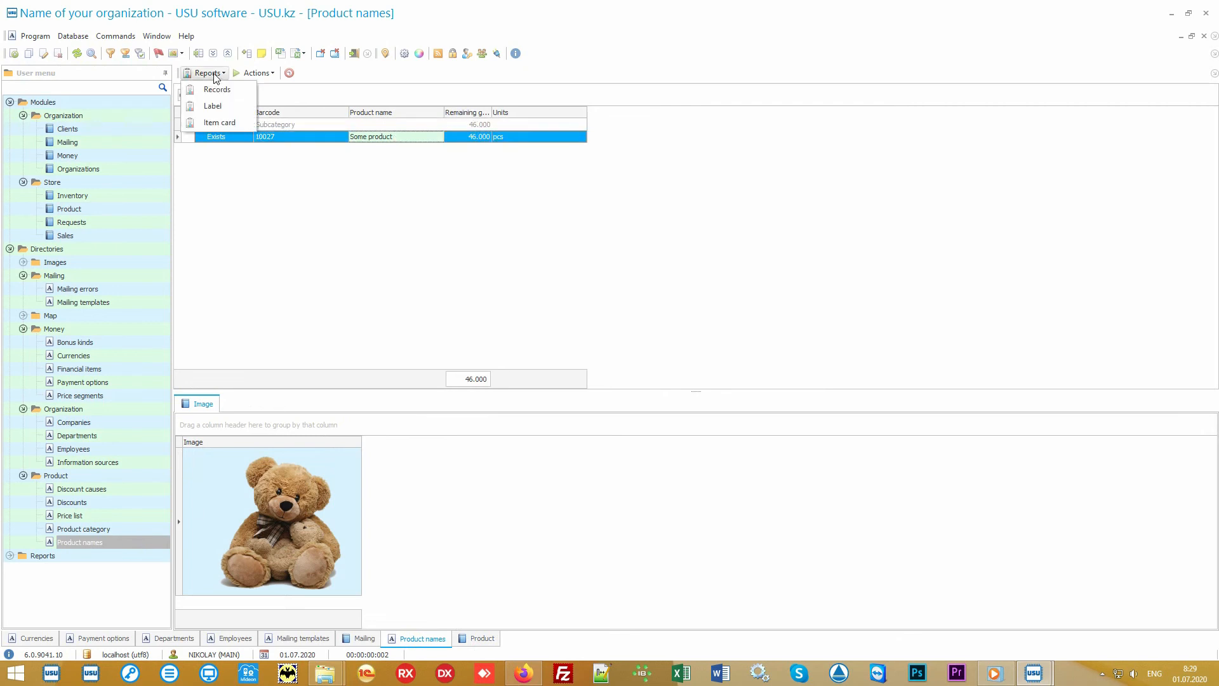
left_click(241, 91)
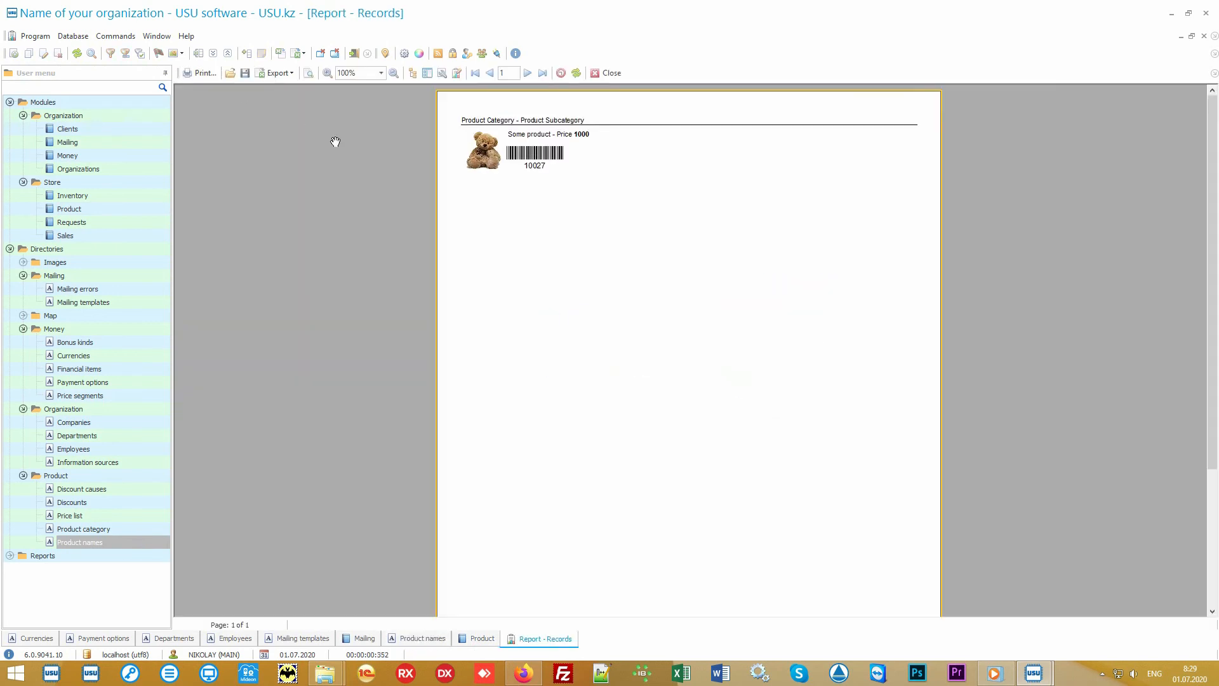
scroll(588, 248, "up", 3)
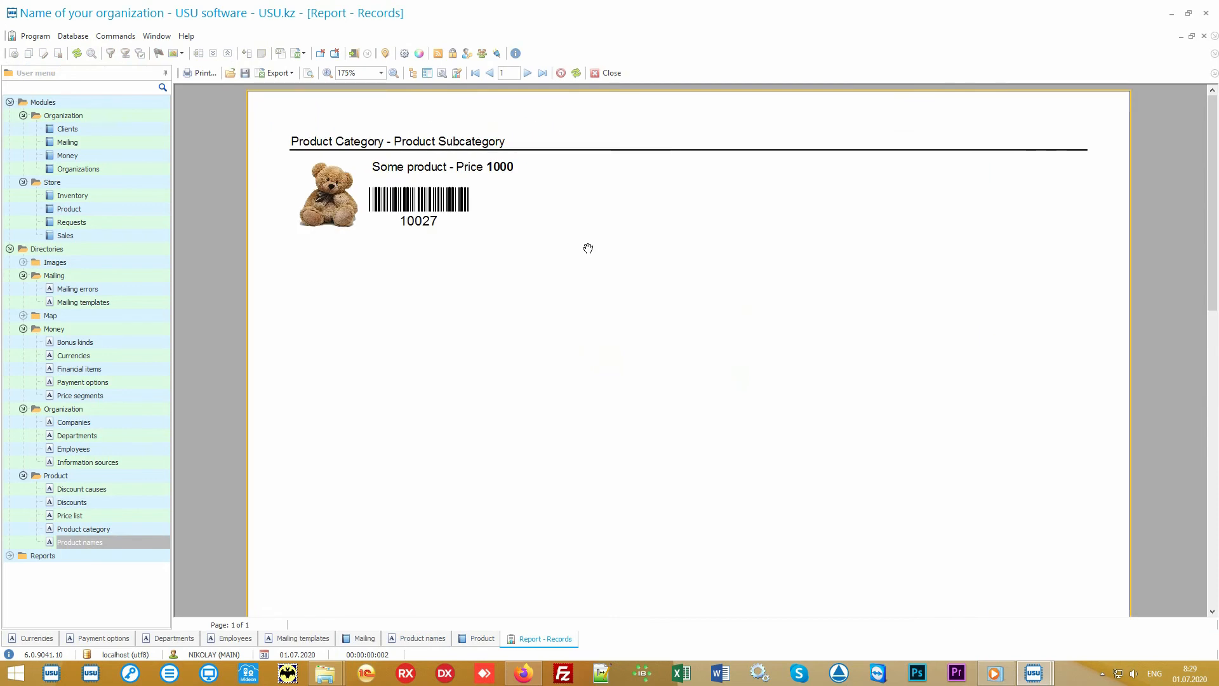
left_click(604, 73)
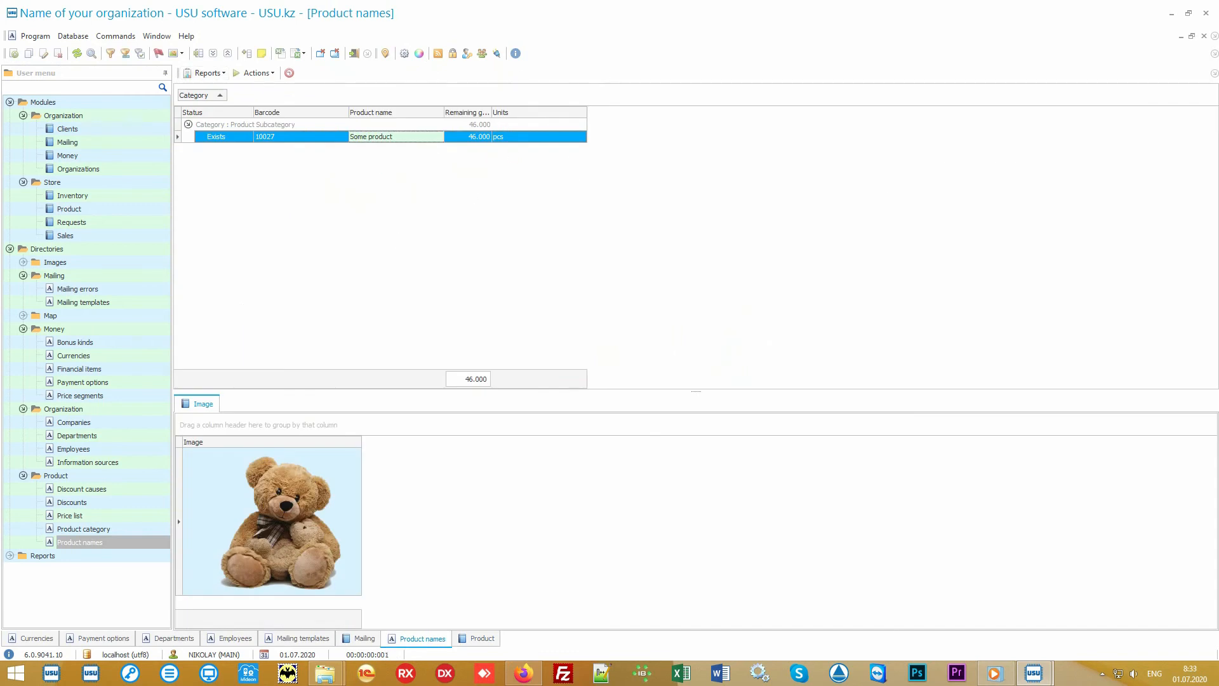
Step: Open the Store Product module and select the Main store receipt and then the Branch 1 transfer
left_click(143, 211)
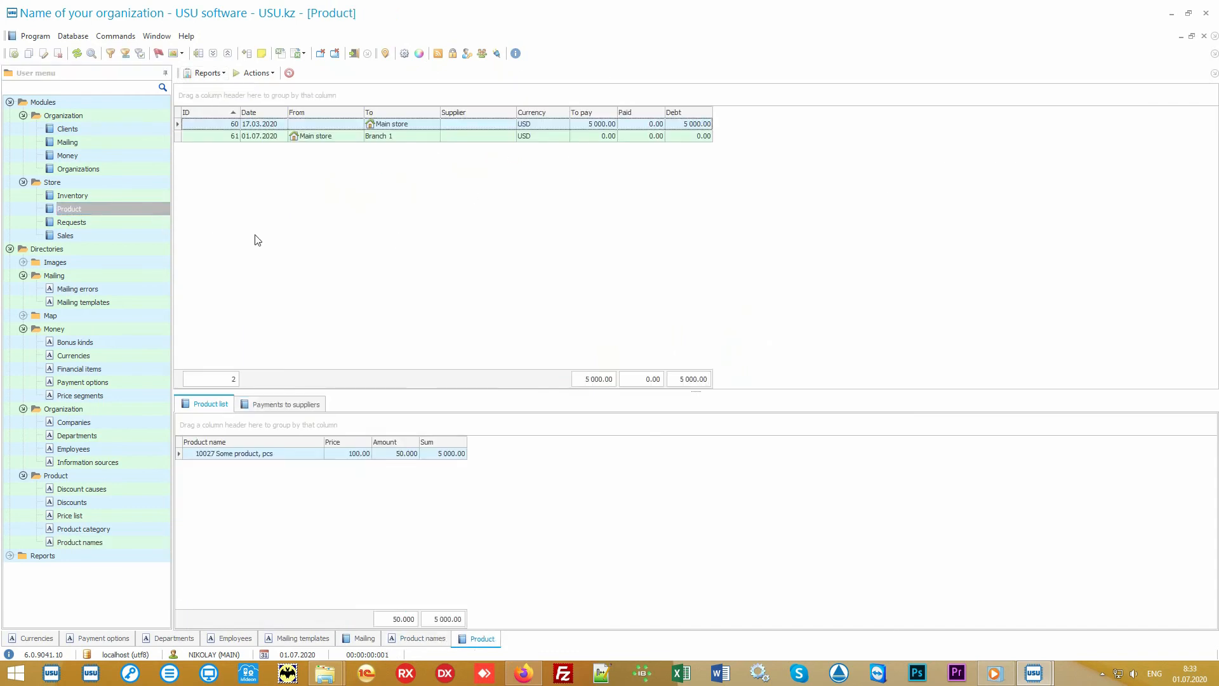
left_click(418, 126)
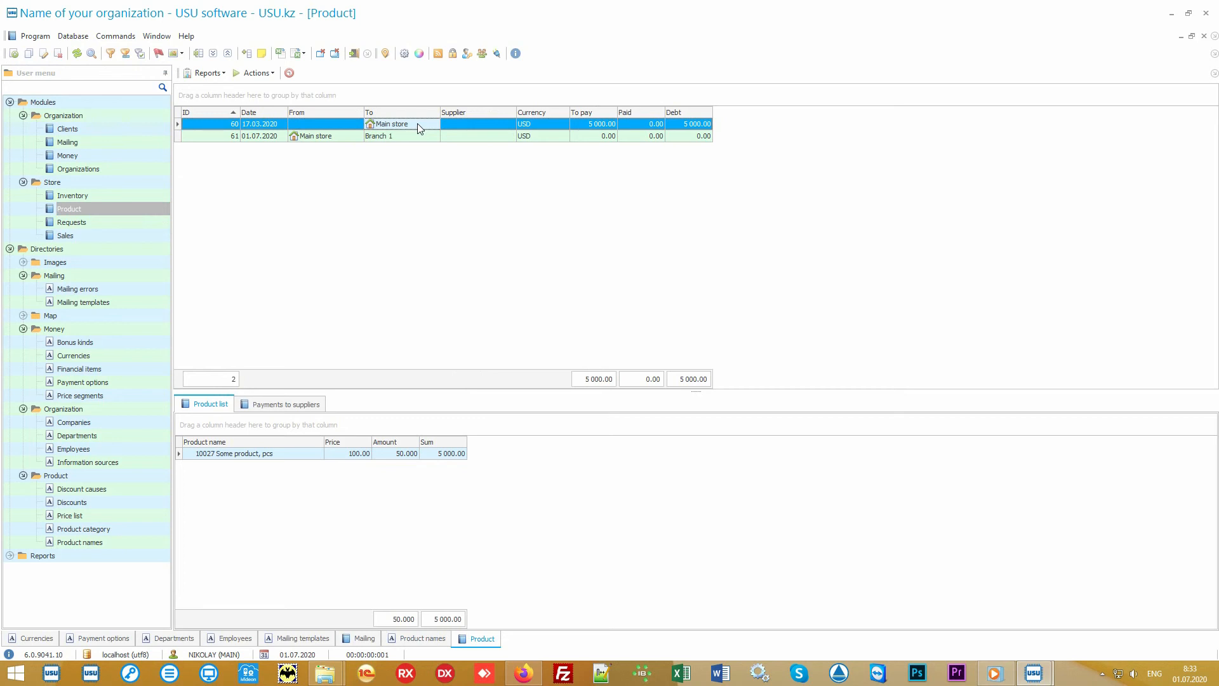
left_click(339, 139)
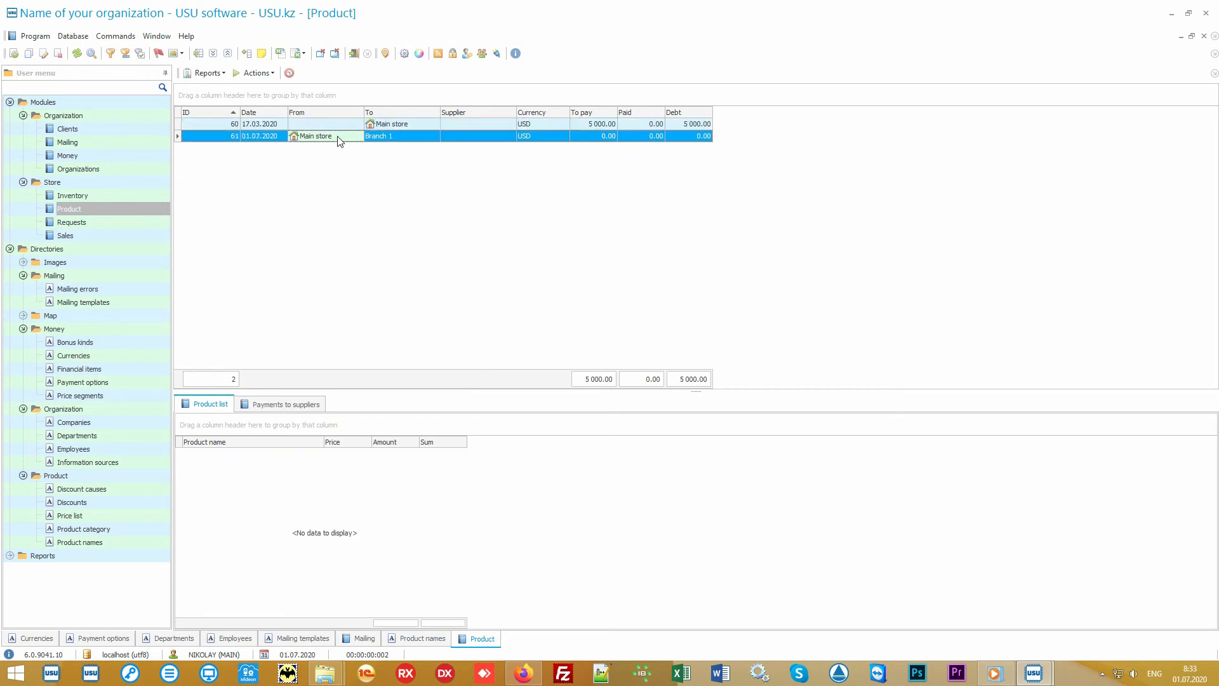
left_click(399, 138)
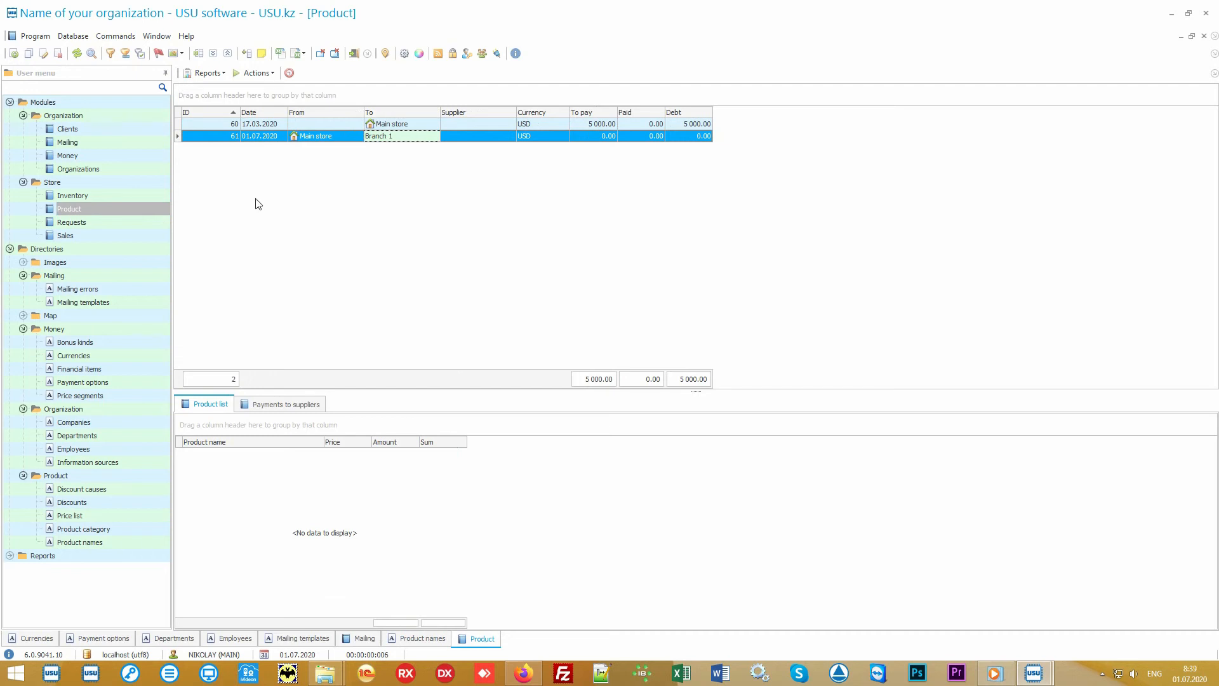
Step: Open the Sales module and run a data search with the default sell date from 01.07.2020
left_click(121, 235)
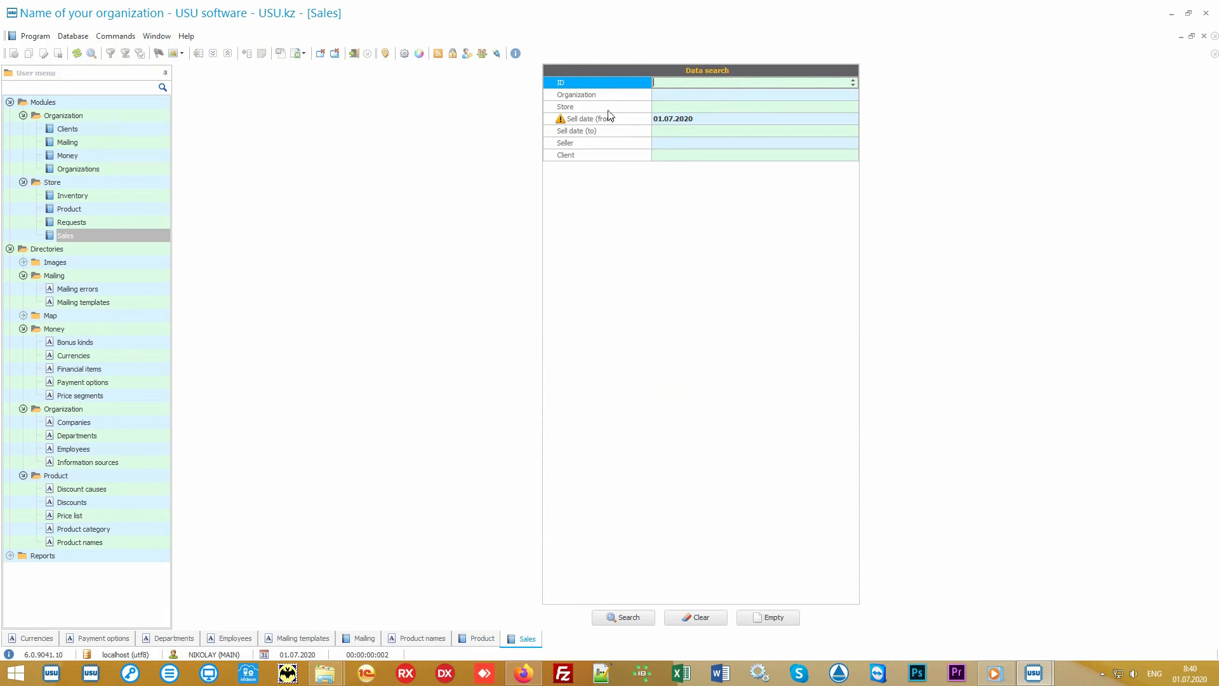
key("Down")
key("Down")
key("Down")
key("Down")
key("Down")
key("Down")
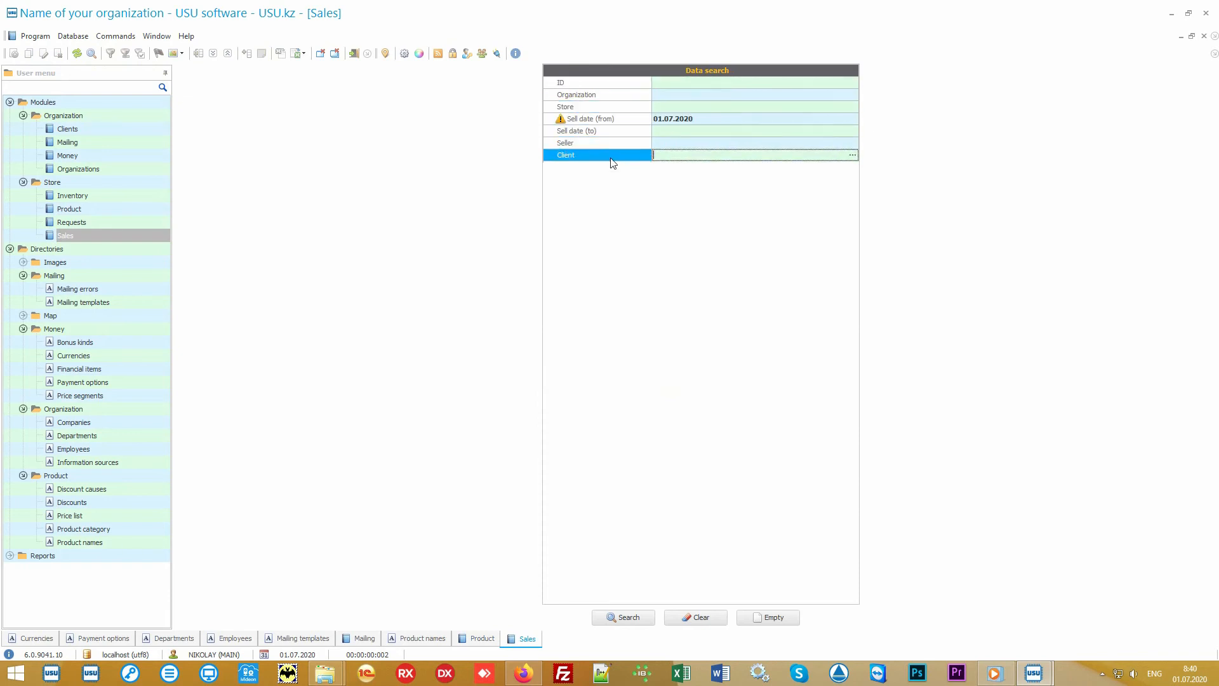
key("Up")
key("Up")
key("Up")
key("Up")
key("Up")
key("Up")
key("Down")
key("Down")
key("Down")
key("Down")
key("Down")
key("Down")
key("Up")
key("Up")
key("Up")
key("Up")
key("Up")
key("Up")
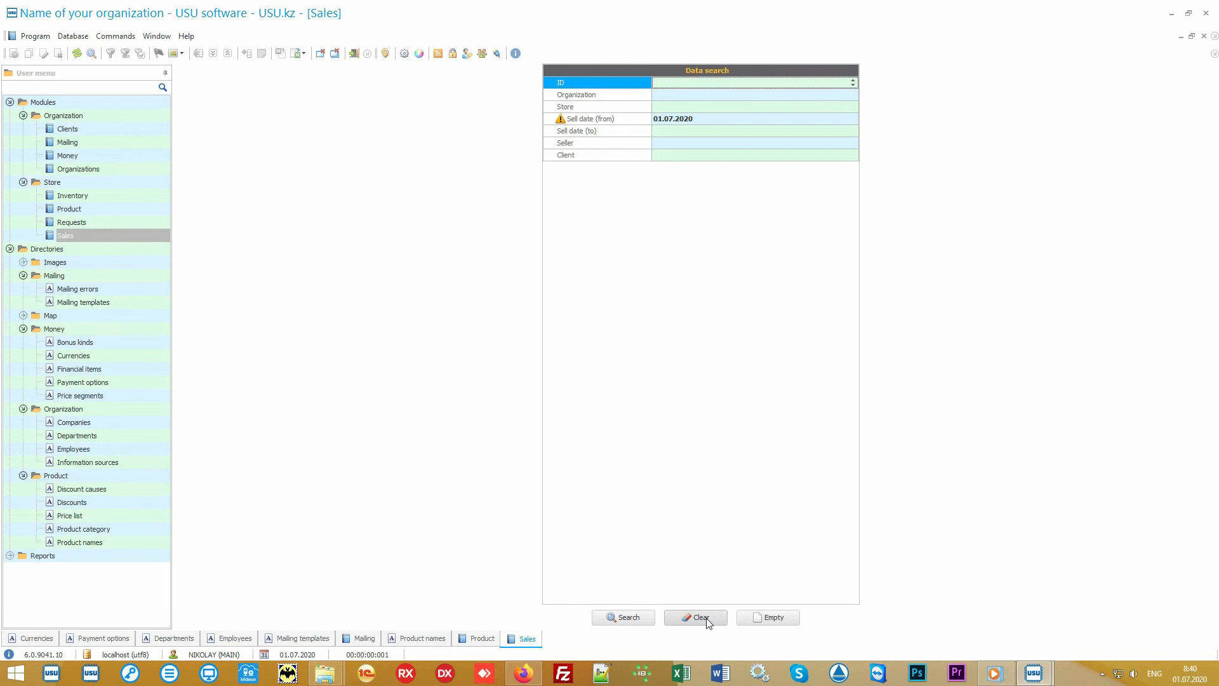
left_click(634, 622)
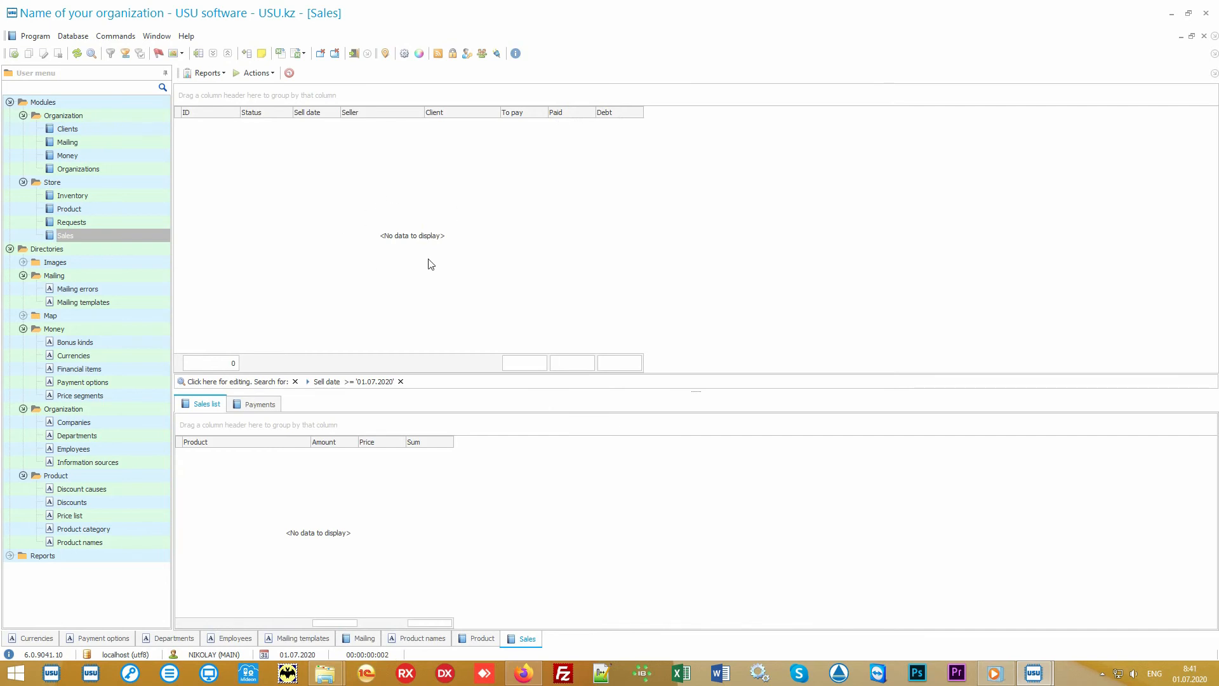
Step: Start a new sale and identify the client by entering the client's card number
left_click(258, 74)
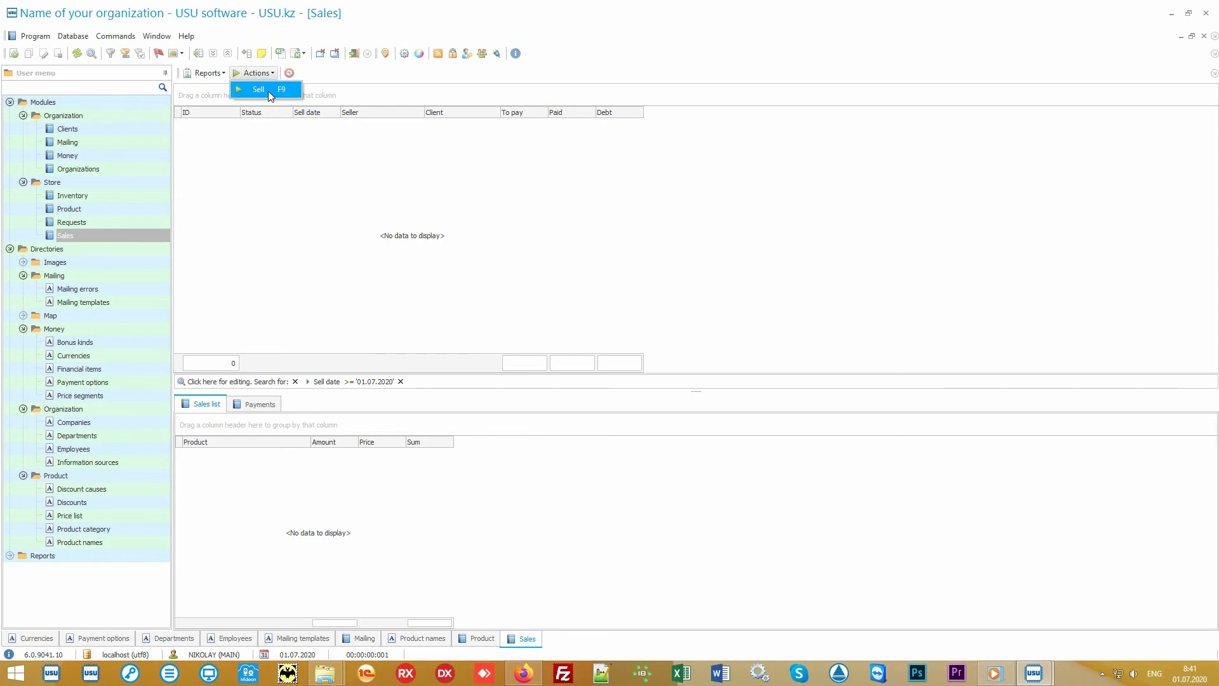
left_click(270, 94)
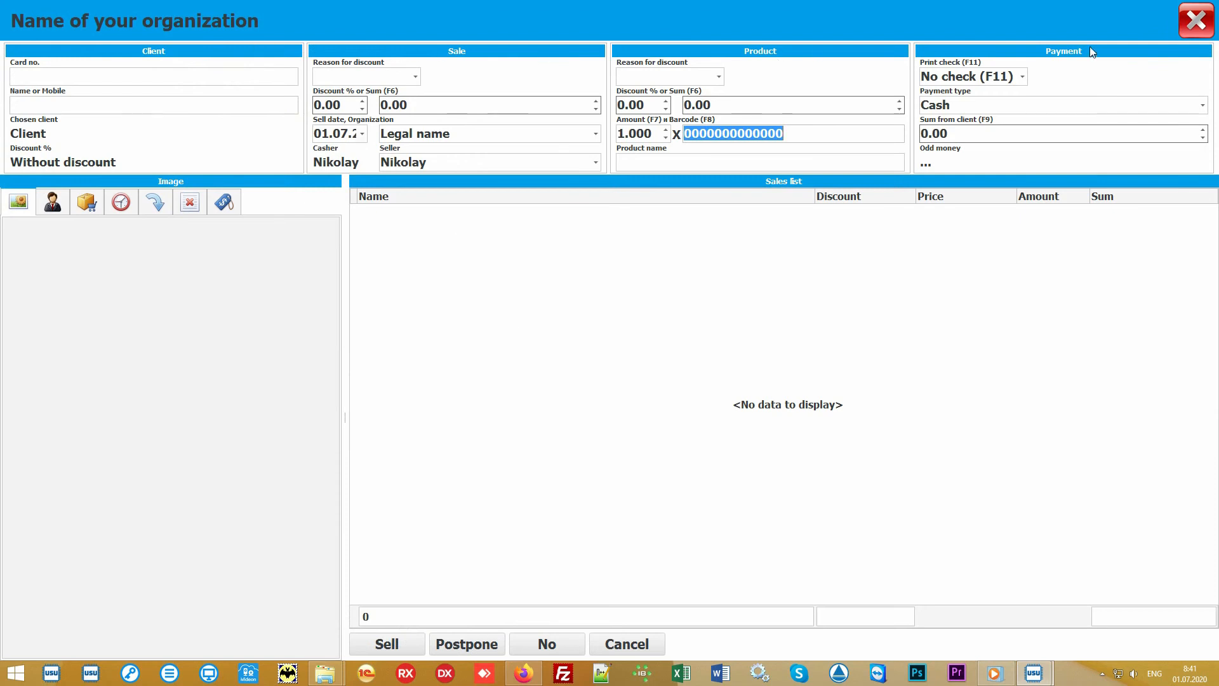
left_click(556, 319)
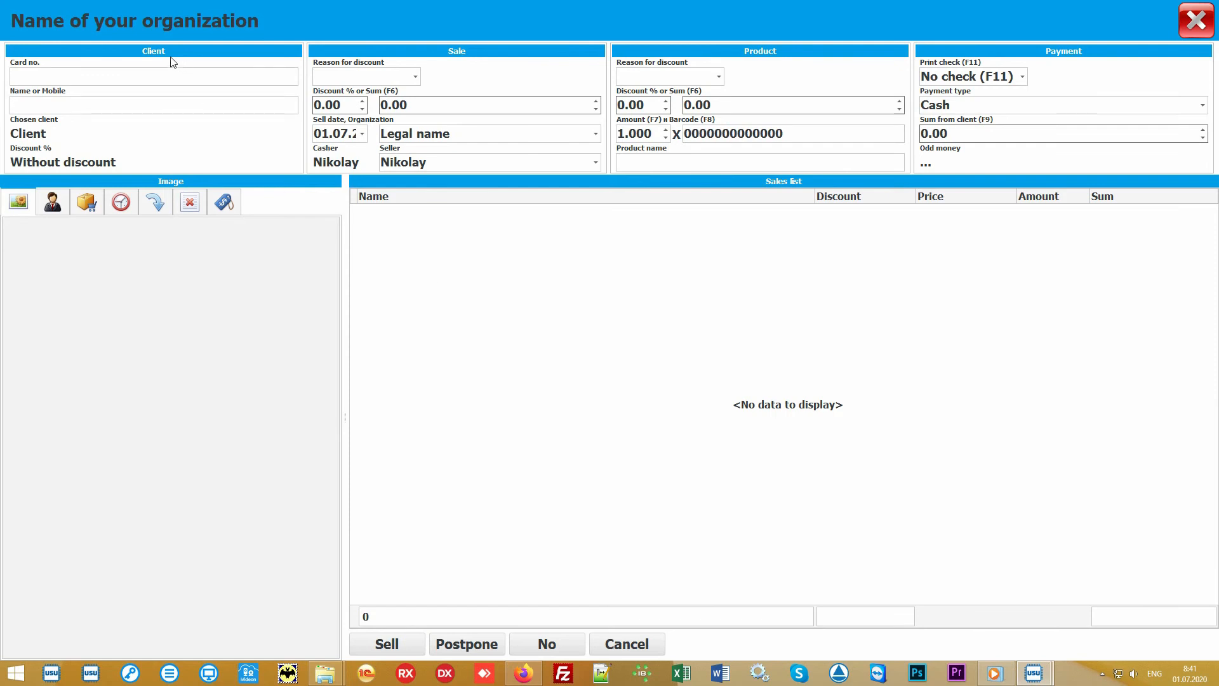
left_click(96, 75)
type("111")
key("Return")
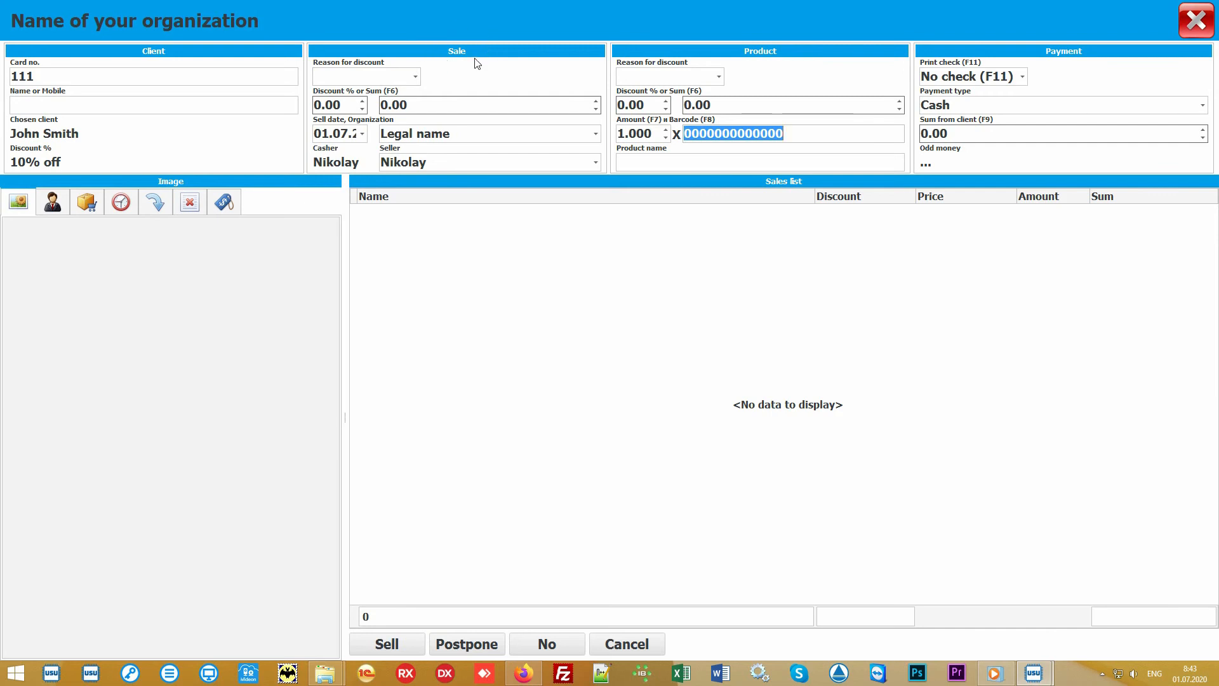
Step: Review the organization options and choose the seller for the sale
left_click(596, 135)
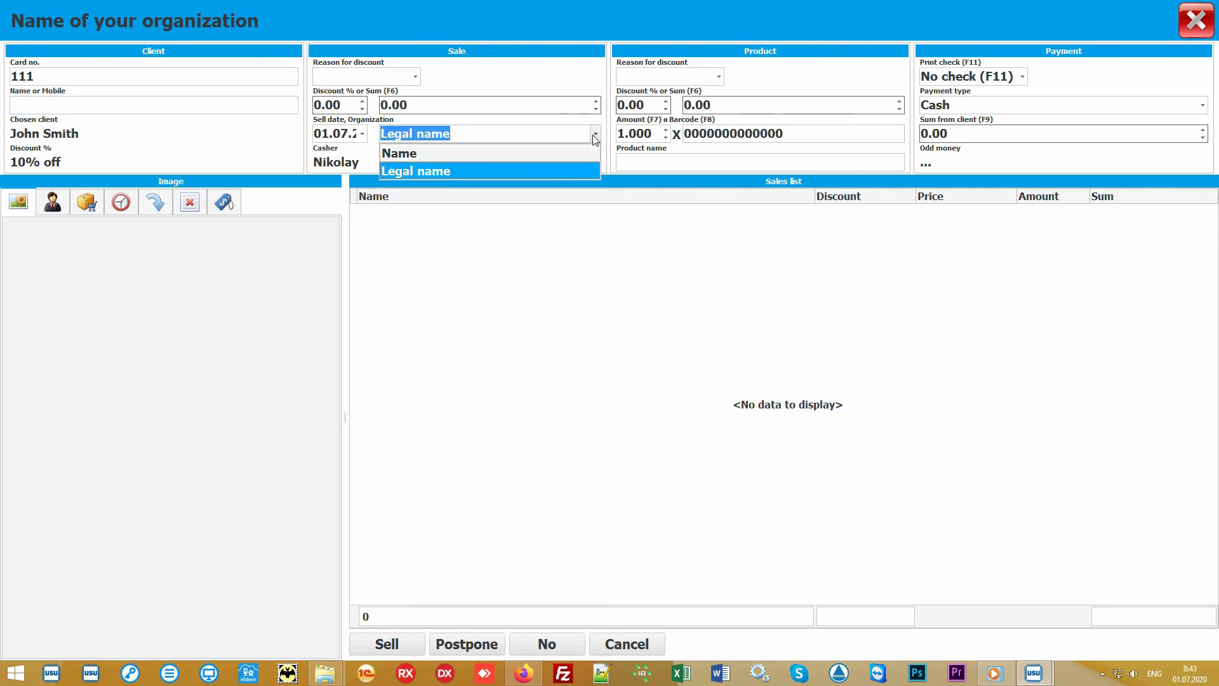
left_click(596, 136)
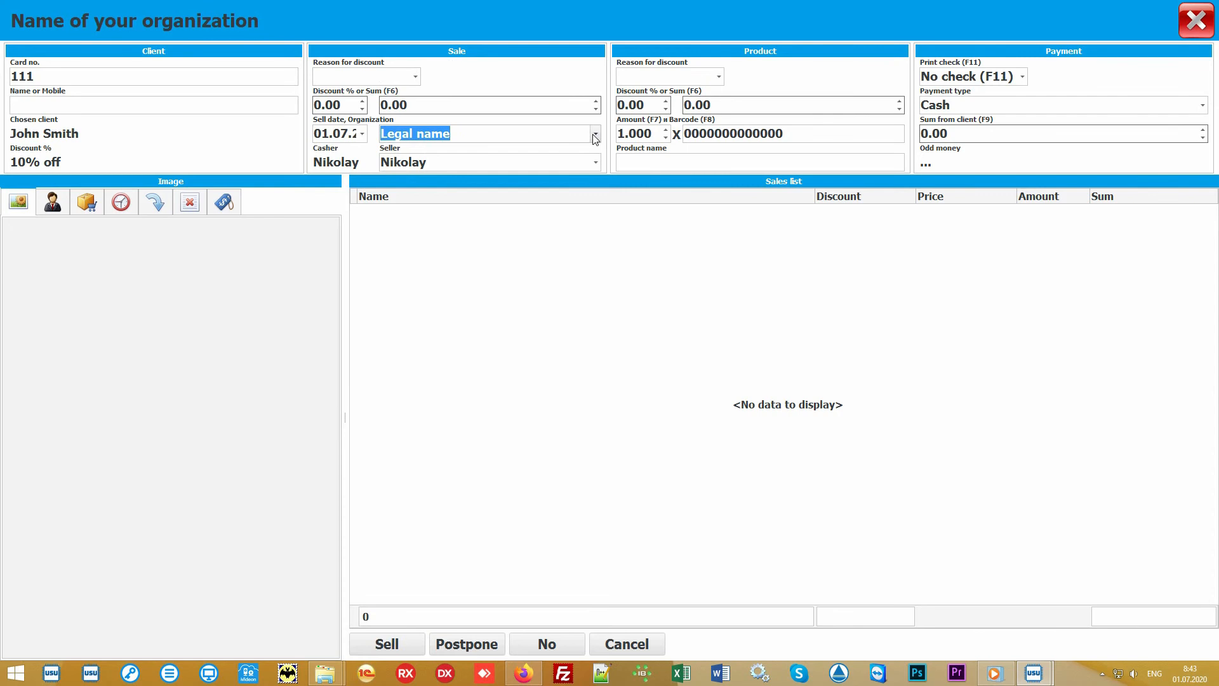
left_click(596, 163)
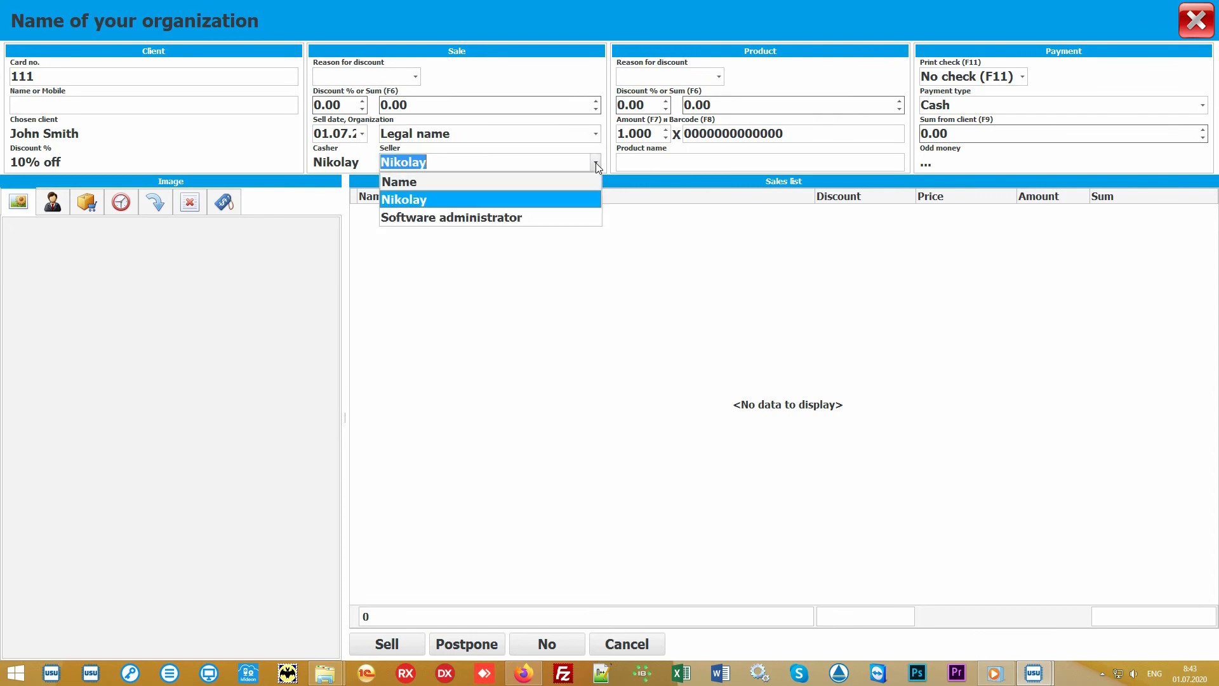
left_click(564, 200)
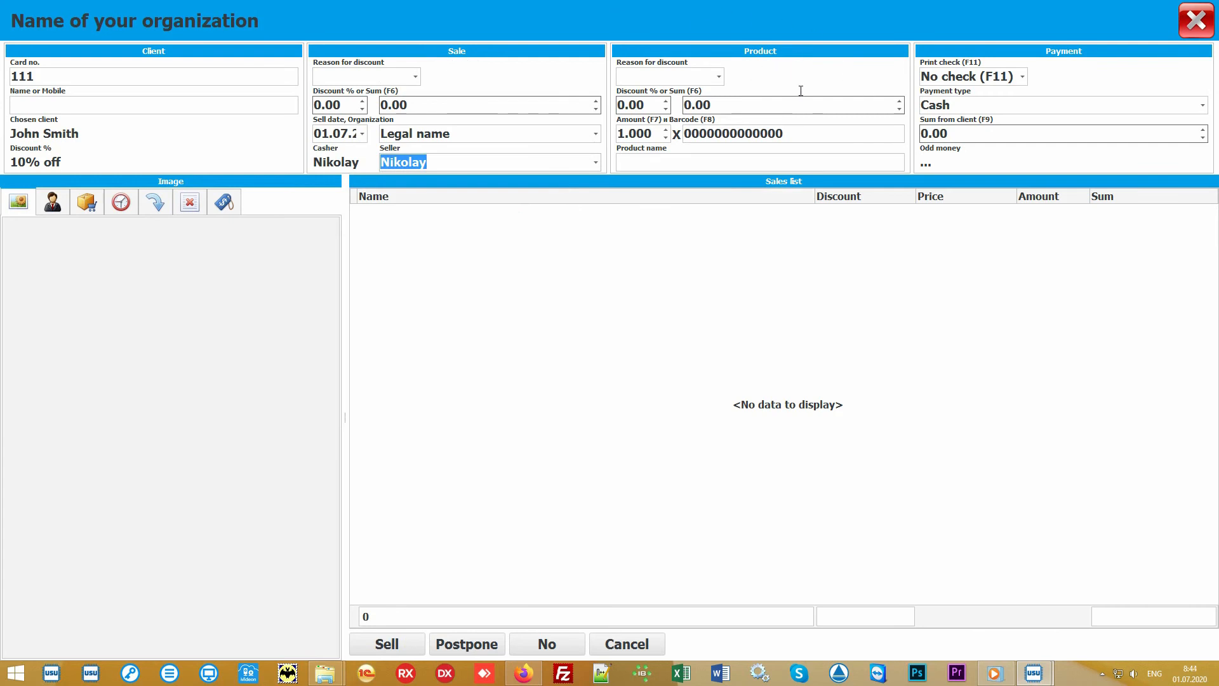
Step: Add product 10027 to the sales list by its barcode
left_click(818, 132)
type("100")
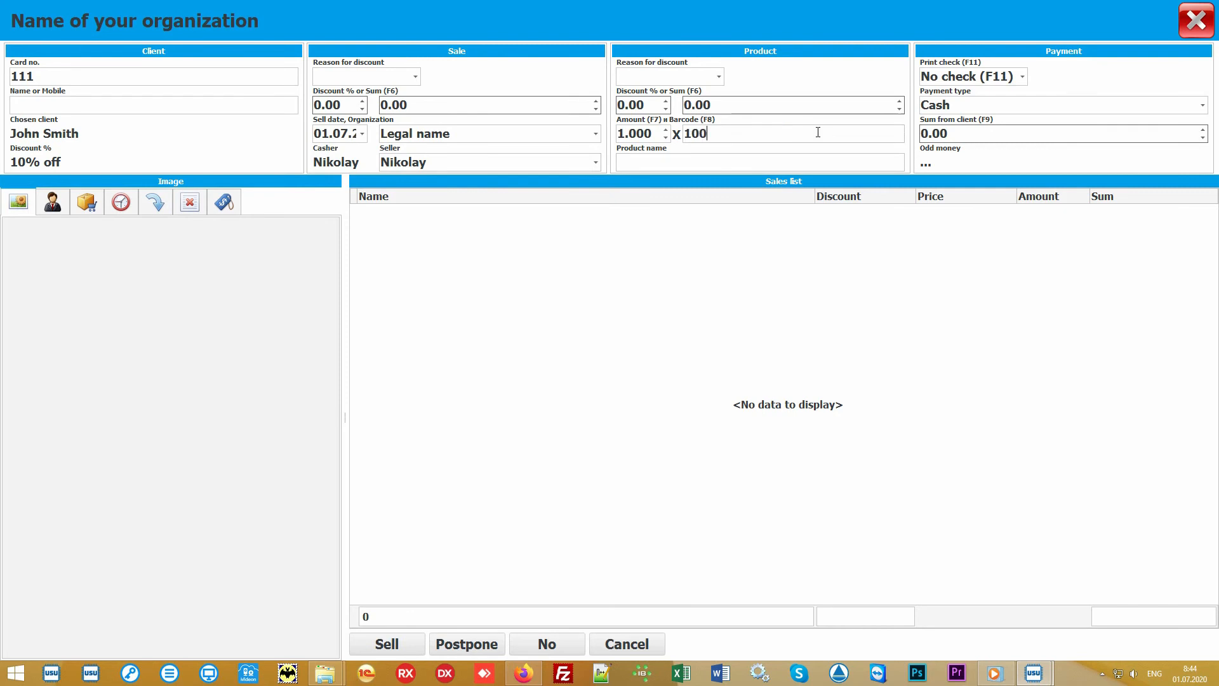
type("27")
key("Return")
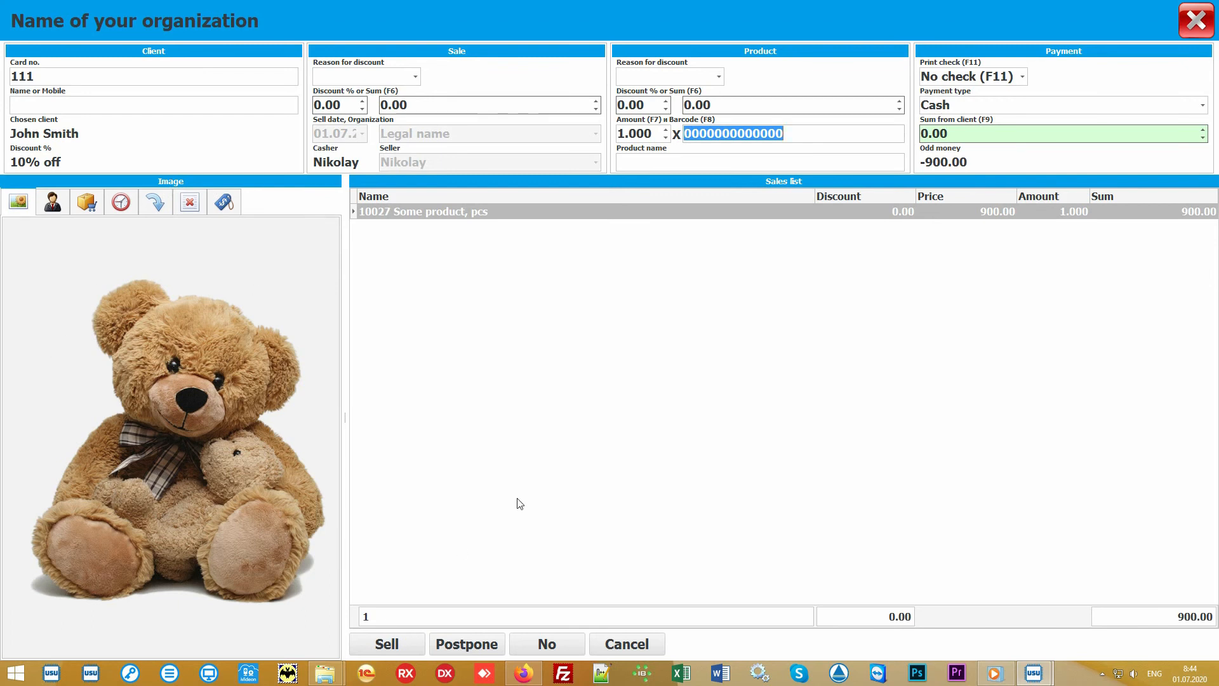
Step: Open the product chooser to browse the Main store's product categories
left_click(593, 412)
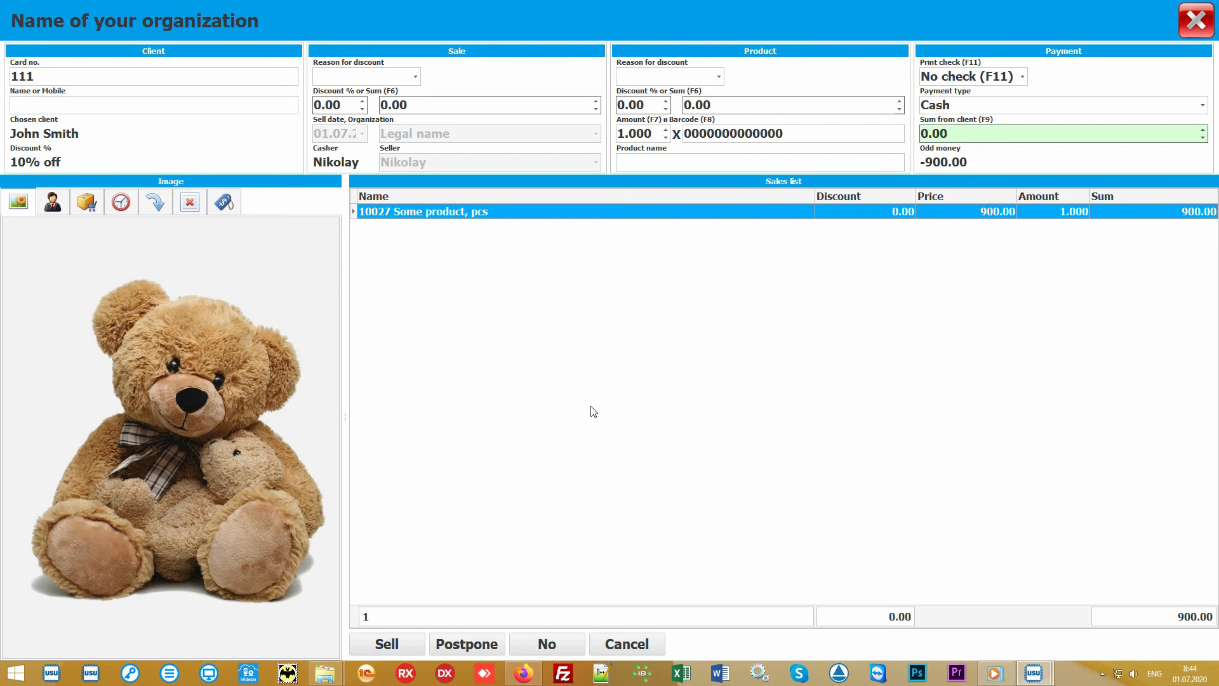
left_click(677, 160)
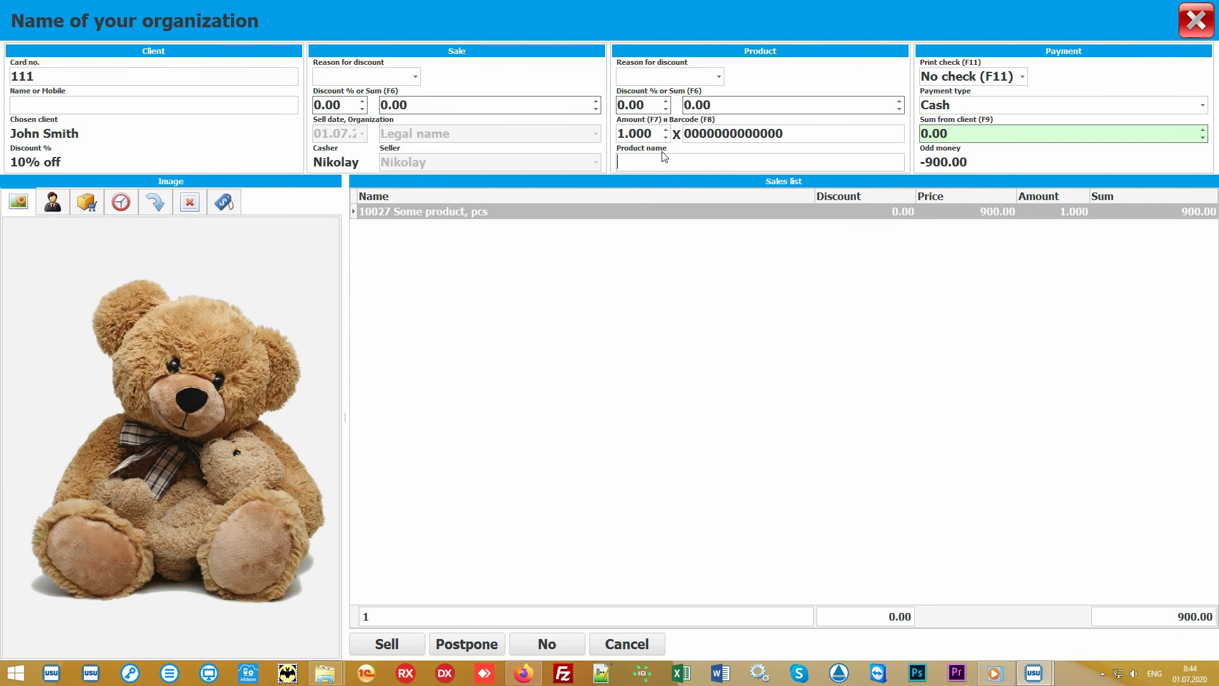
left_click(86, 202)
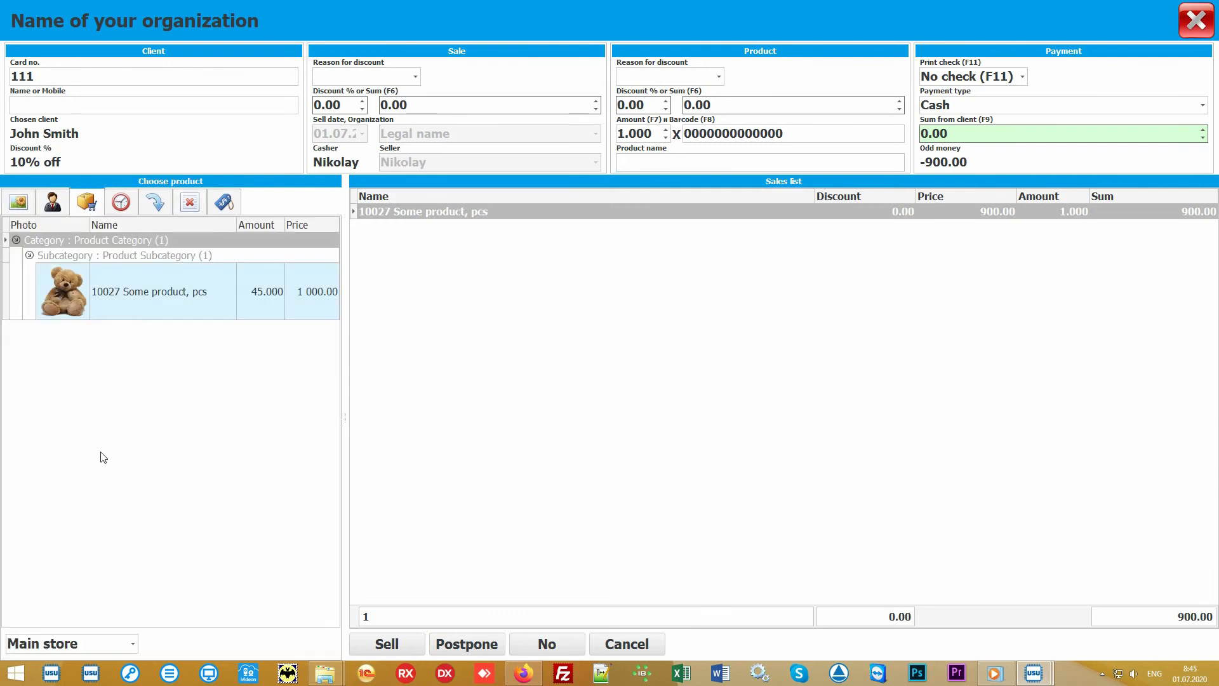
left_click(197, 419)
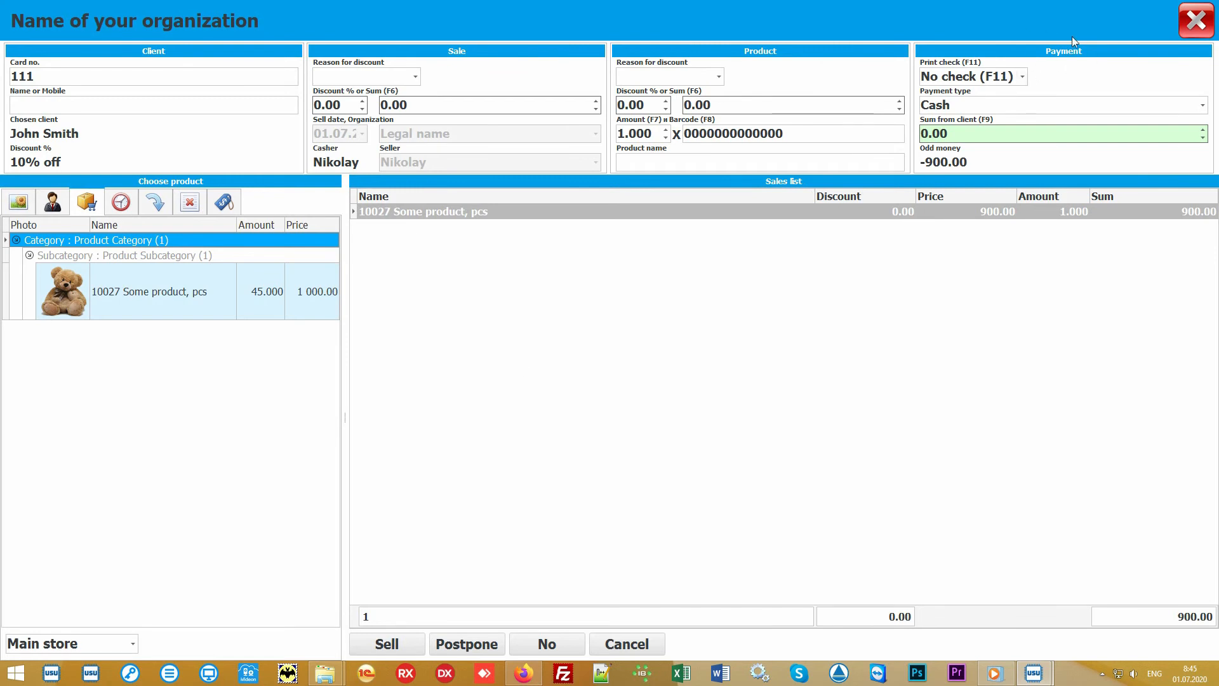
Step: Enter 1000 as the sum from the client and complete the sale without printing a check
left_click(1000, 135)
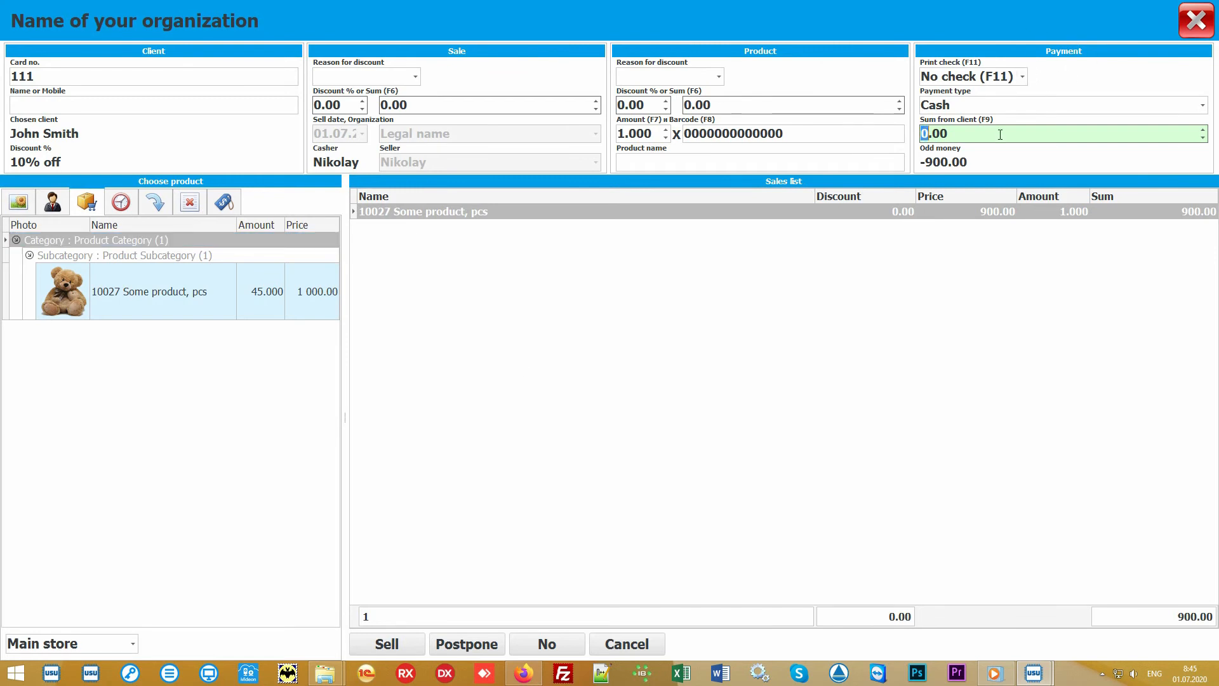
type("1000")
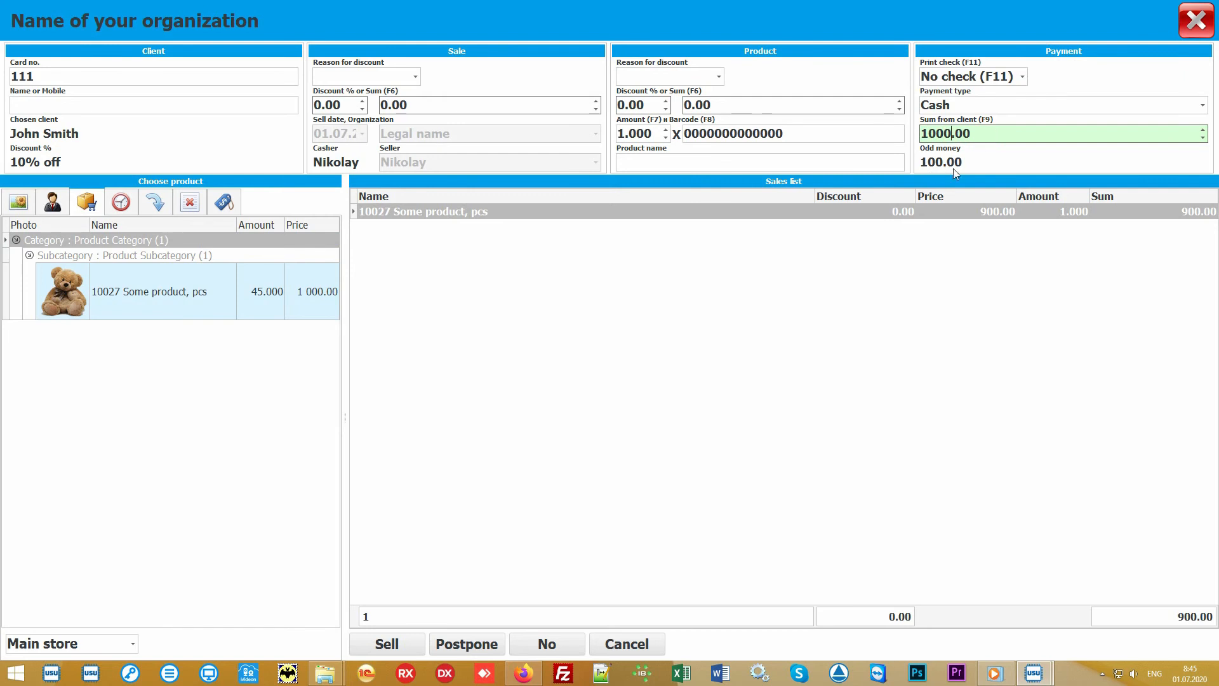
left_click(1203, 108)
left_click(1203, 108)
left_click(1024, 79)
left_click(1024, 78)
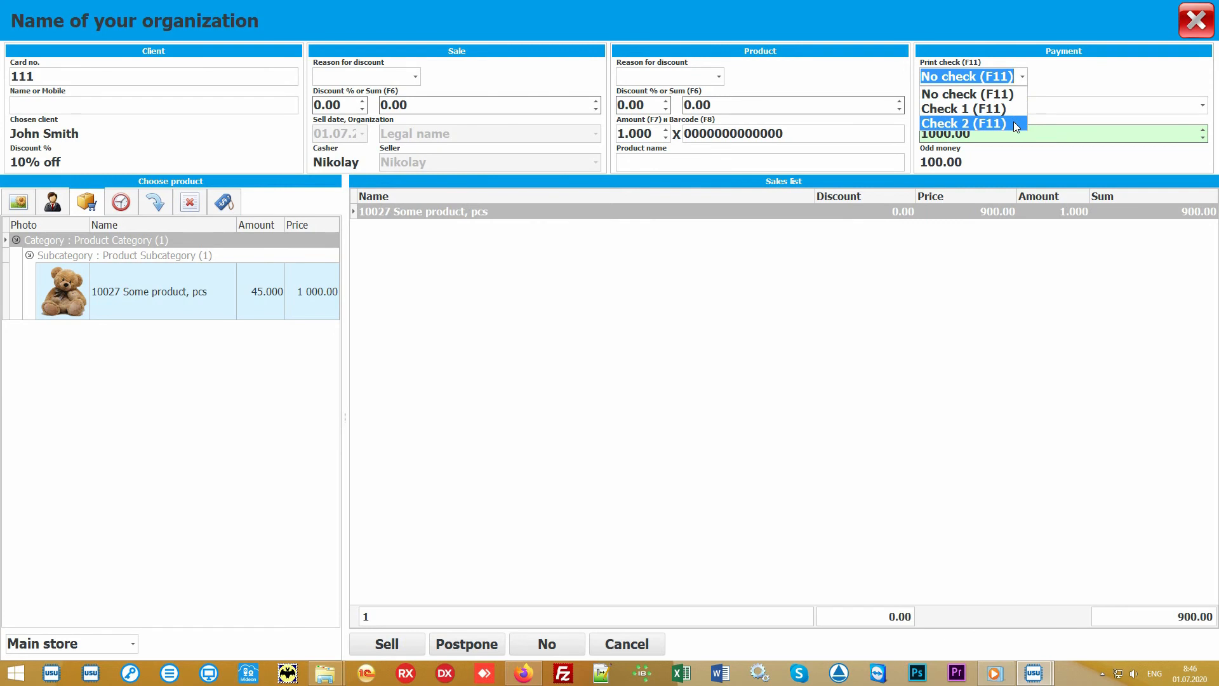
left_click(1026, 79)
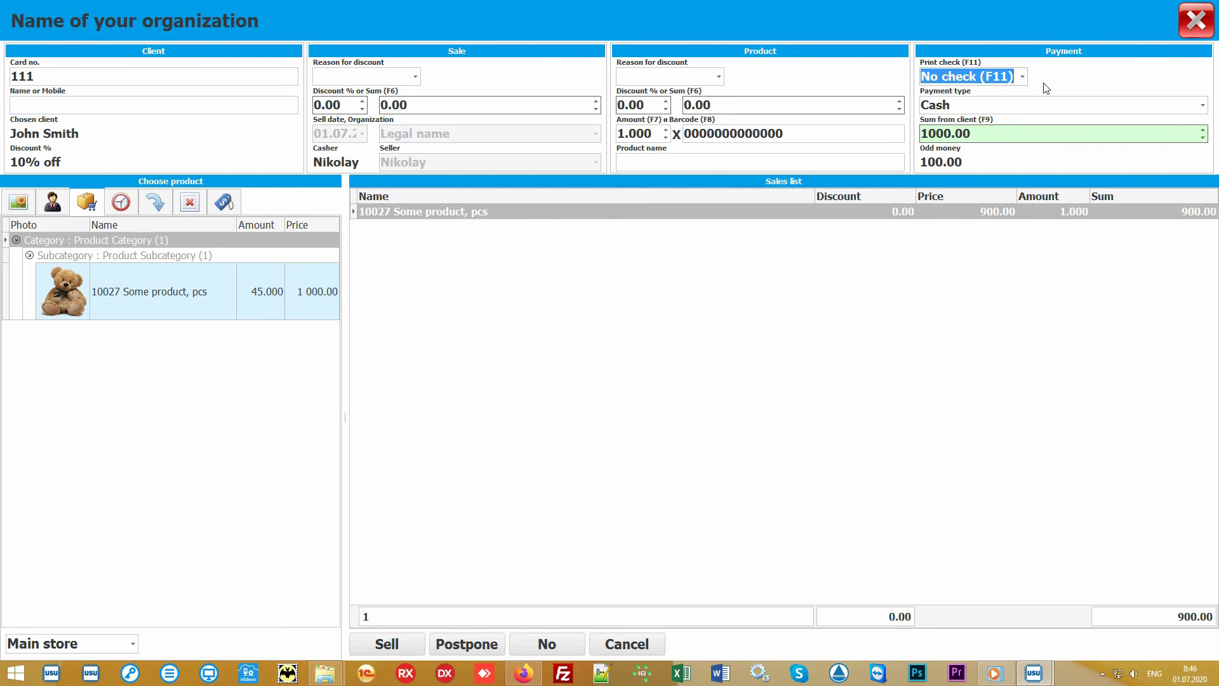
left_click(610, 366)
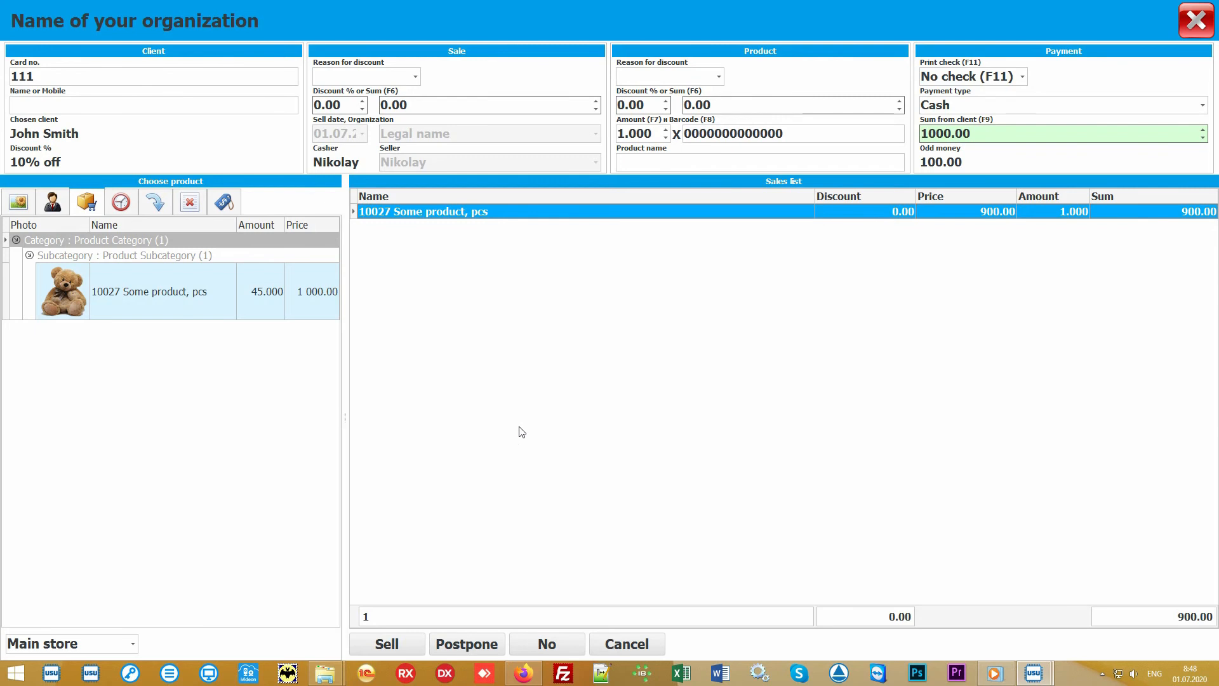
left_click(389, 644)
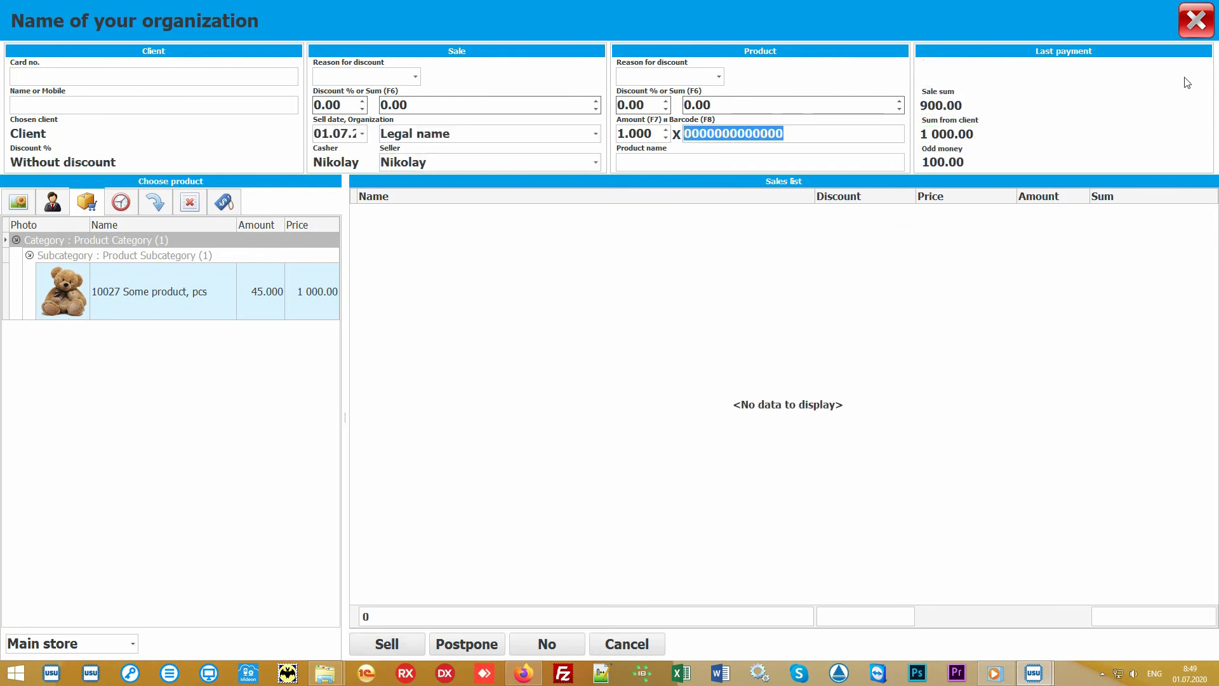
Step: Close the sales window, select the new sale, generate its Check report, and close the report
left_click(1197, 24)
left_click(444, 124)
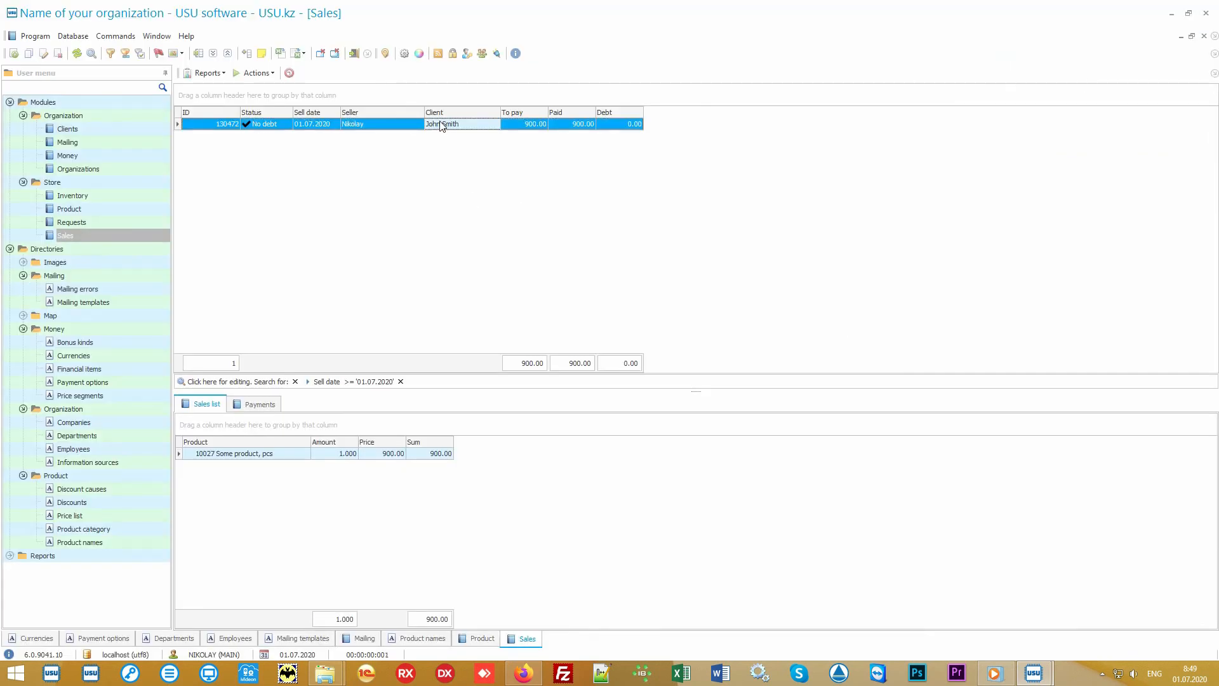
left_click(208, 75)
left_click(232, 86)
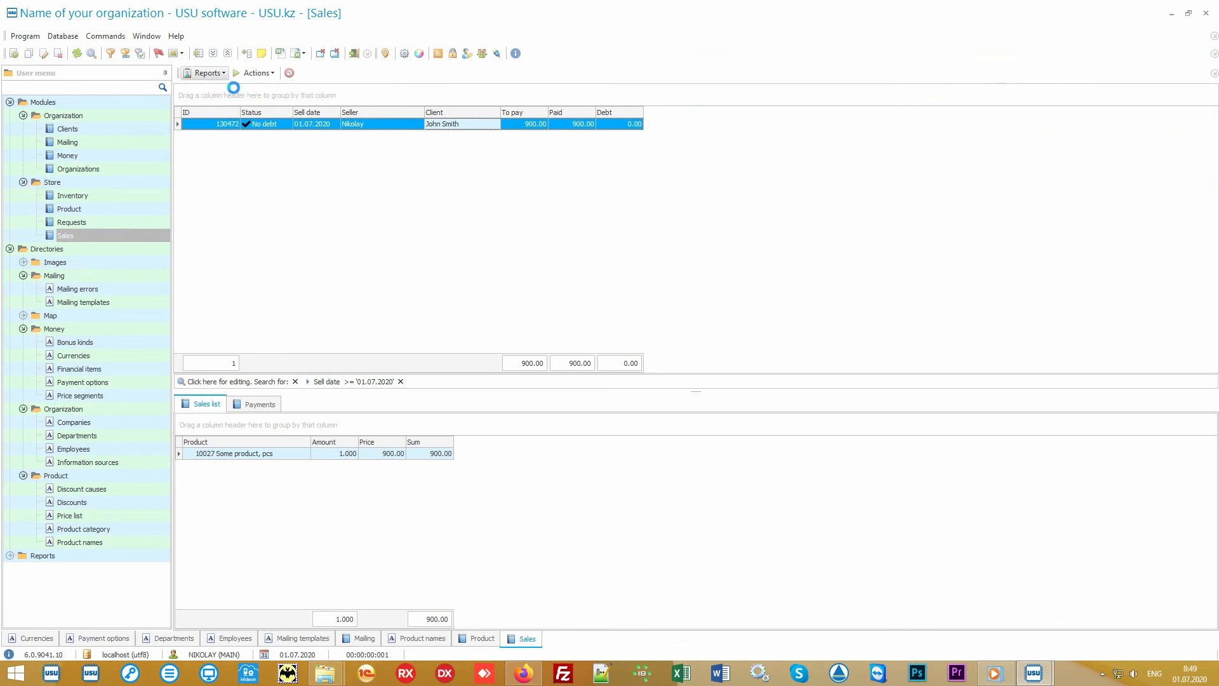
scroll(605, 282, "up", 6)
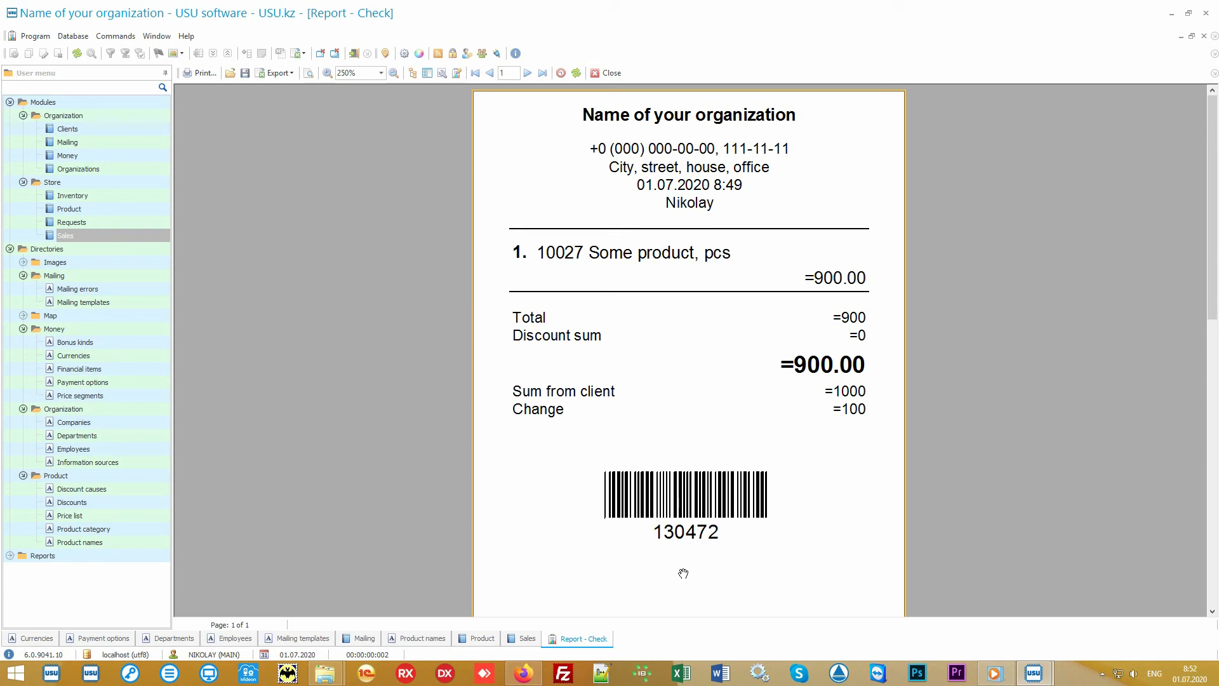
left_click(608, 74)
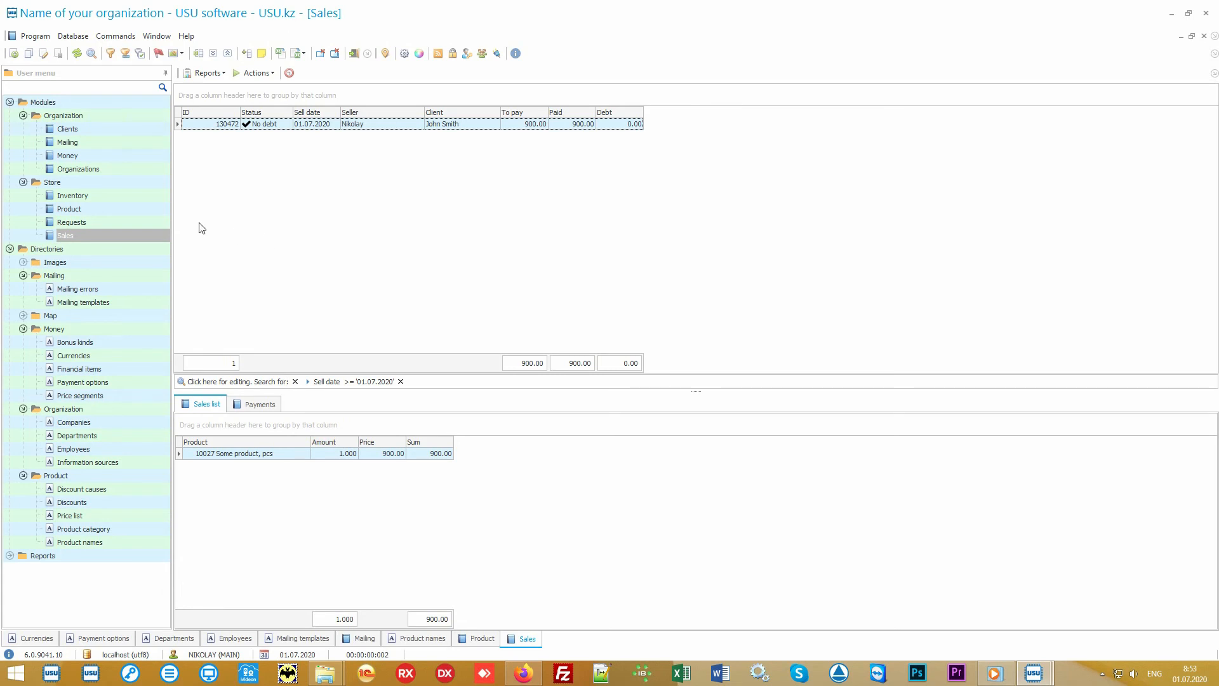
Step: Open the Inventory module and examine the Main store inventory record and its product line
left_click(135, 197)
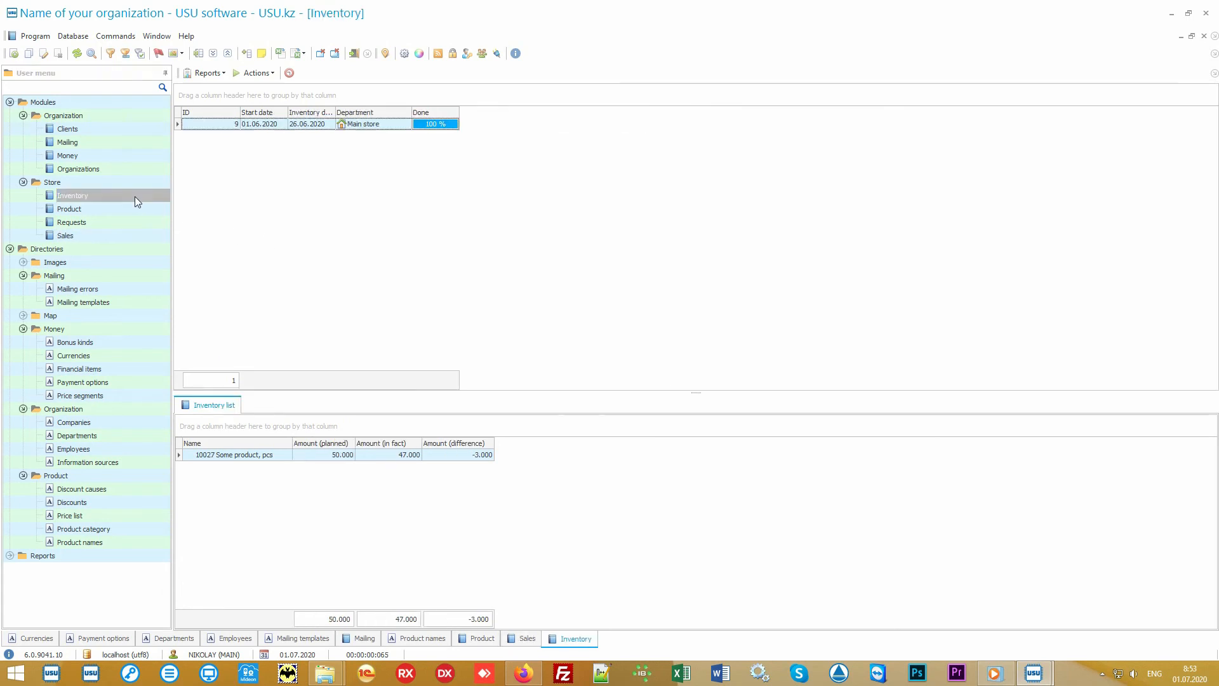
left_click(403, 126)
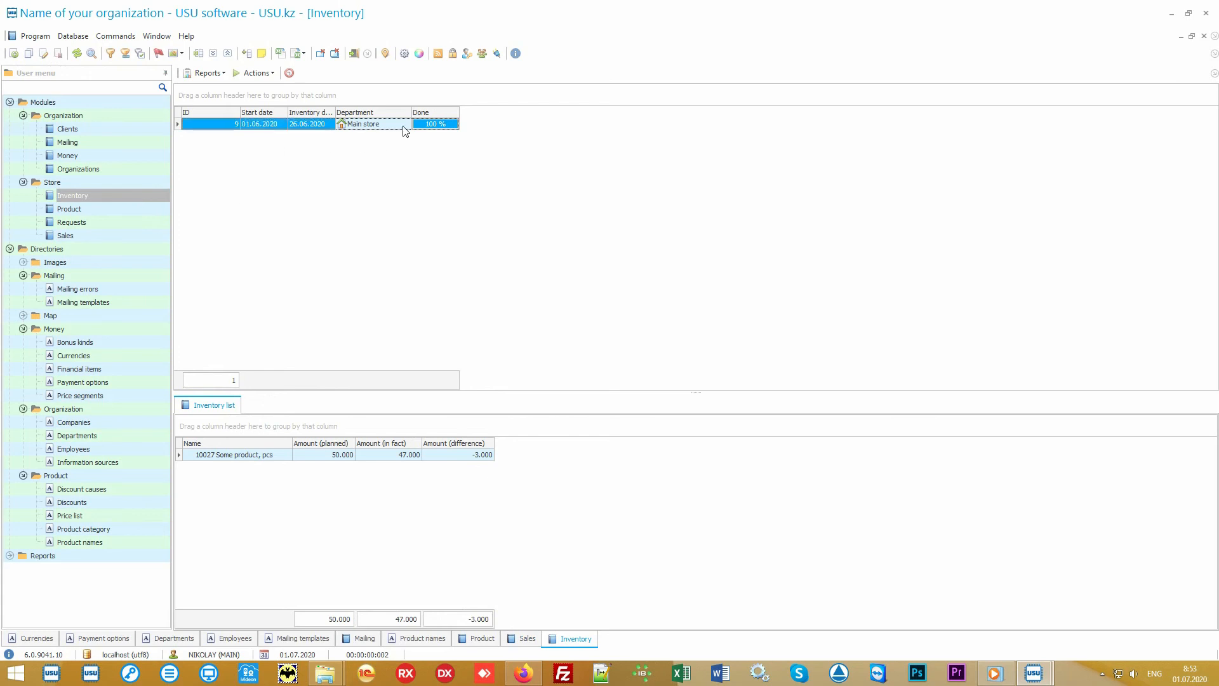
left_click(277, 459)
left_click(310, 462)
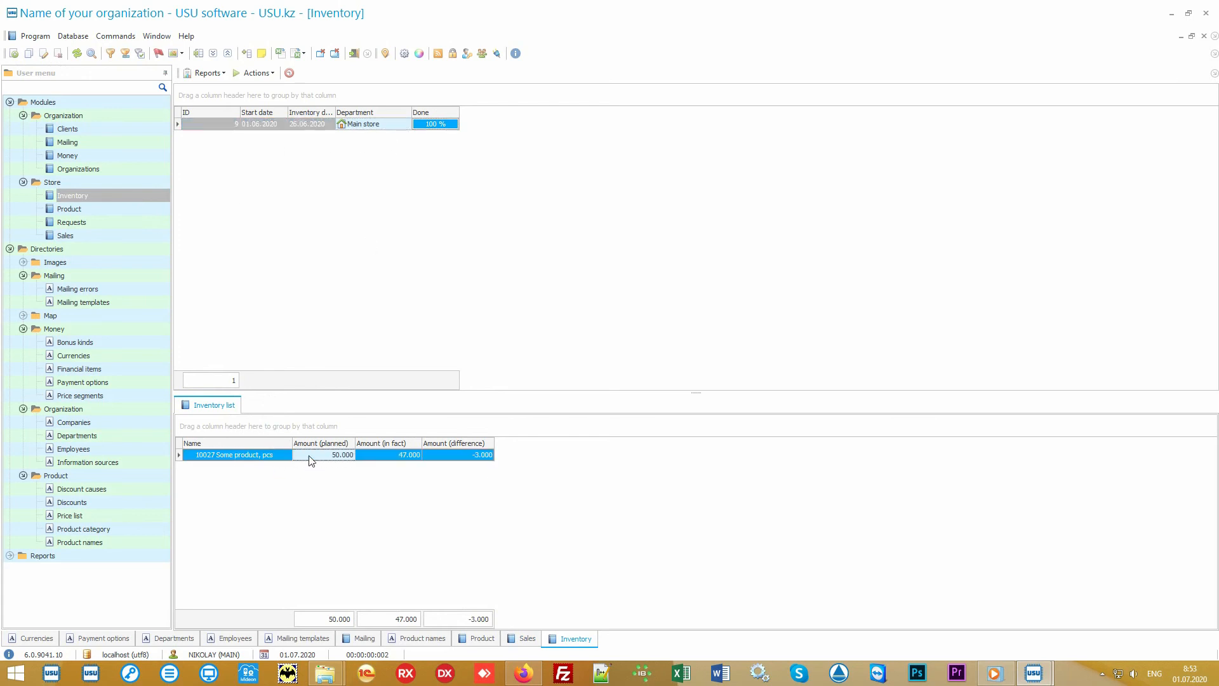
left_click(376, 462)
left_click(448, 461)
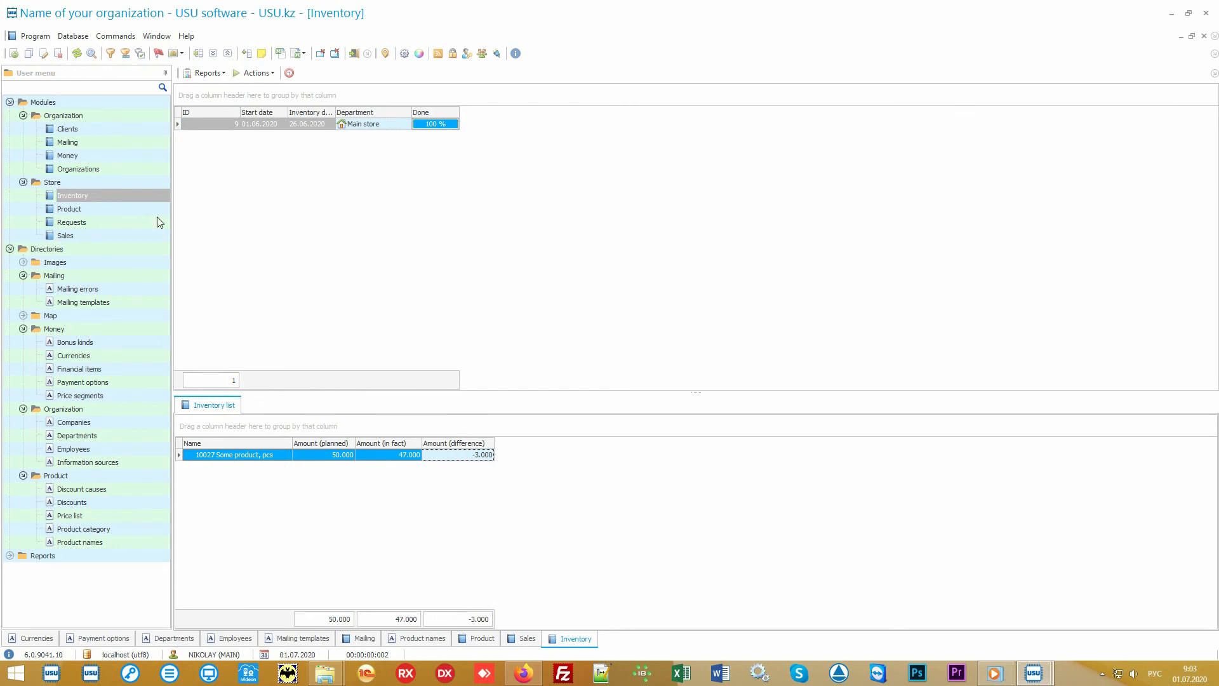
Step: Open the Clients module to view the client list
left_click(93, 130)
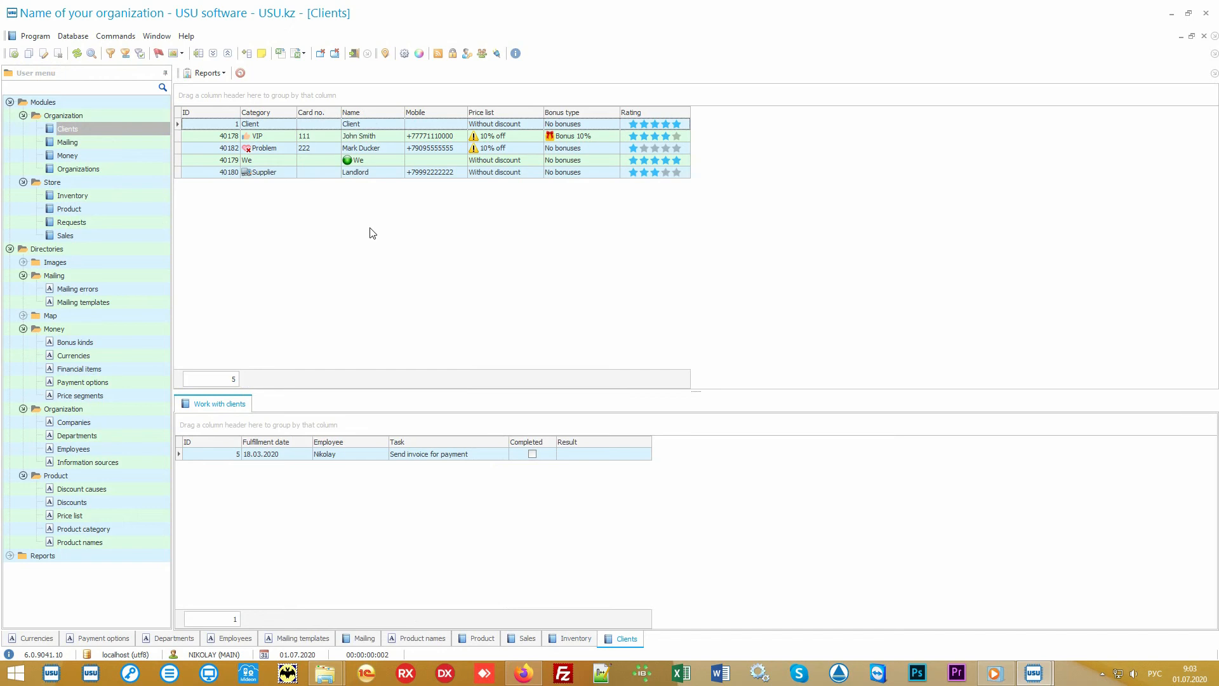
key("alt+shift")
left_click(121, 235)
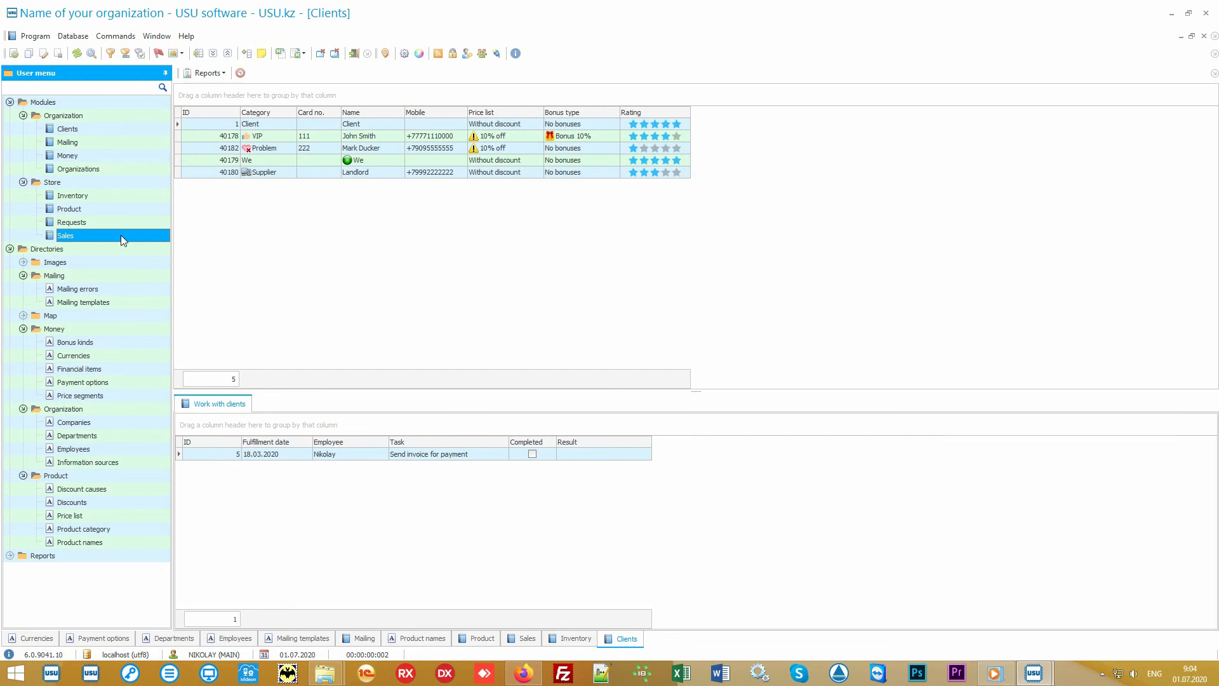
left_click(118, 130)
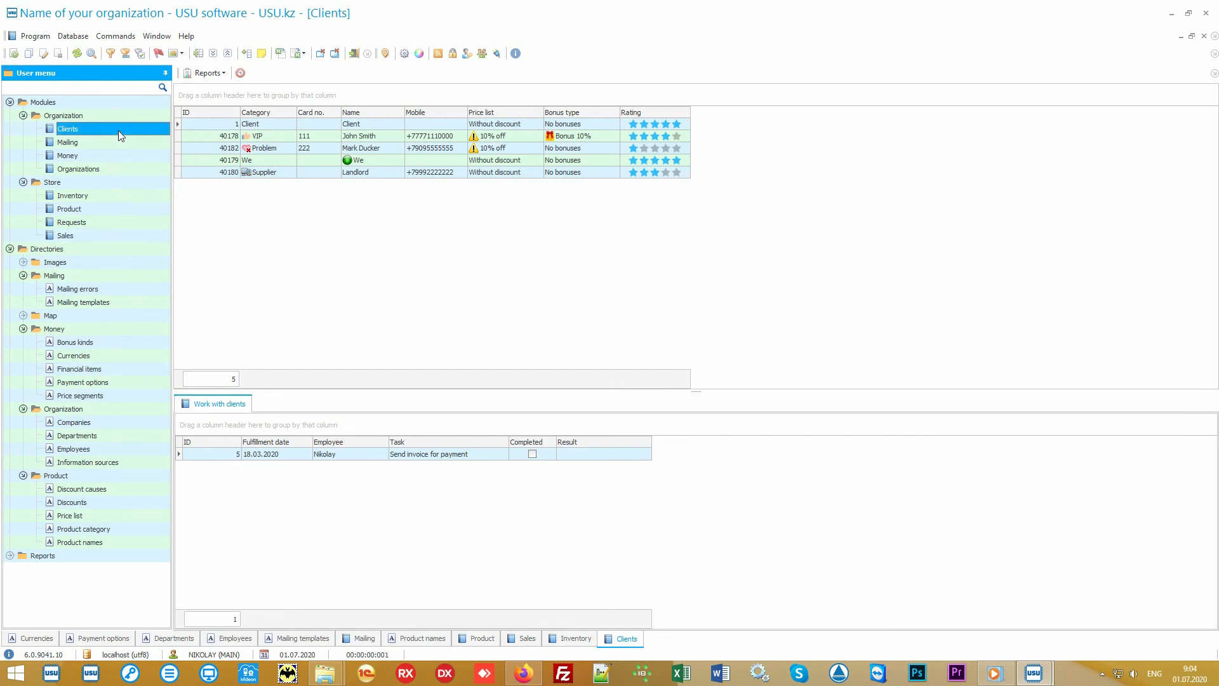
Step: Select each client record in turn to review its work-with-clients tasks
left_click(360, 264)
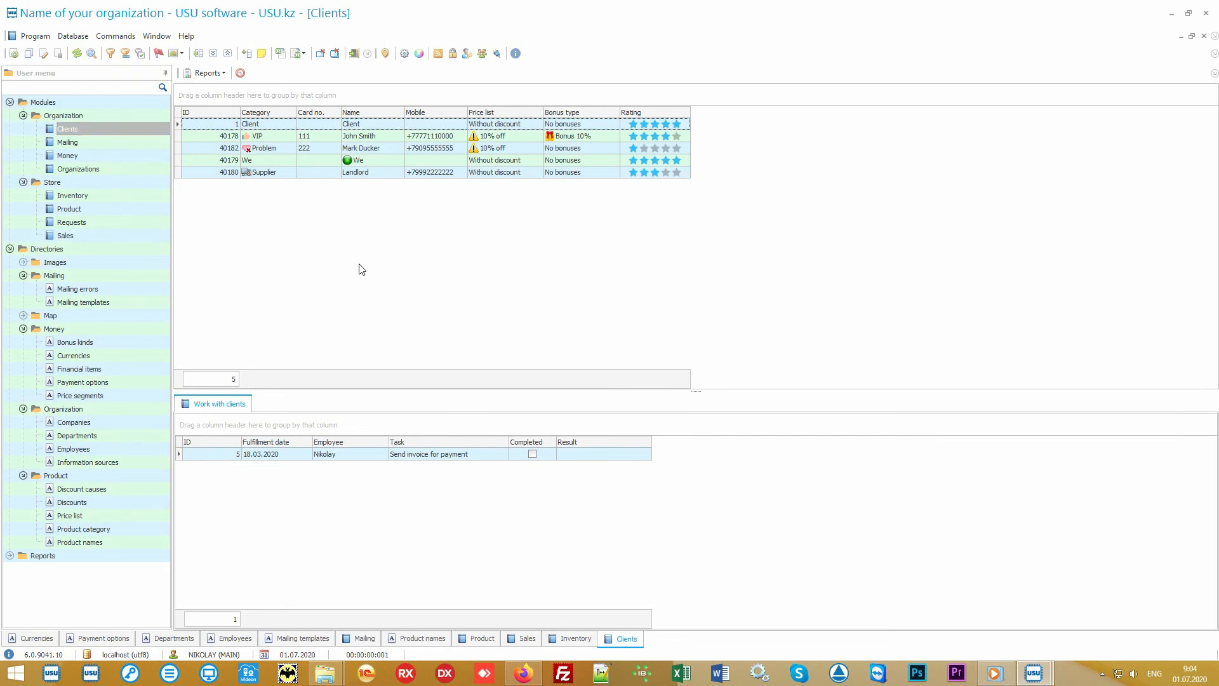
left_click(280, 139)
left_click(280, 150)
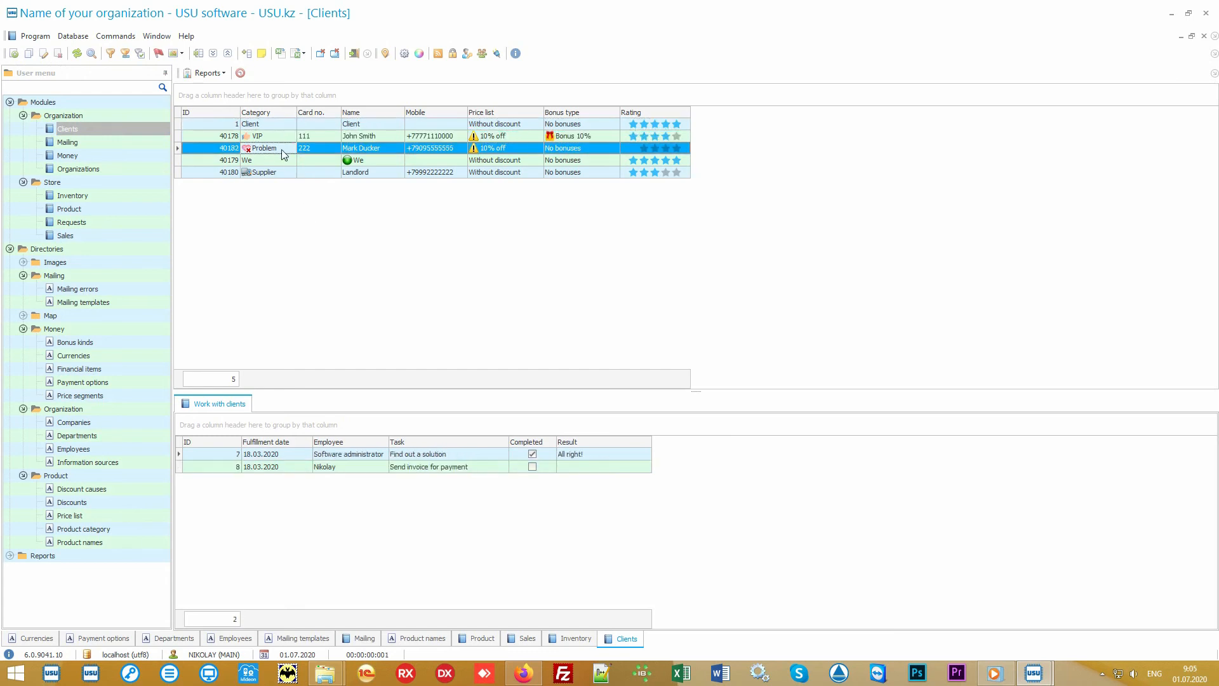
left_click(281, 171)
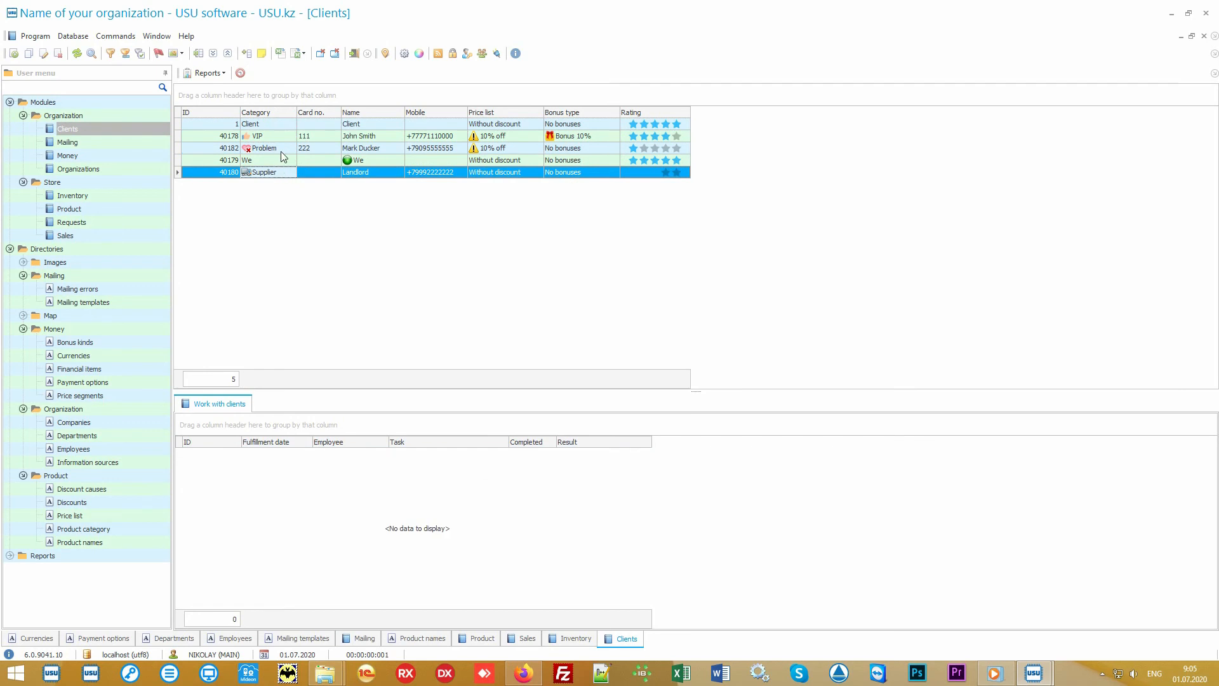
left_click(284, 135)
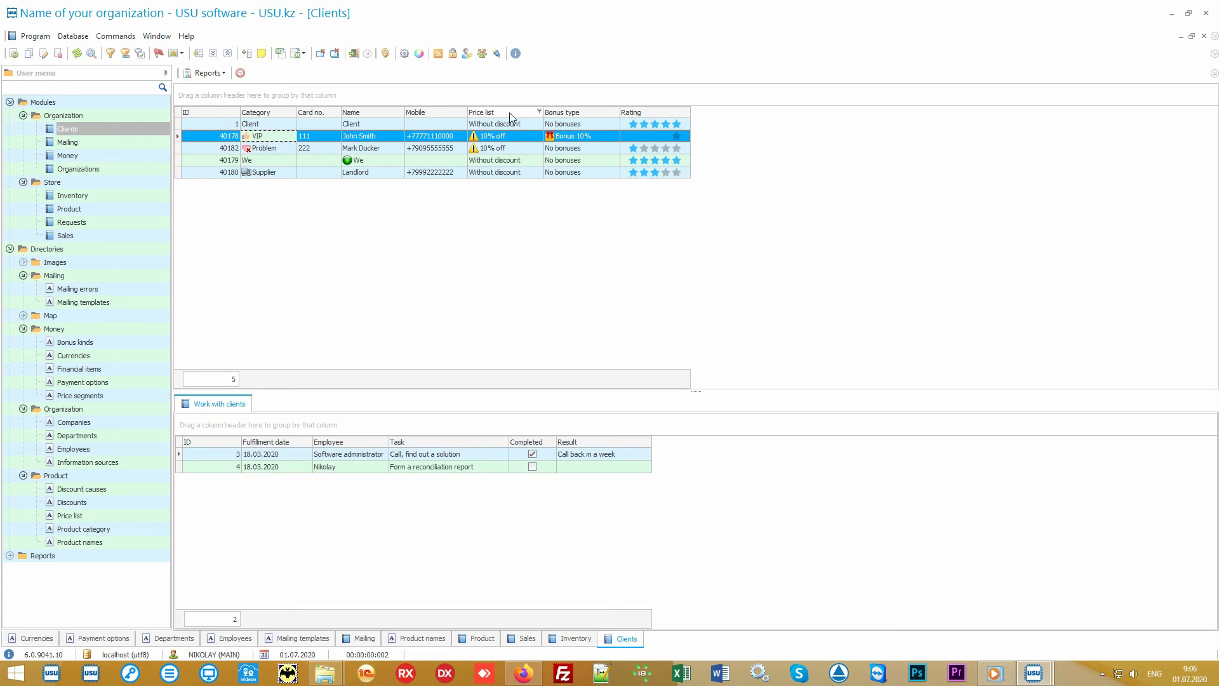
left_click(525, 126)
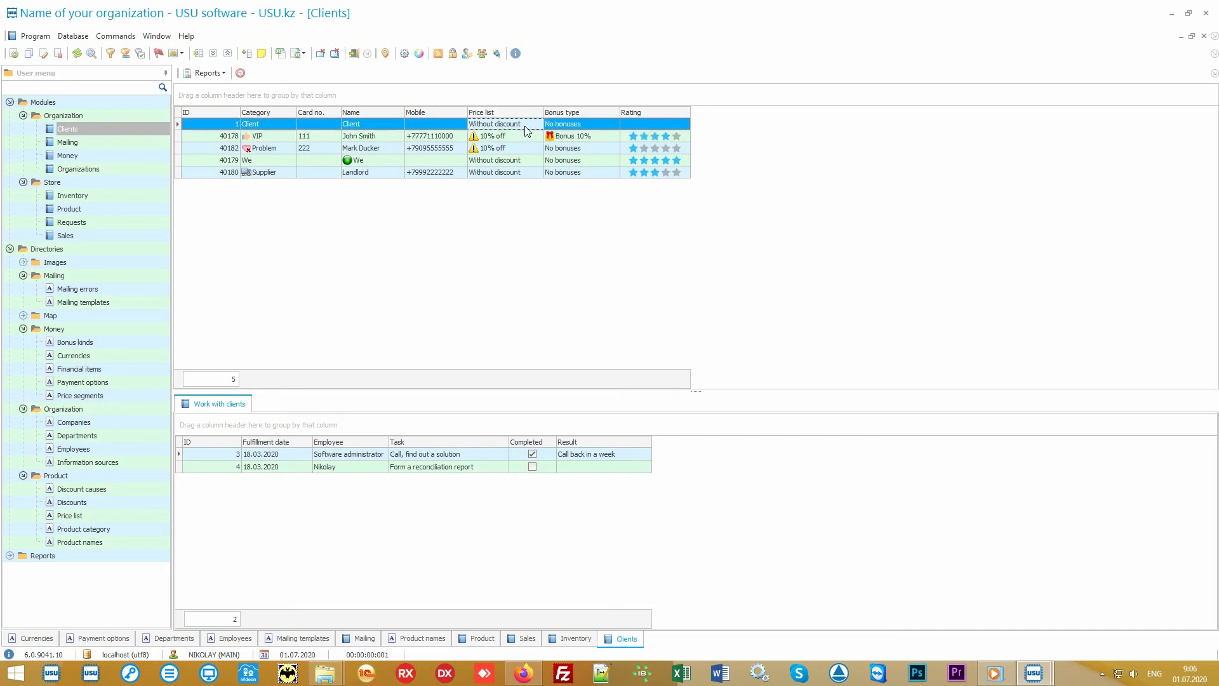
left_click(522, 136)
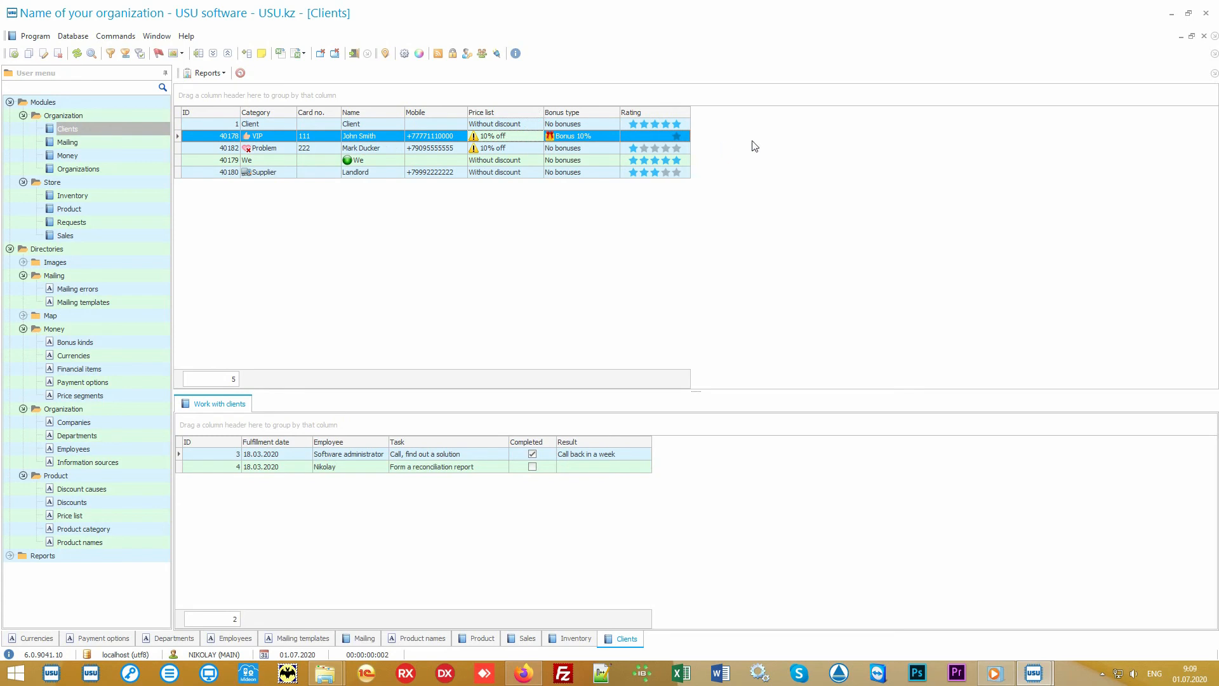
Step: Add the Information source column to the clients table through column visibility settings
right_click(762, 137)
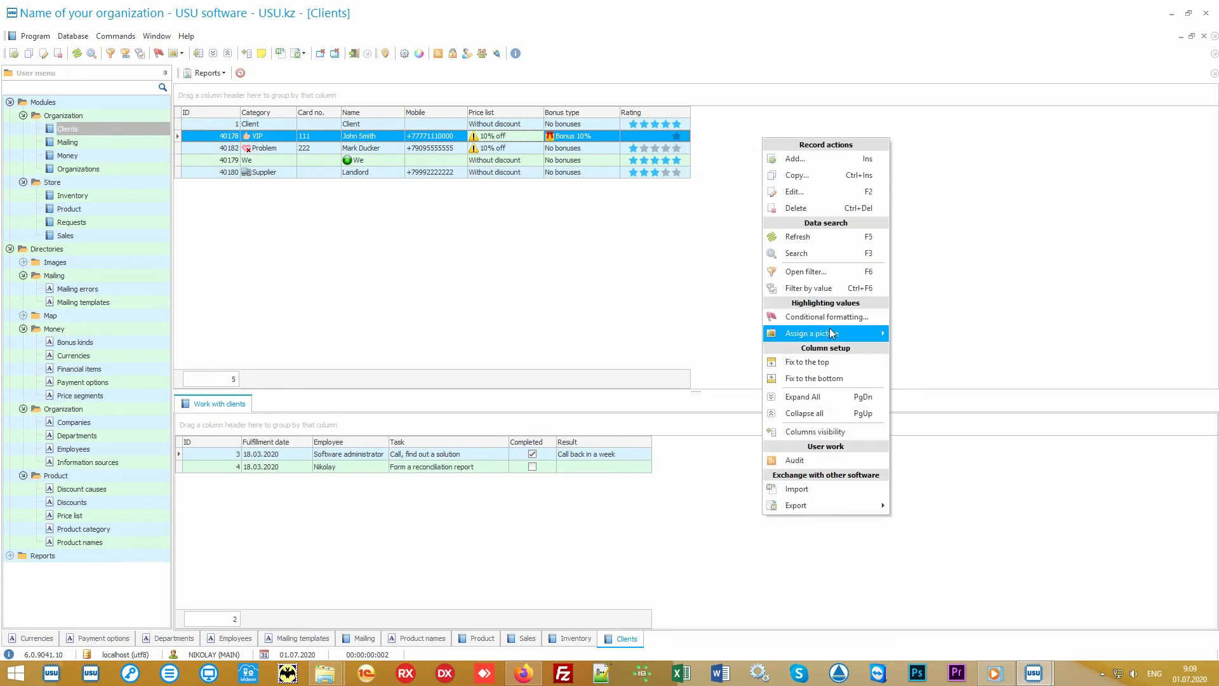
left_click(846, 429)
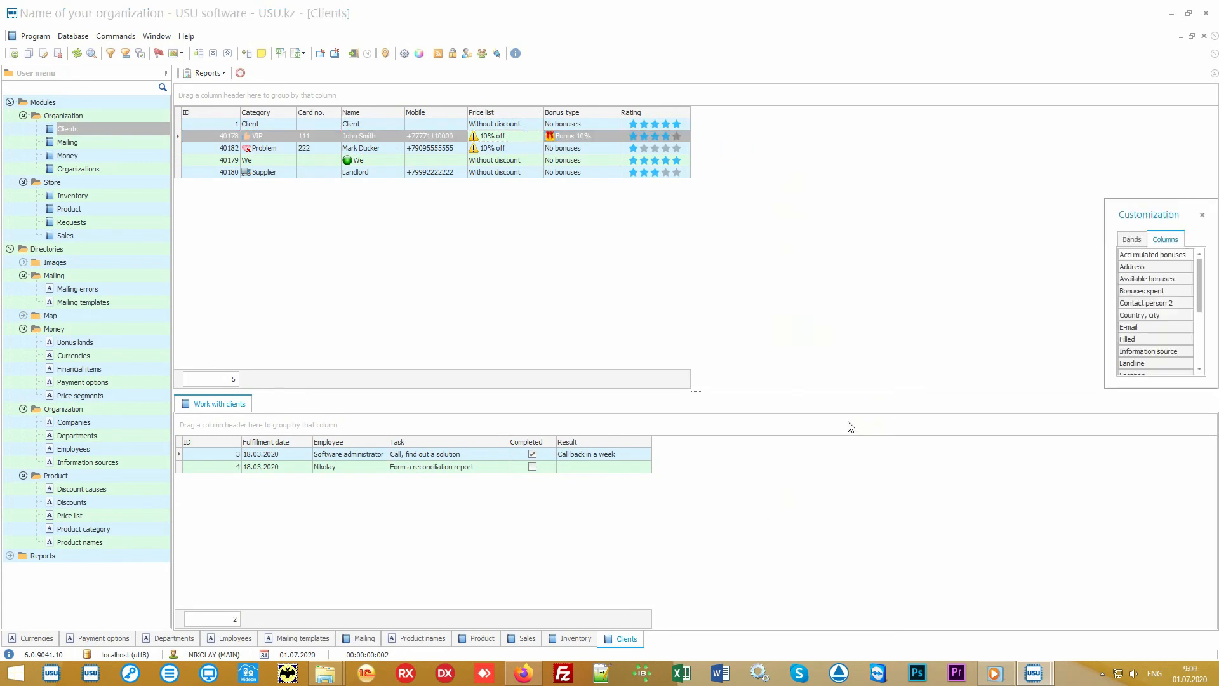
left_click_drag(1106, 389, 940, 581)
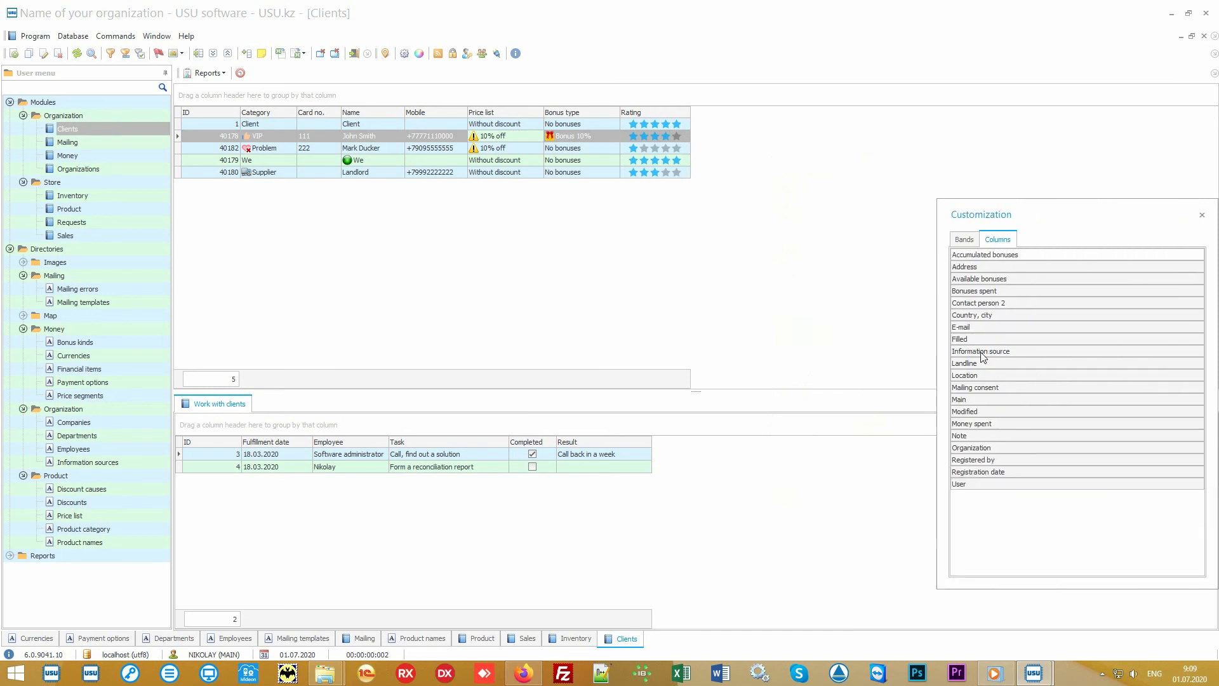
left_click_drag(1041, 351, 693, 116)
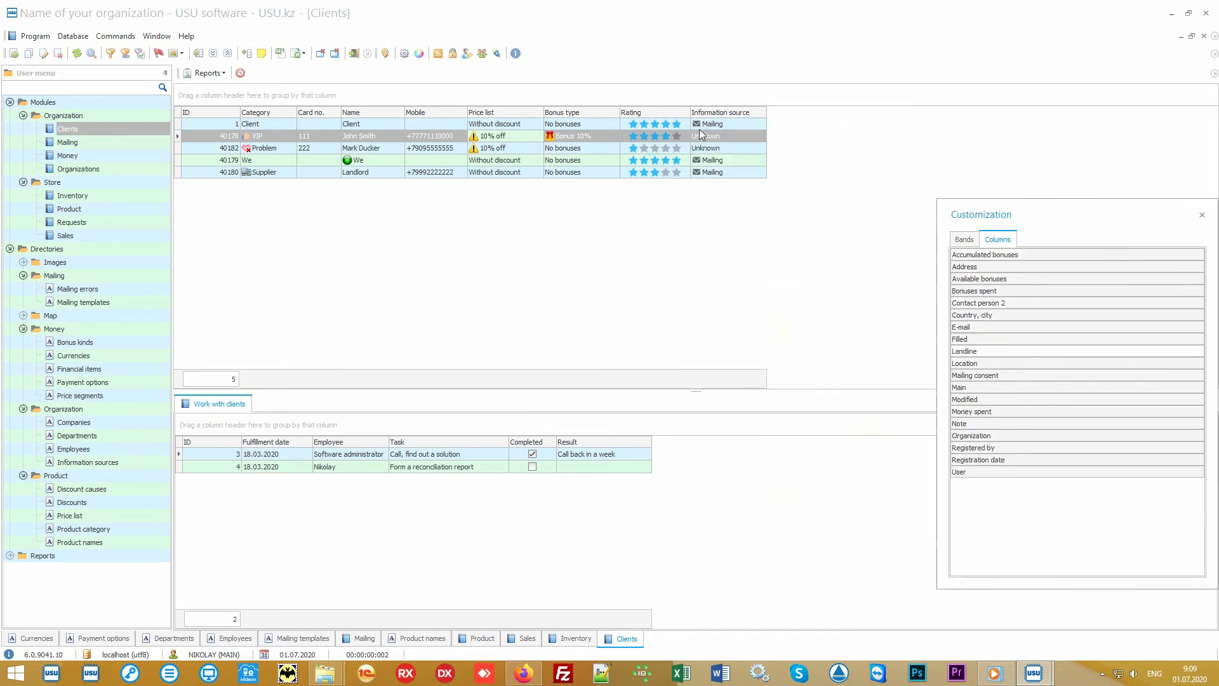
left_click(1202, 215)
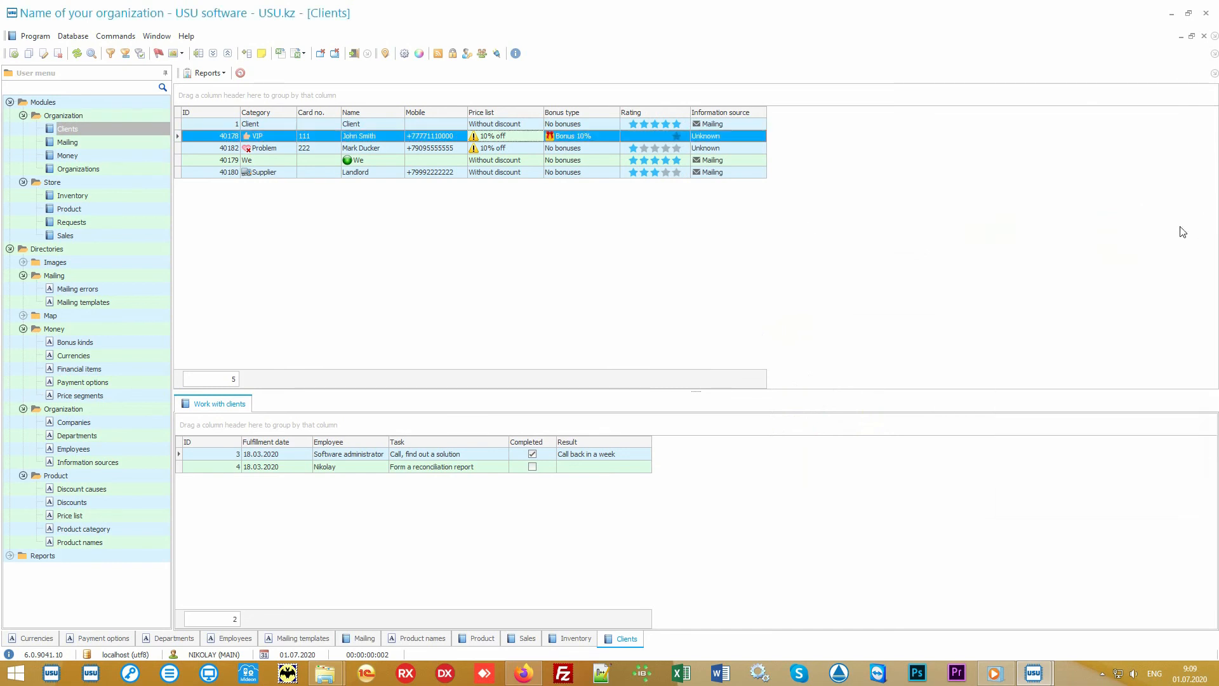
left_click(753, 124)
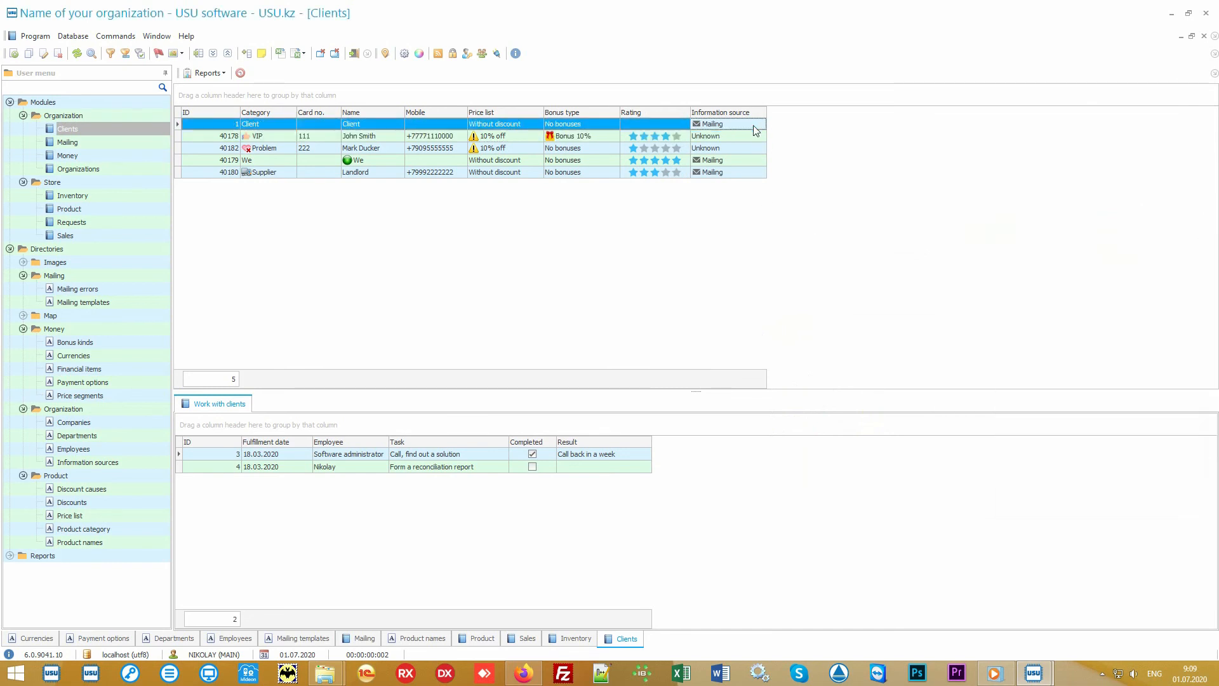
left_click(752, 137)
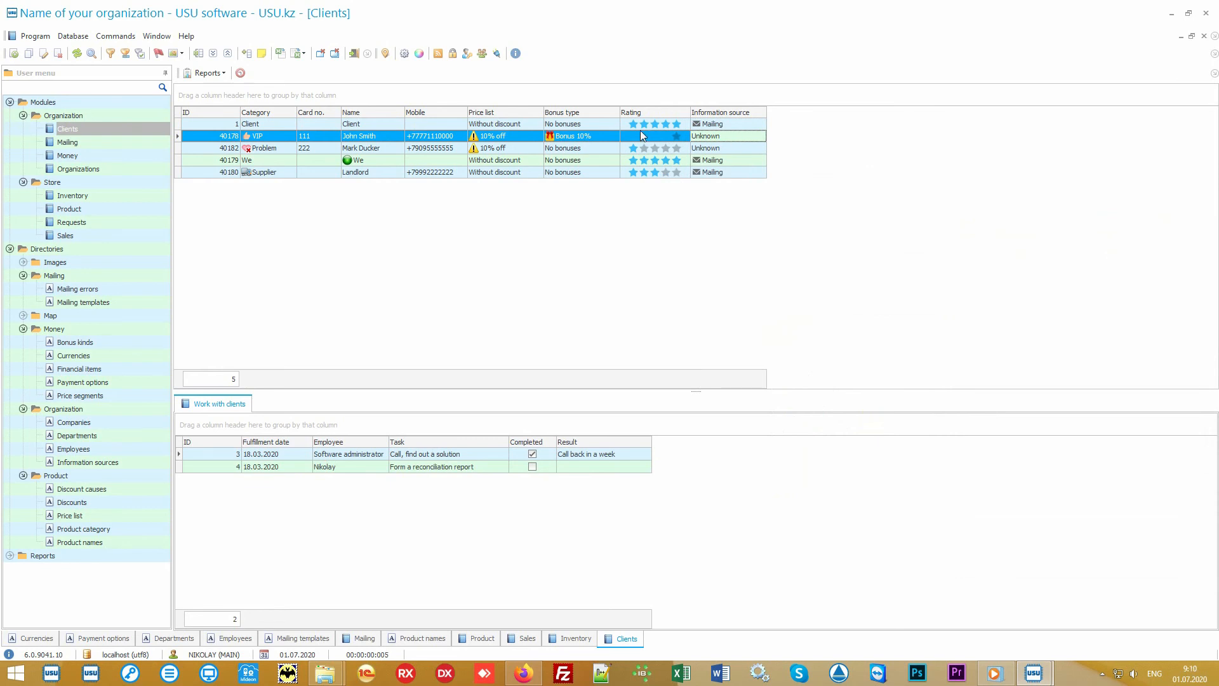
left_click(602, 136)
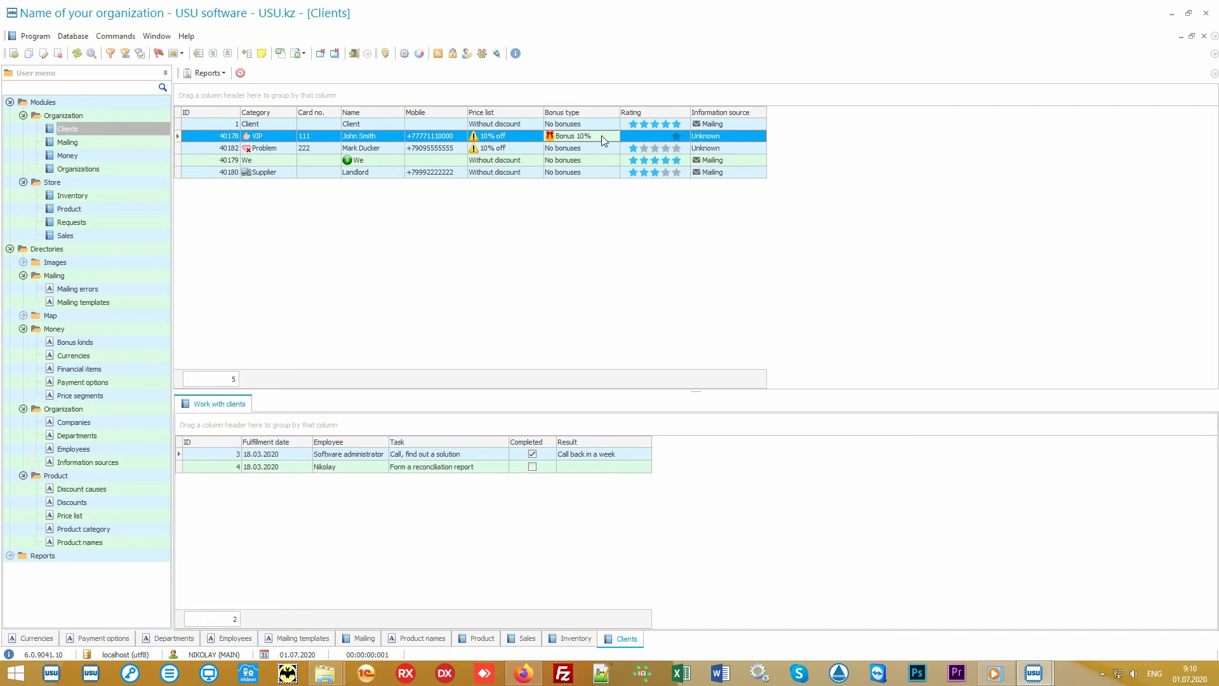
Step: Generate the Mailing report from the Reports branch and preview its mailing recipients dialog without sending
left_click(10, 249)
left_click(10, 262)
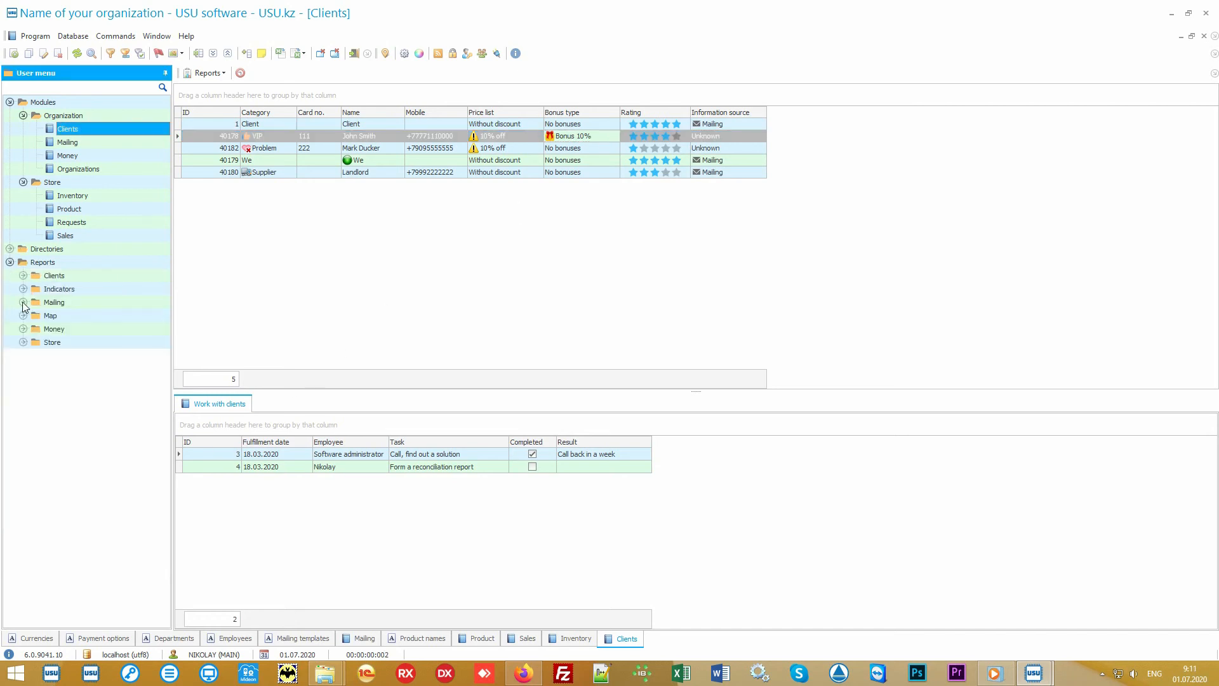
left_click(23, 302)
left_click(67, 316)
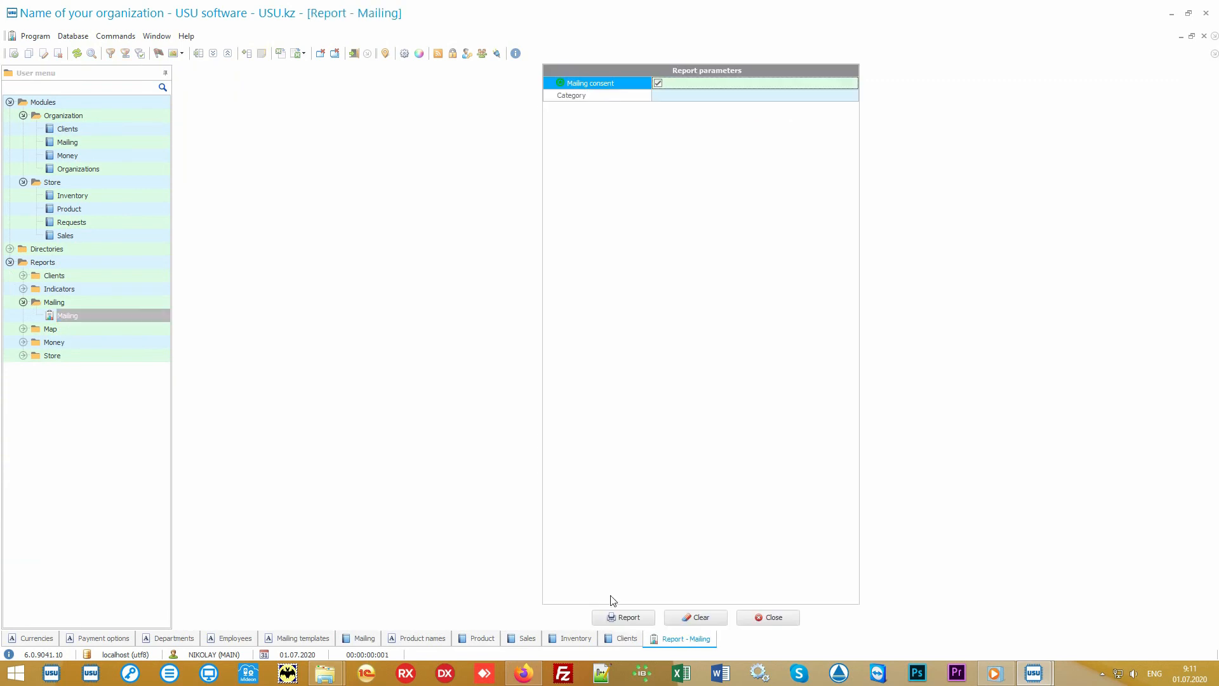
left_click(619, 619)
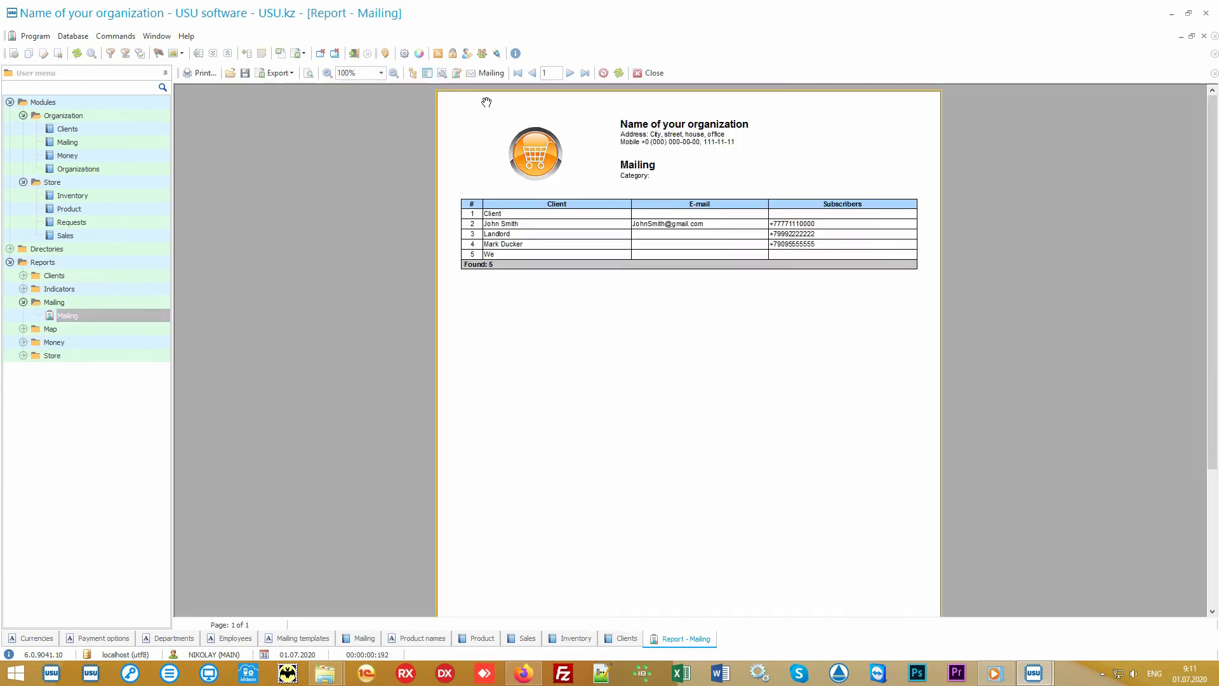
left_click(490, 73)
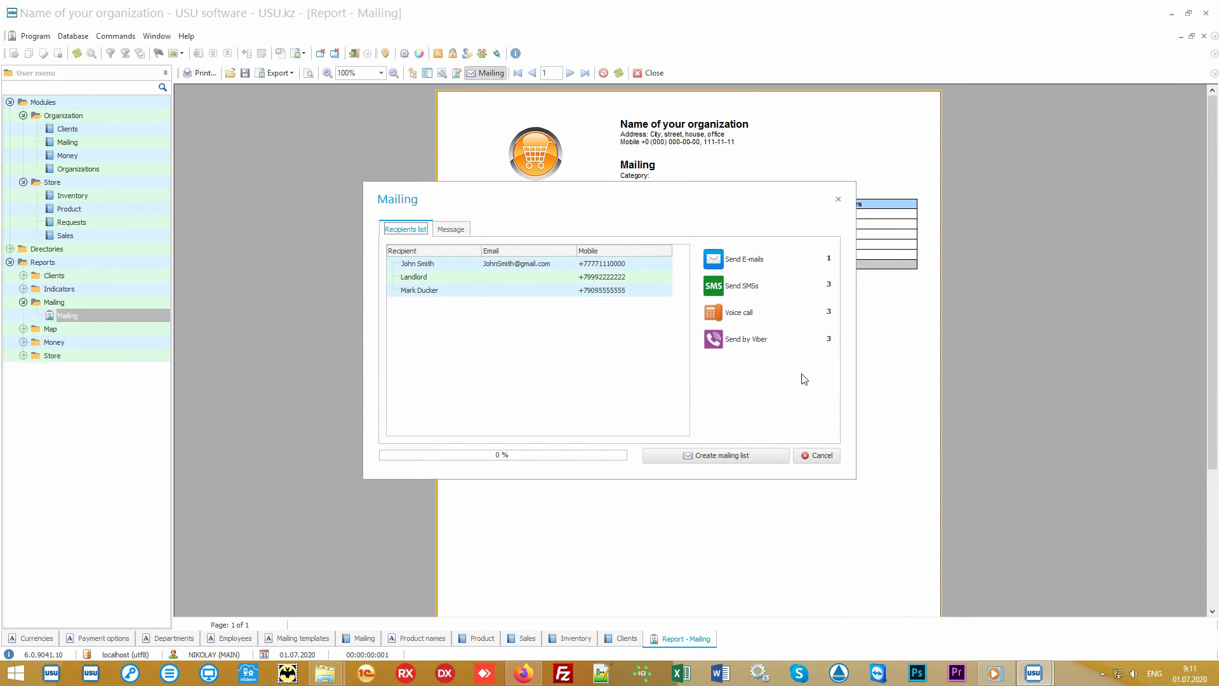
left_click(821, 455)
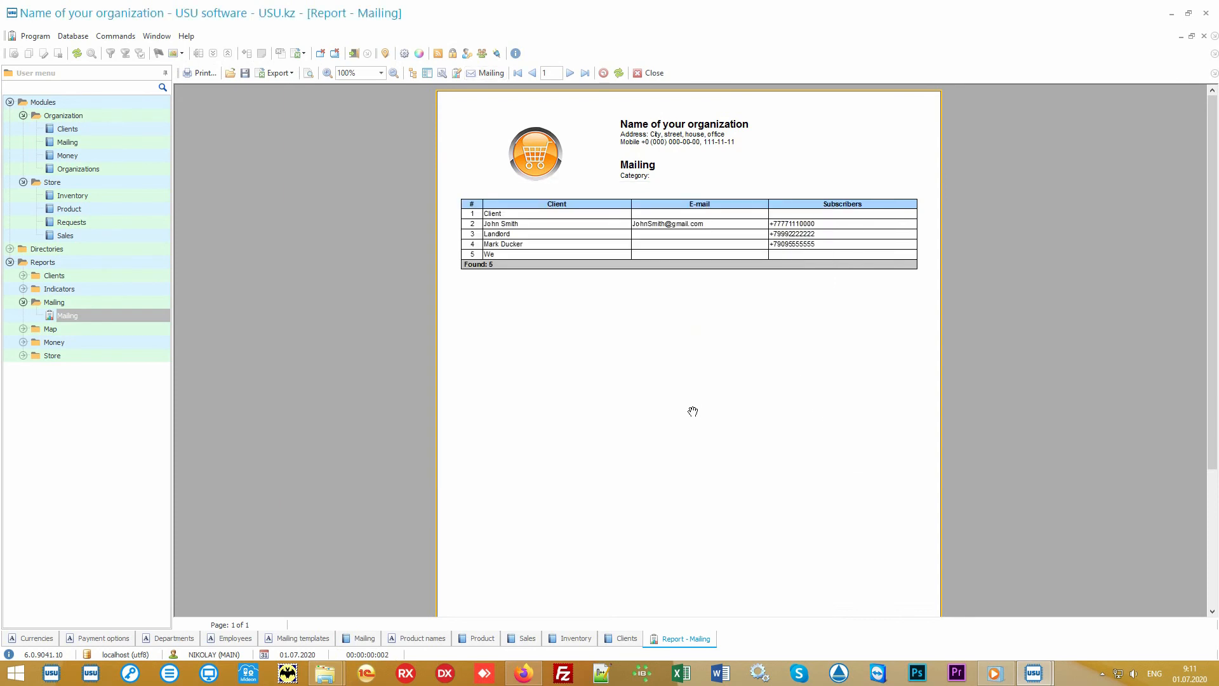
Step: Open the Money reports group and generate the Salary report for the default period
left_click(130, 343)
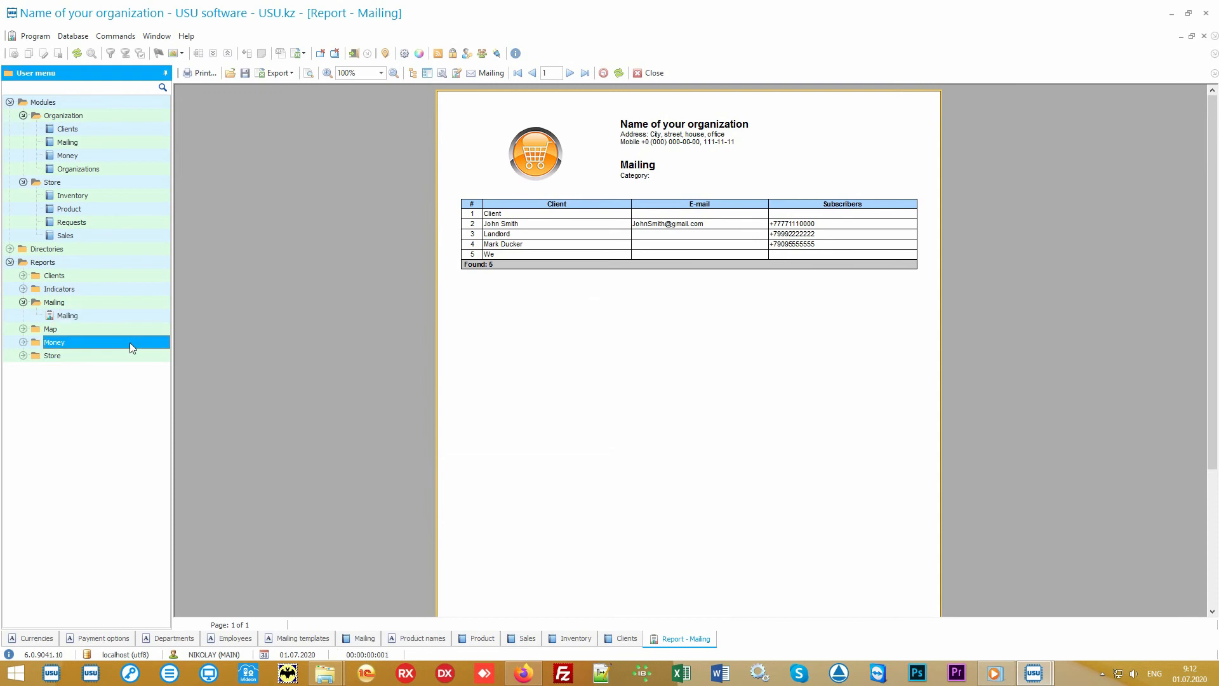
double_click(128, 342)
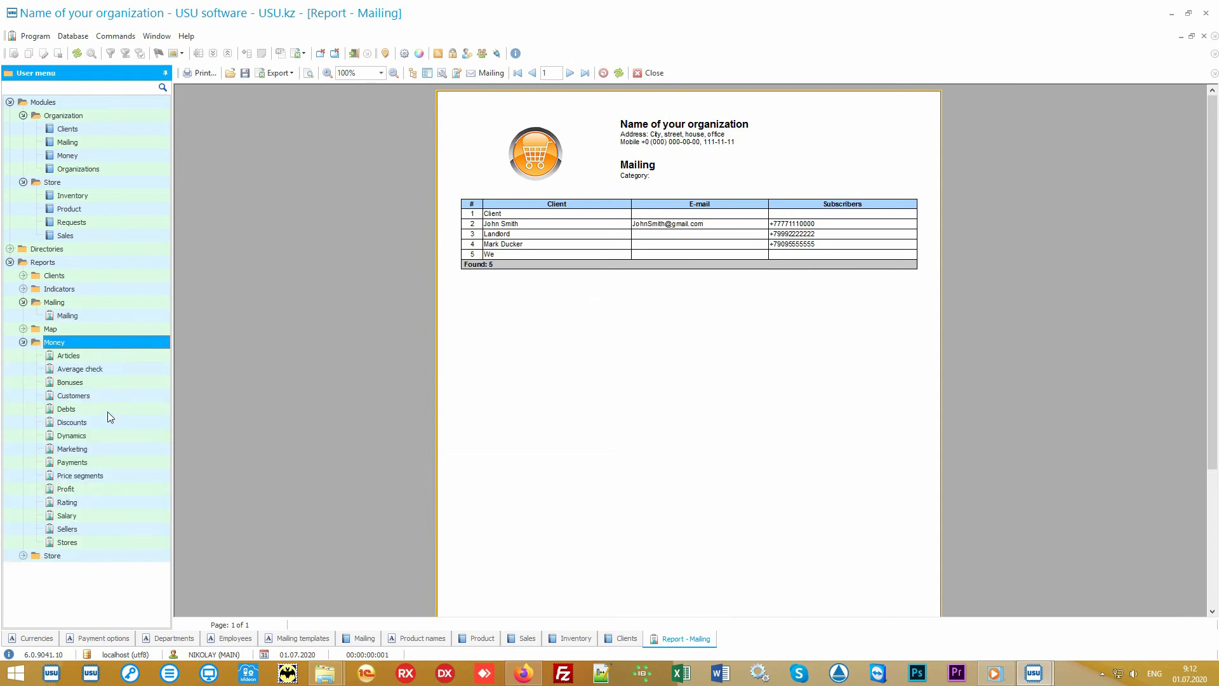
double_click(66, 515)
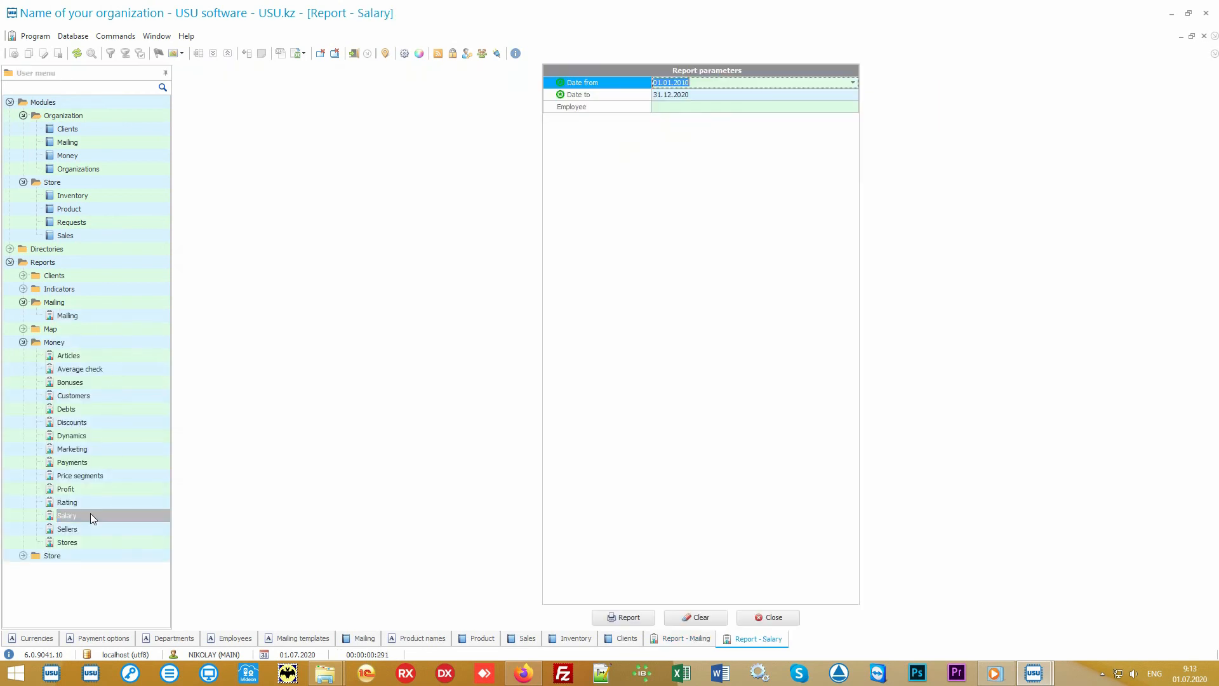
left_click(621, 617)
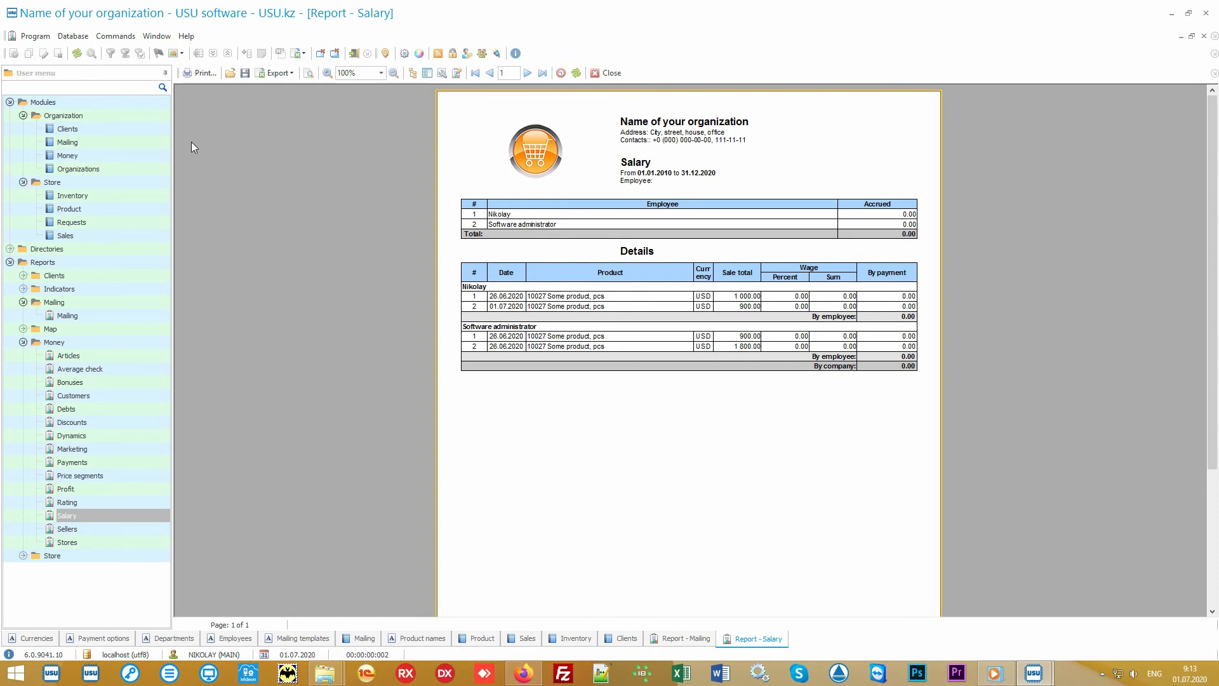
Step: Return to the Clients module and collapse the Modules, Mailing and Money branches of the menu
left_click(104, 129)
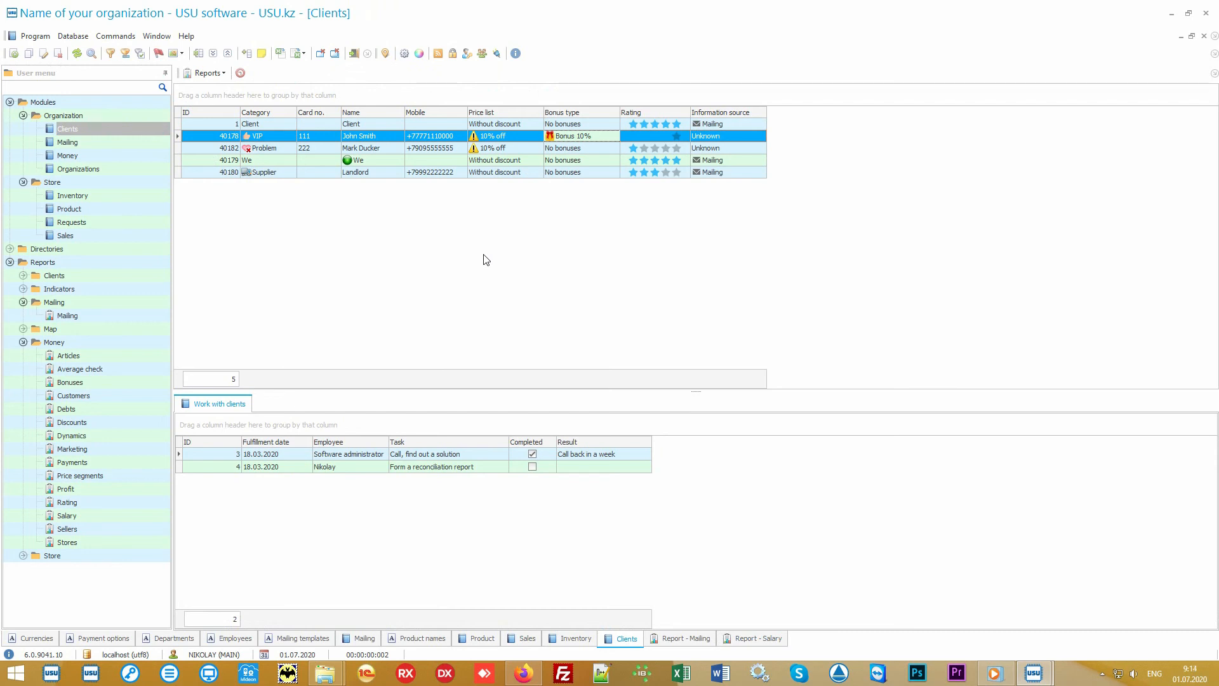
left_click(22, 104)
left_click(9, 102)
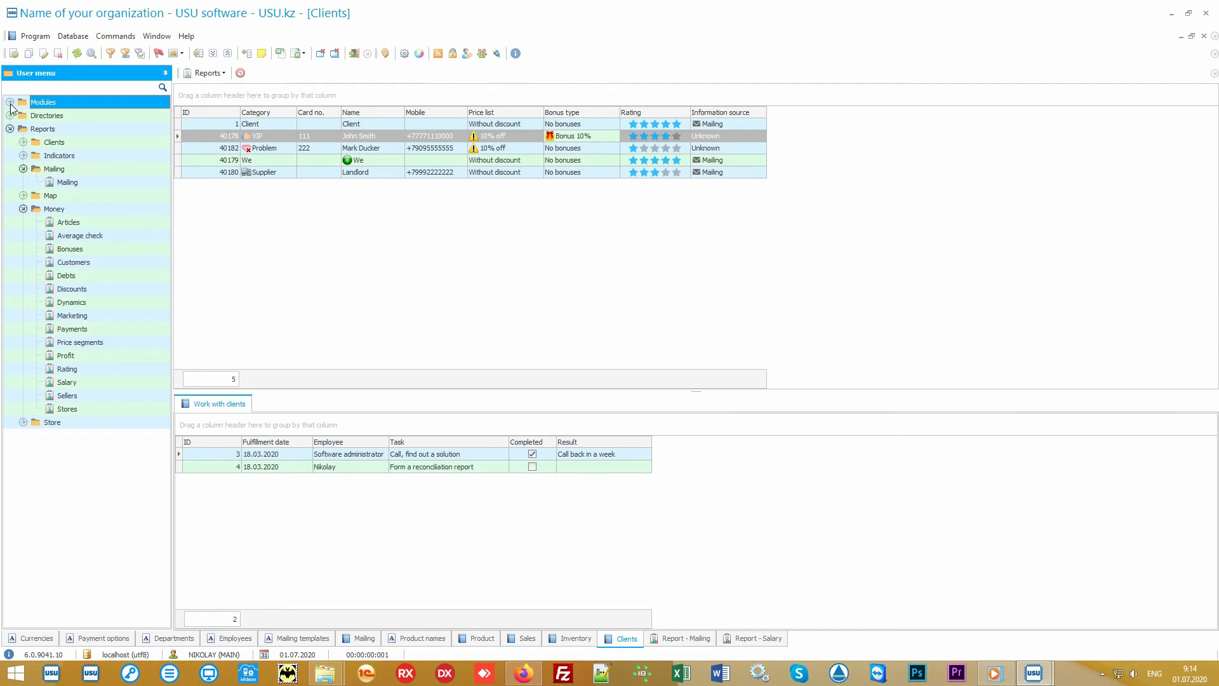
left_click(55, 169)
left_click(23, 169)
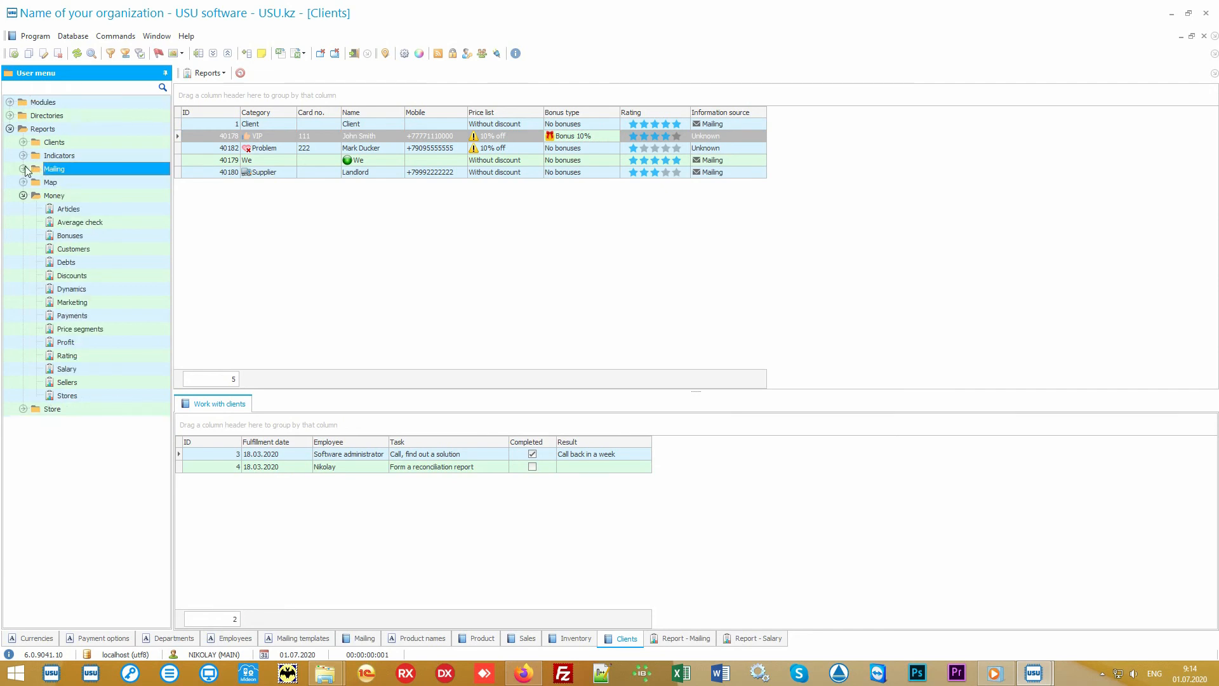
left_click(49, 196)
left_click(23, 195)
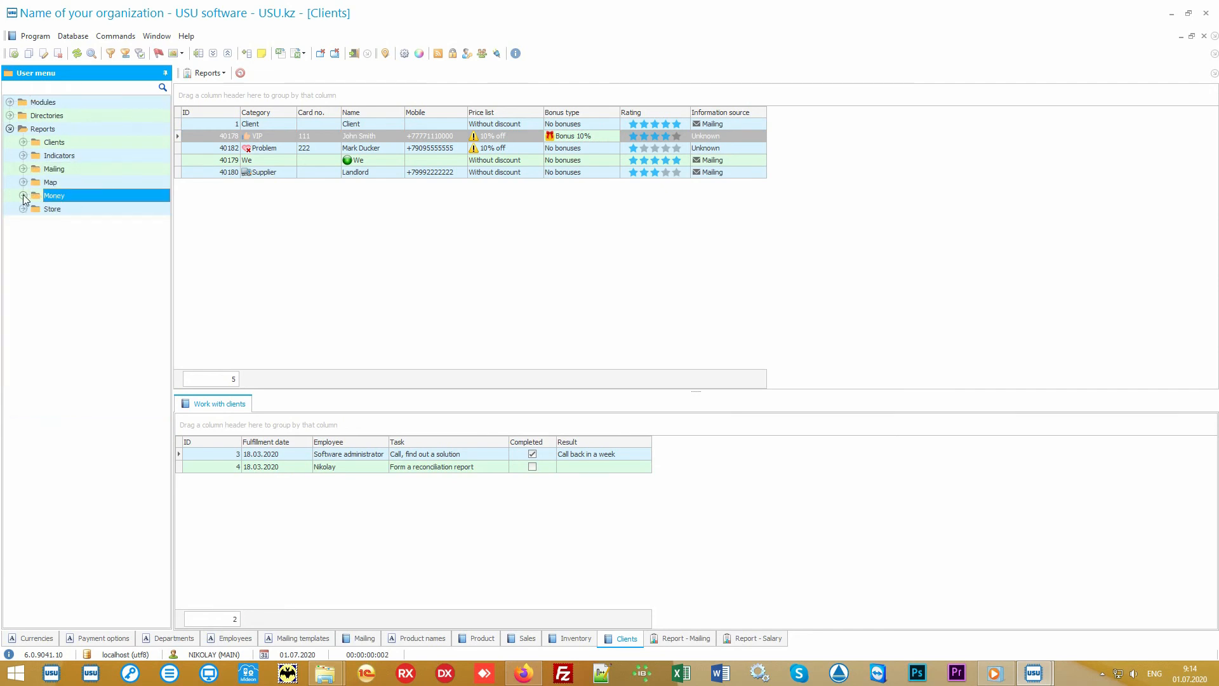
Step: Expand the Store reports group and generate the Popularity report
double_click(66, 209)
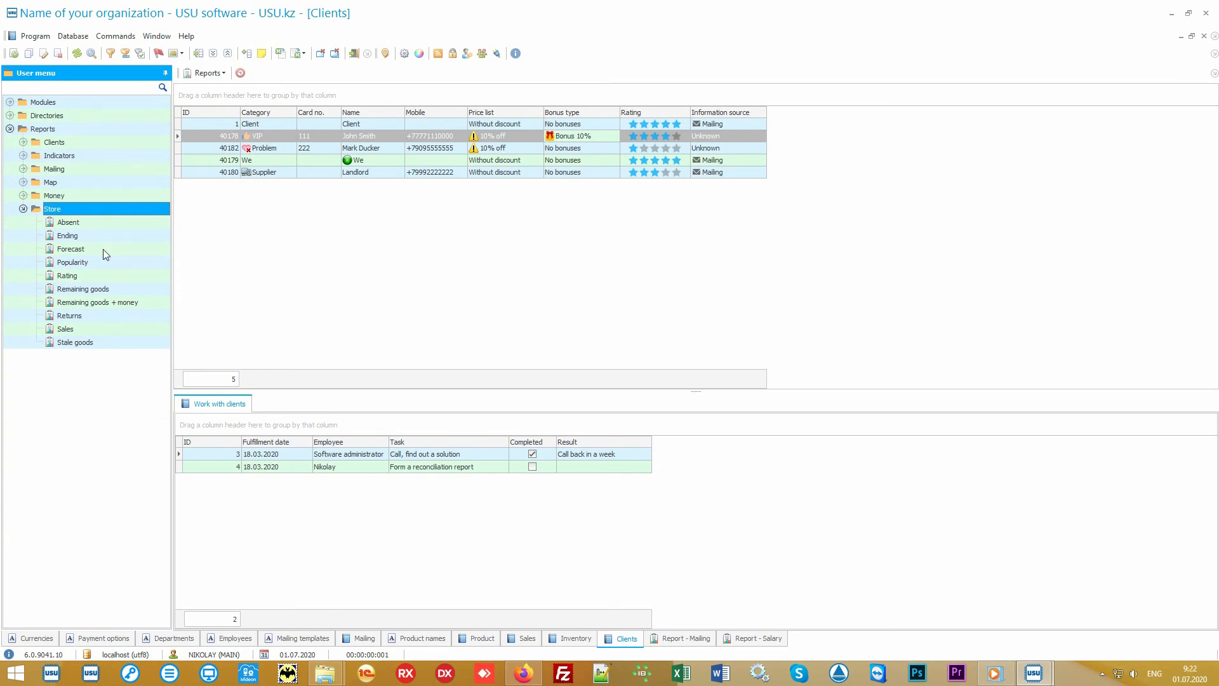
double_click(72, 262)
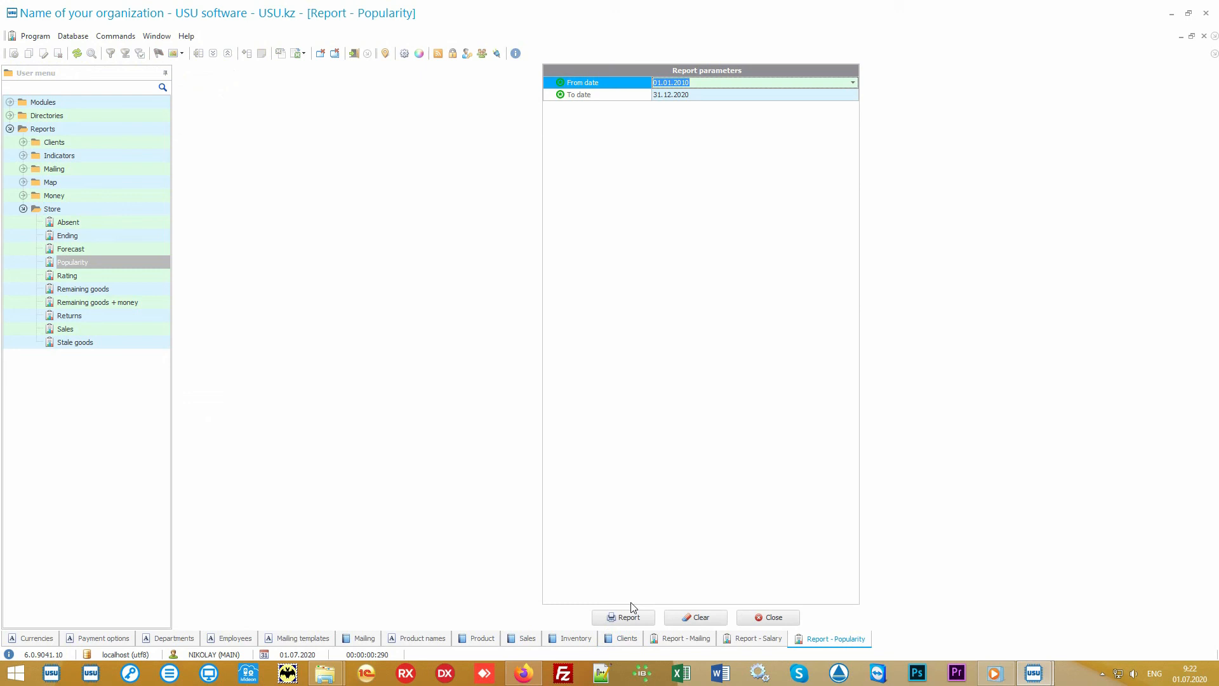
left_click(631, 616)
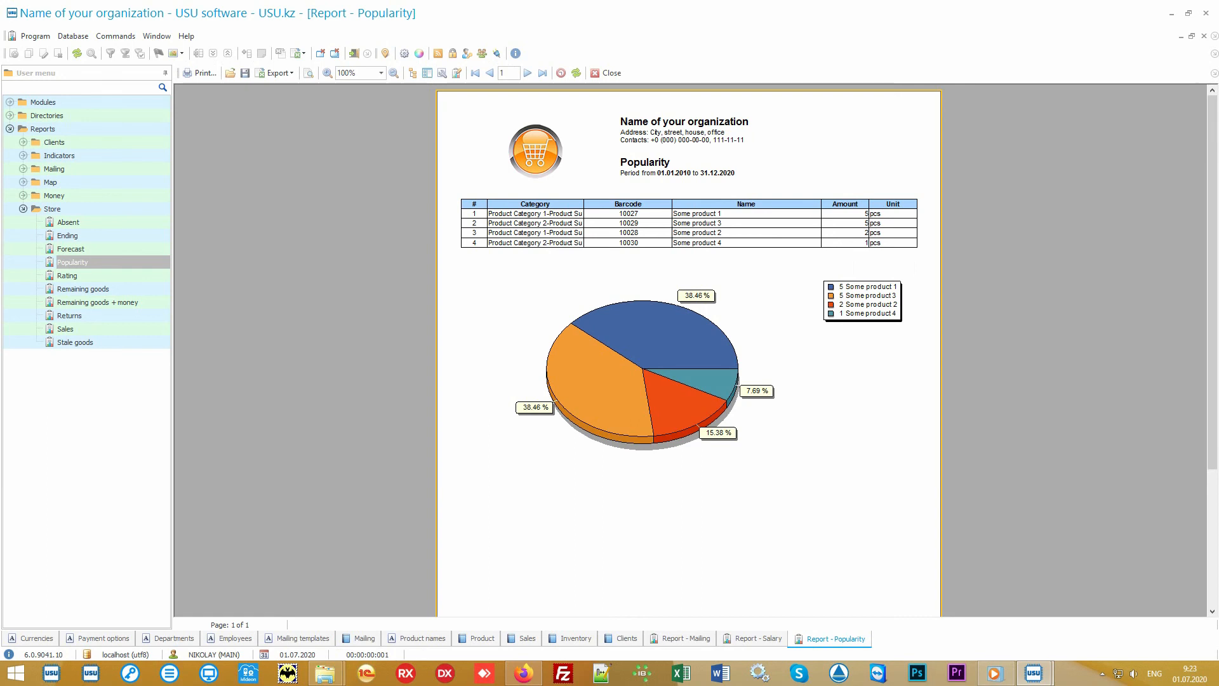
Step: Generate the Rating report and switch between it and the Popularity report to compare them
double_click(119, 276)
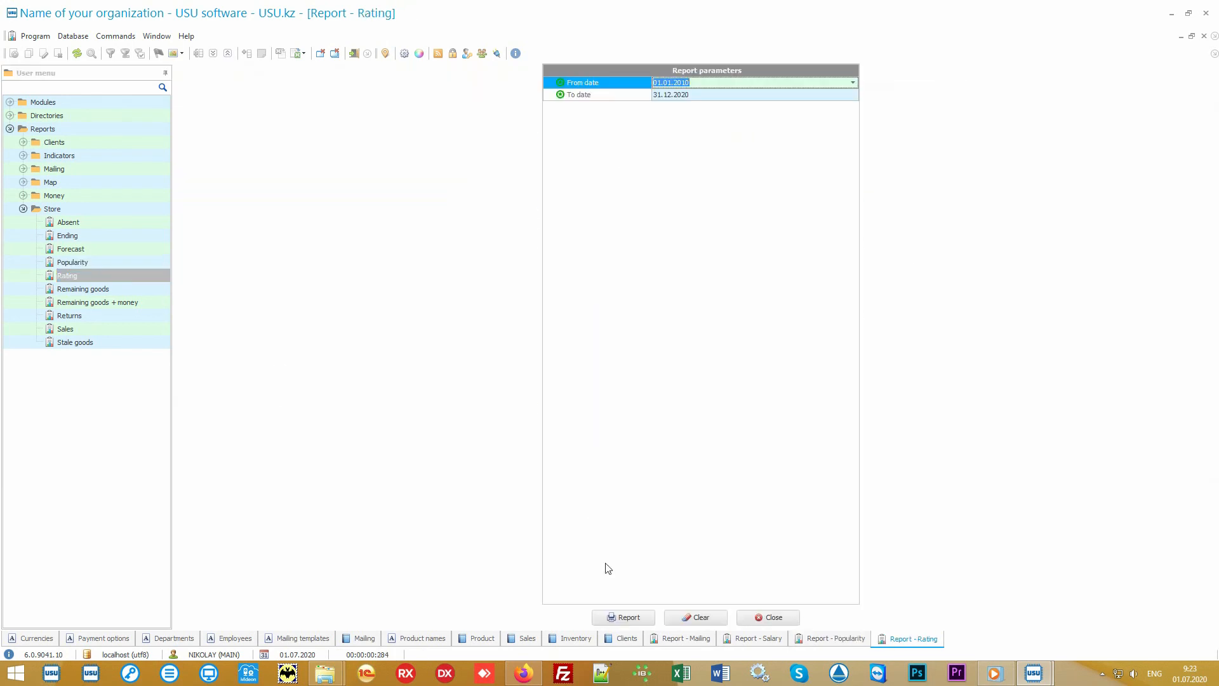
left_click(622, 617)
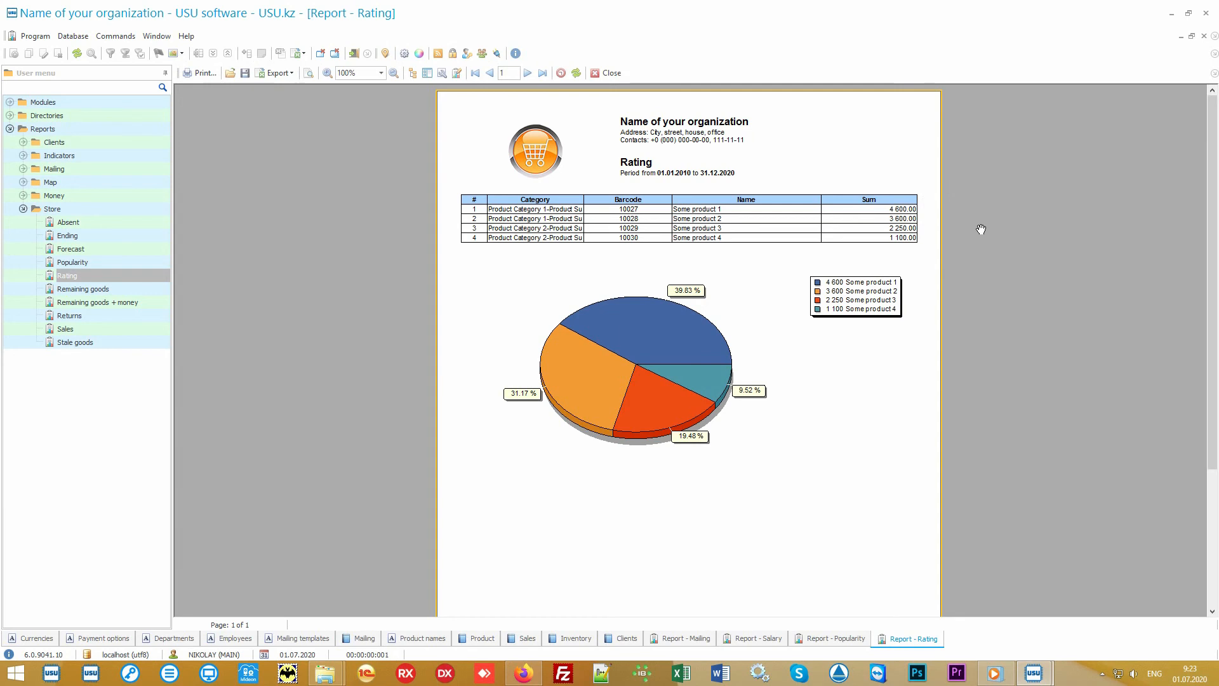
left_click(828, 639)
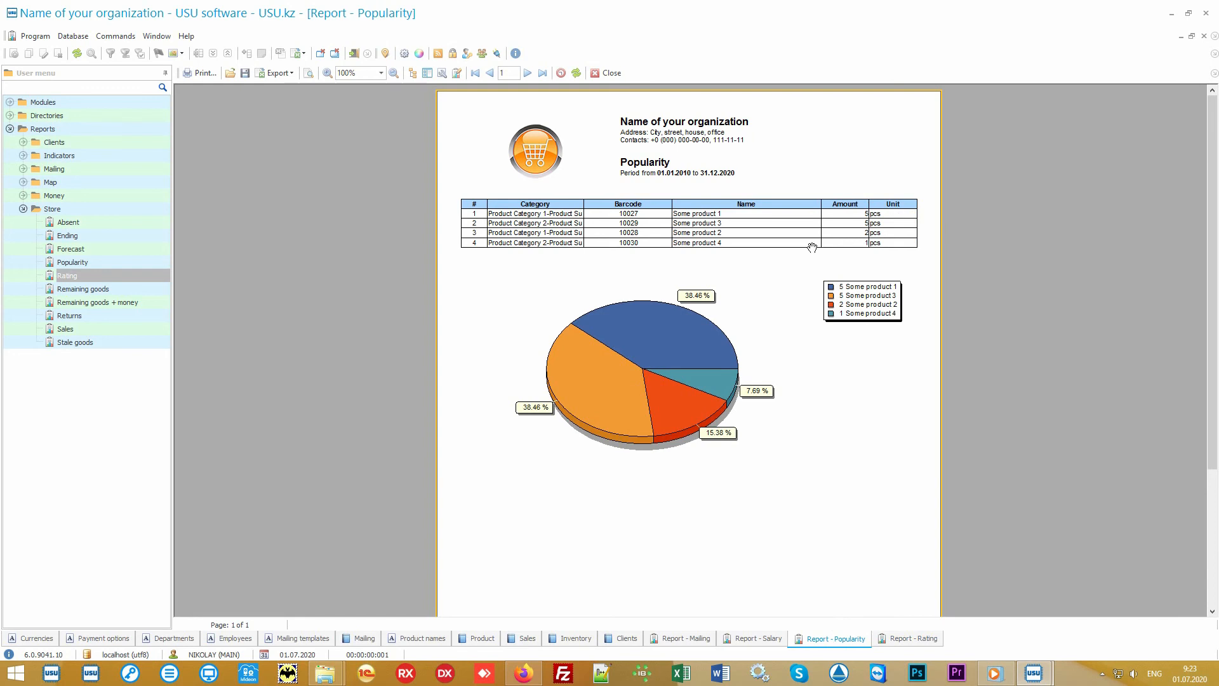
left_click(893, 642)
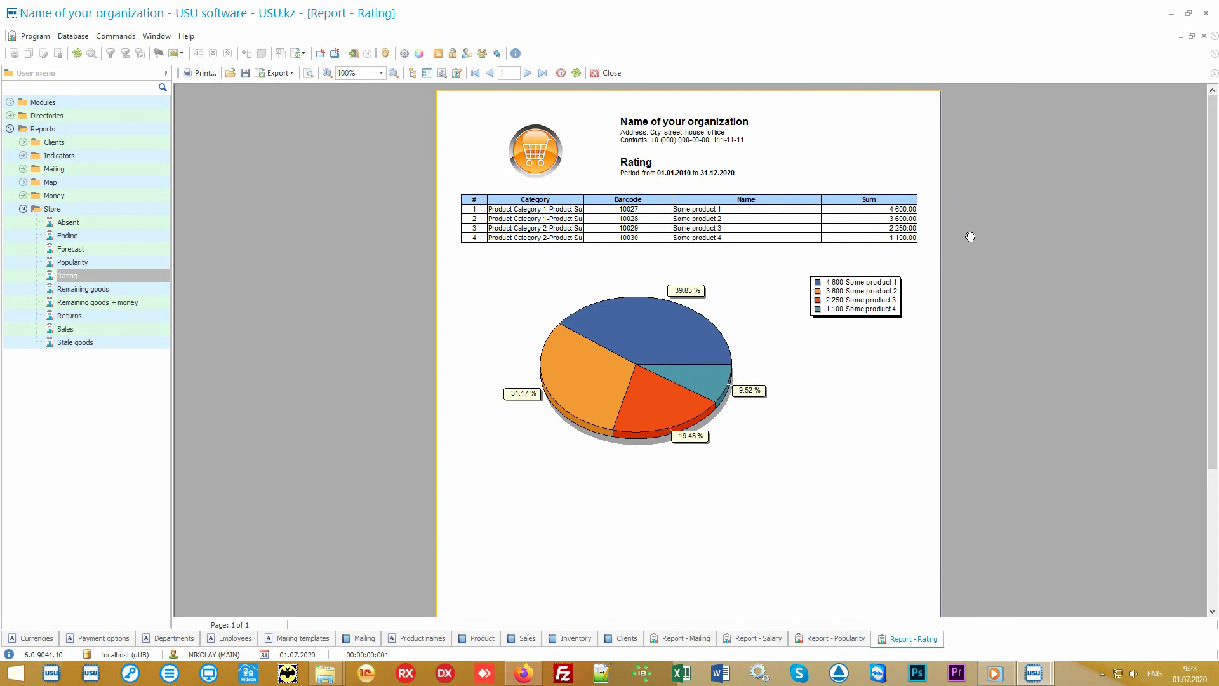
Step: Generate the Store Sales report for the default period
left_click(111, 327)
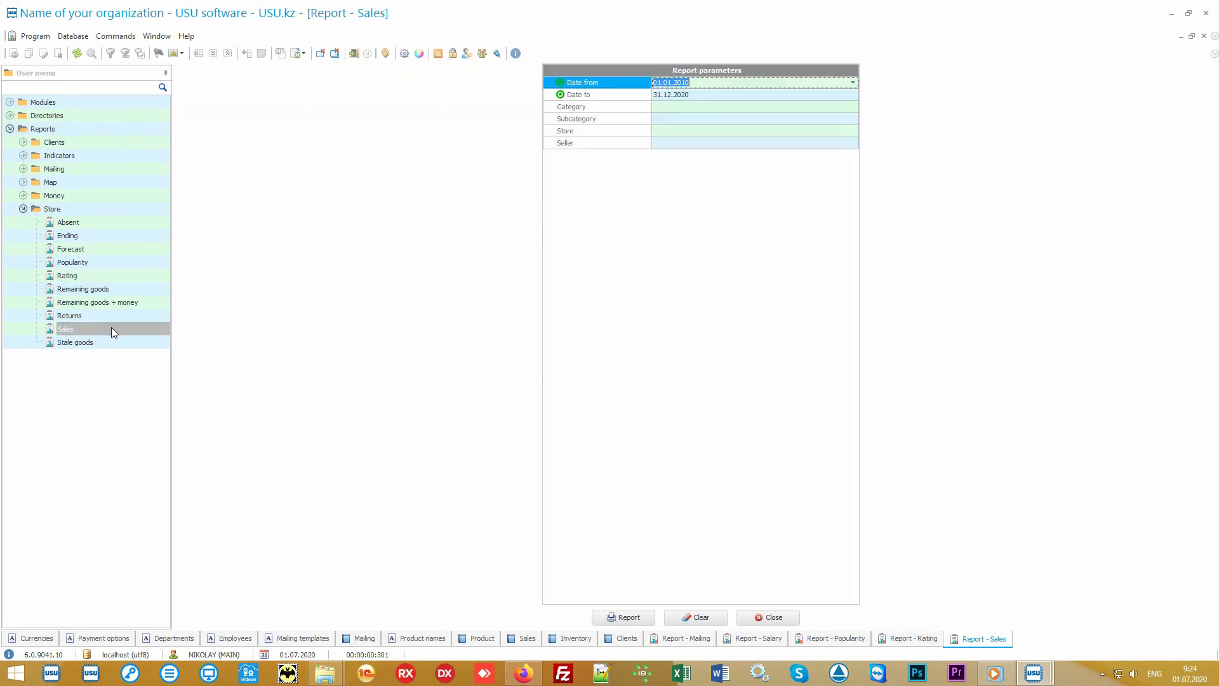
left_click(626, 616)
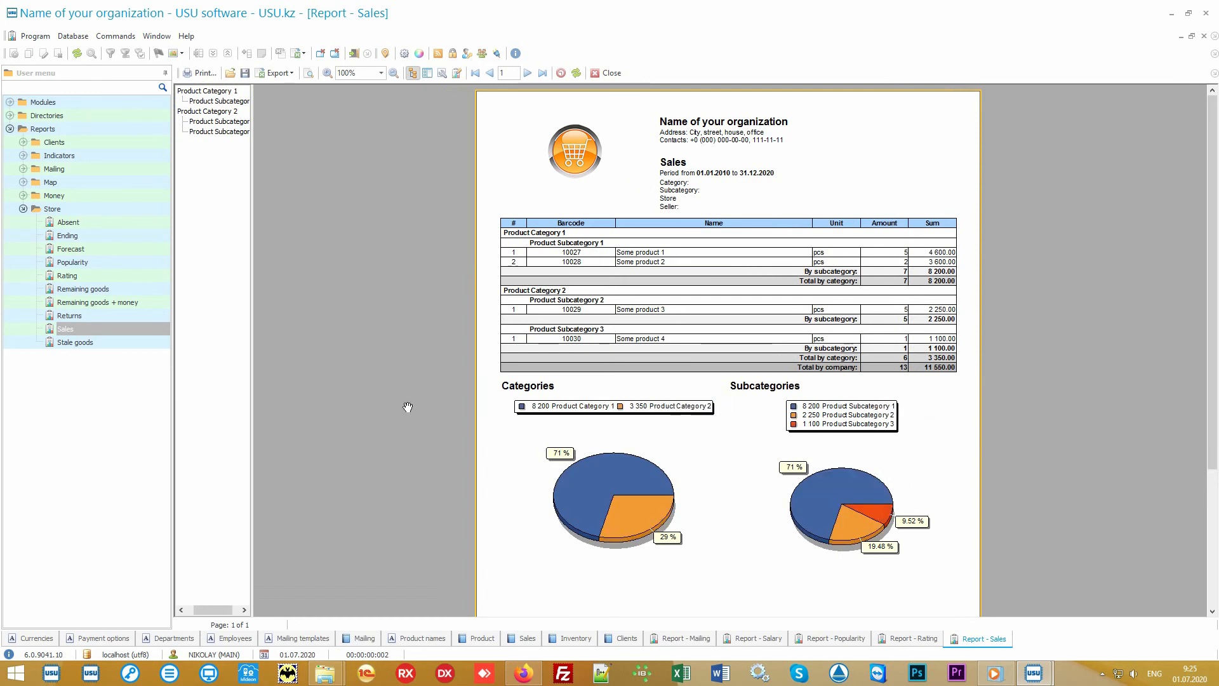
Step: Generate the Sales report for the period 01.07.2020 to 05.07.2020
double_click(124, 327)
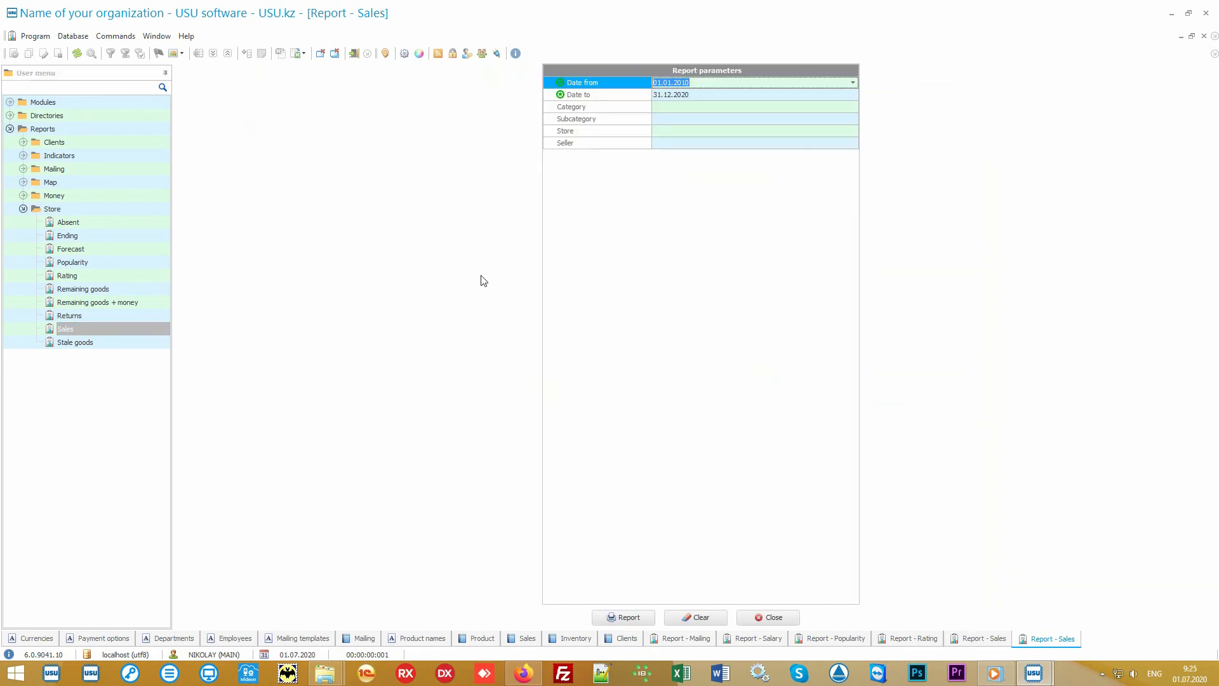
key("Delete")
key("Down")
key("Delete")
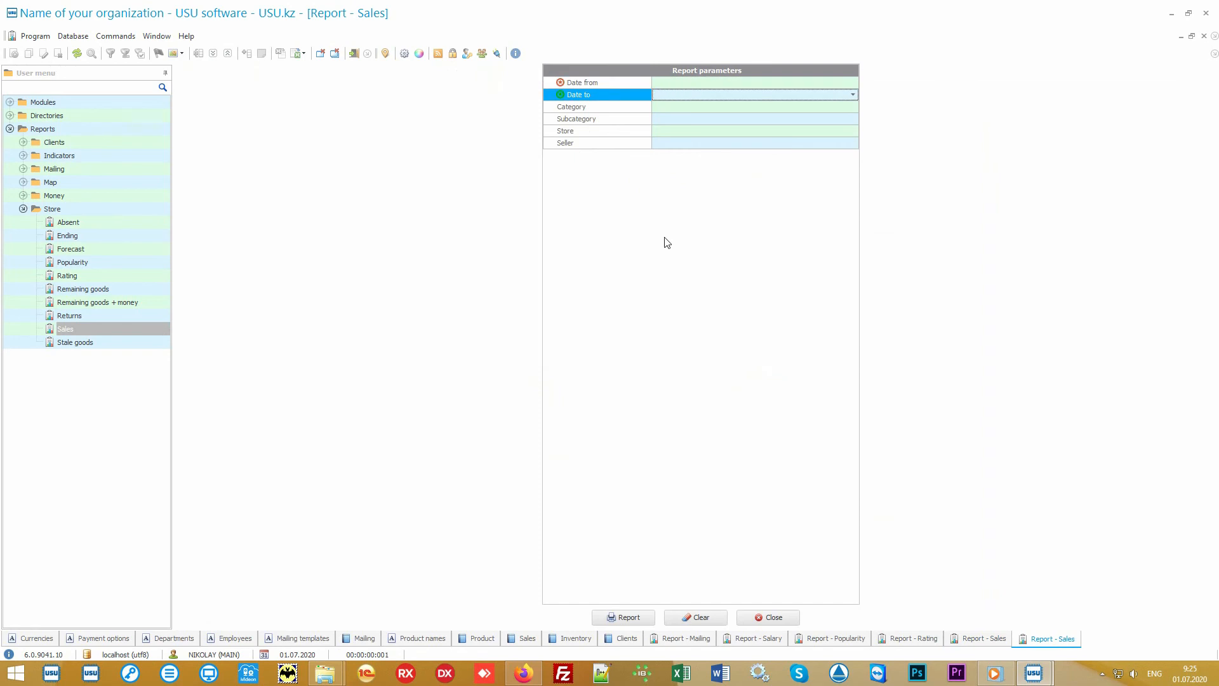
key("Up")
left_click(853, 83)
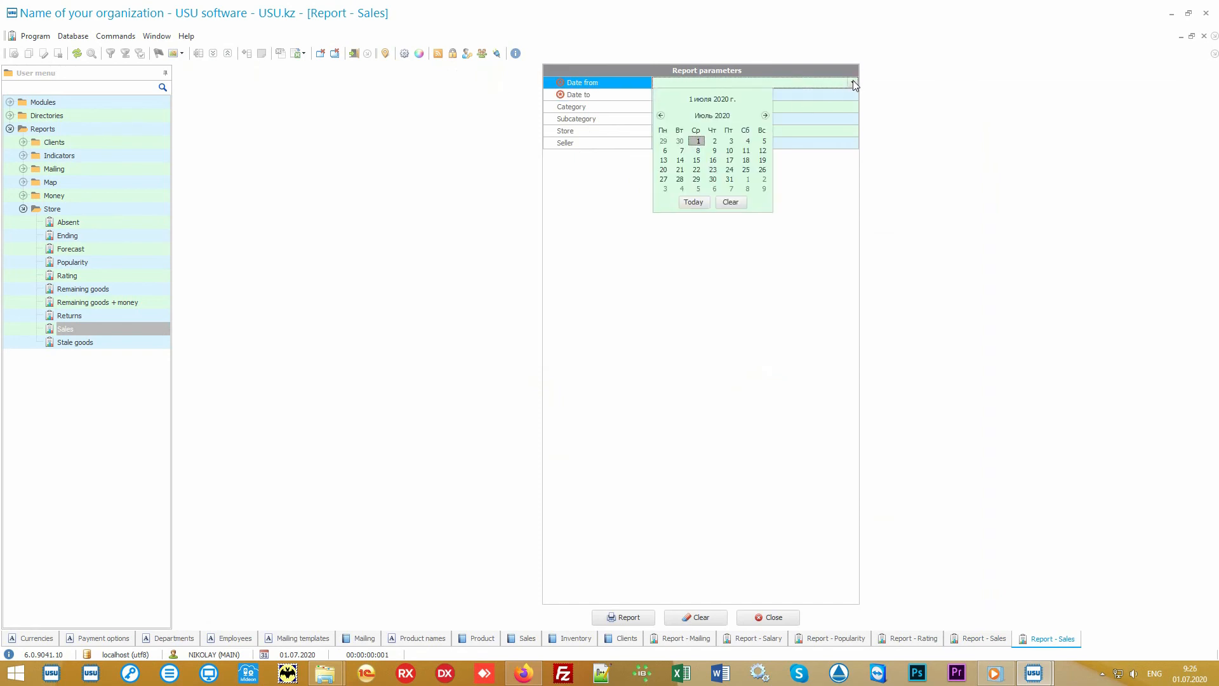
left_click(694, 203)
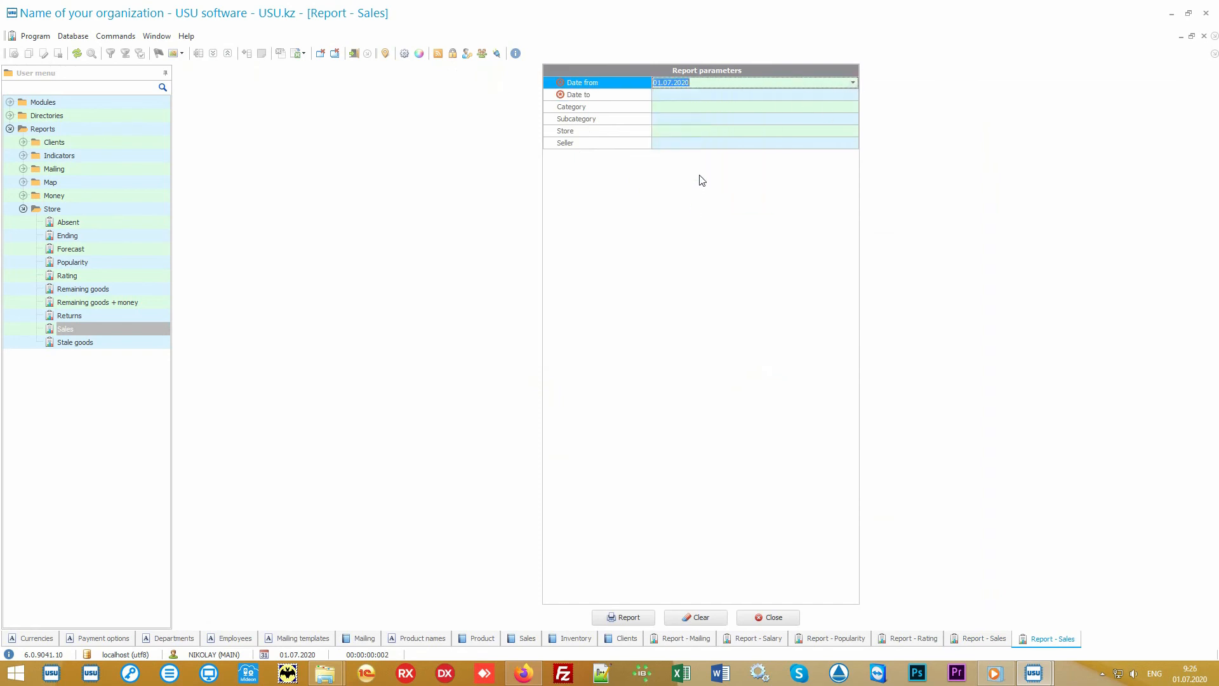
left_click(693, 96)
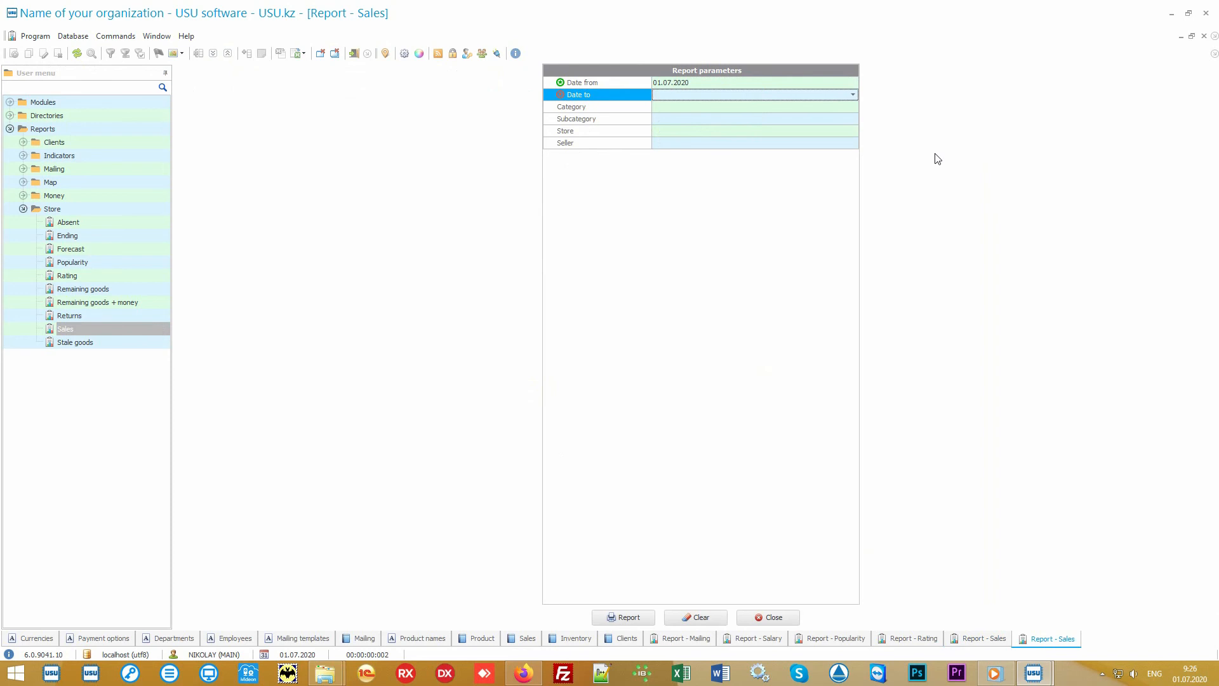
type("05.07.2020")
key("Return")
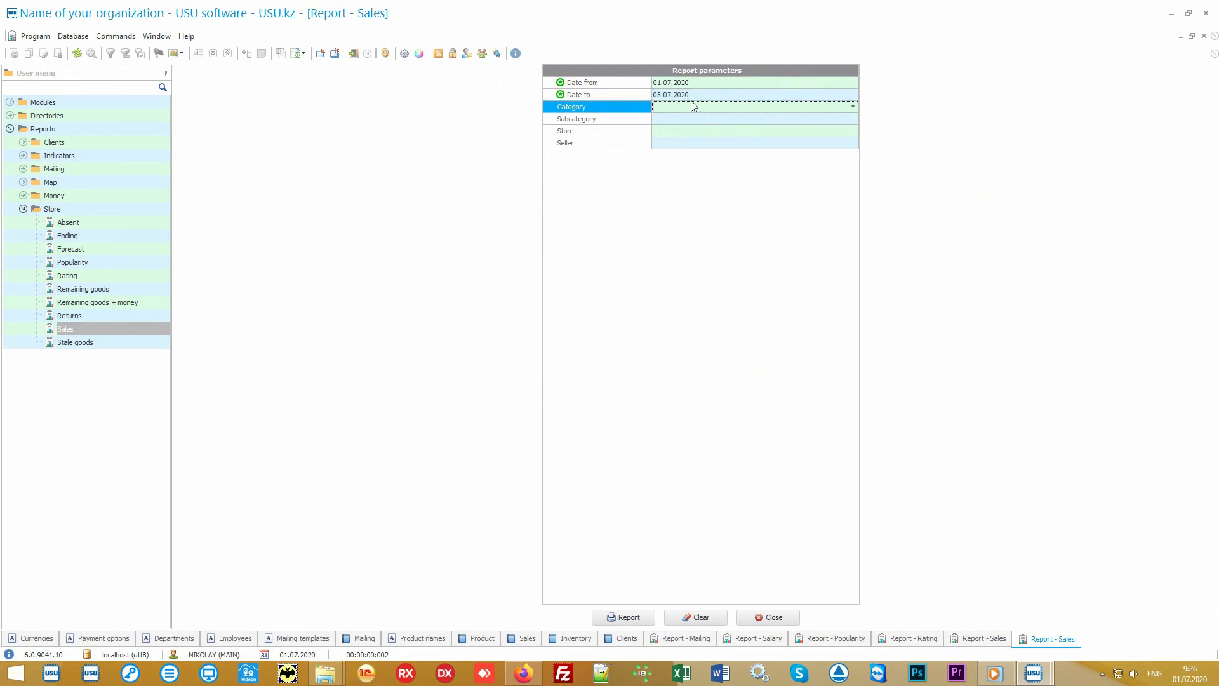
left_click(633, 620)
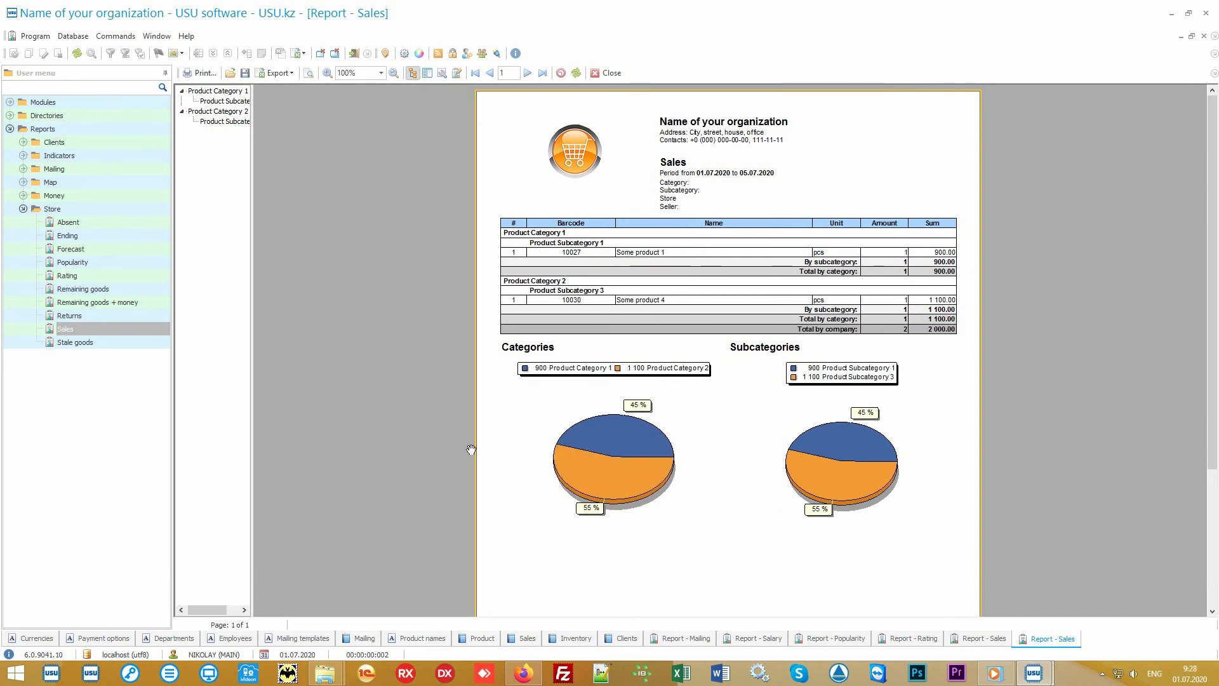
left_click(95, 211)
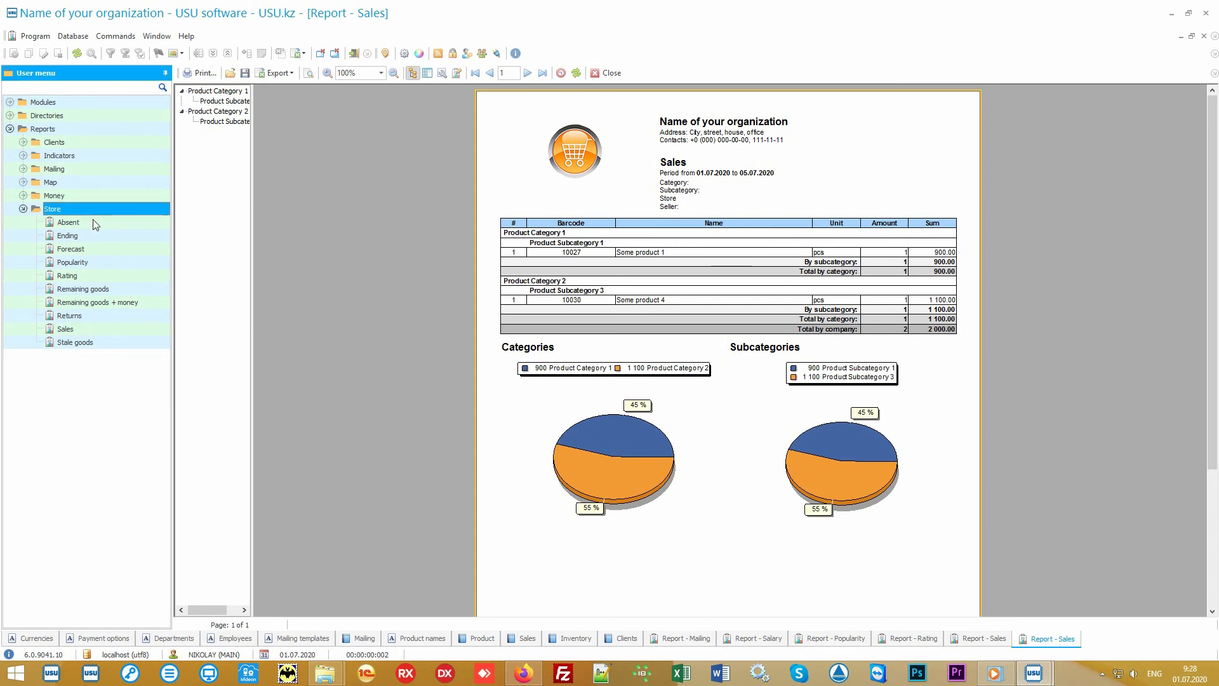
key("Down")
key("Down")
key("Down")
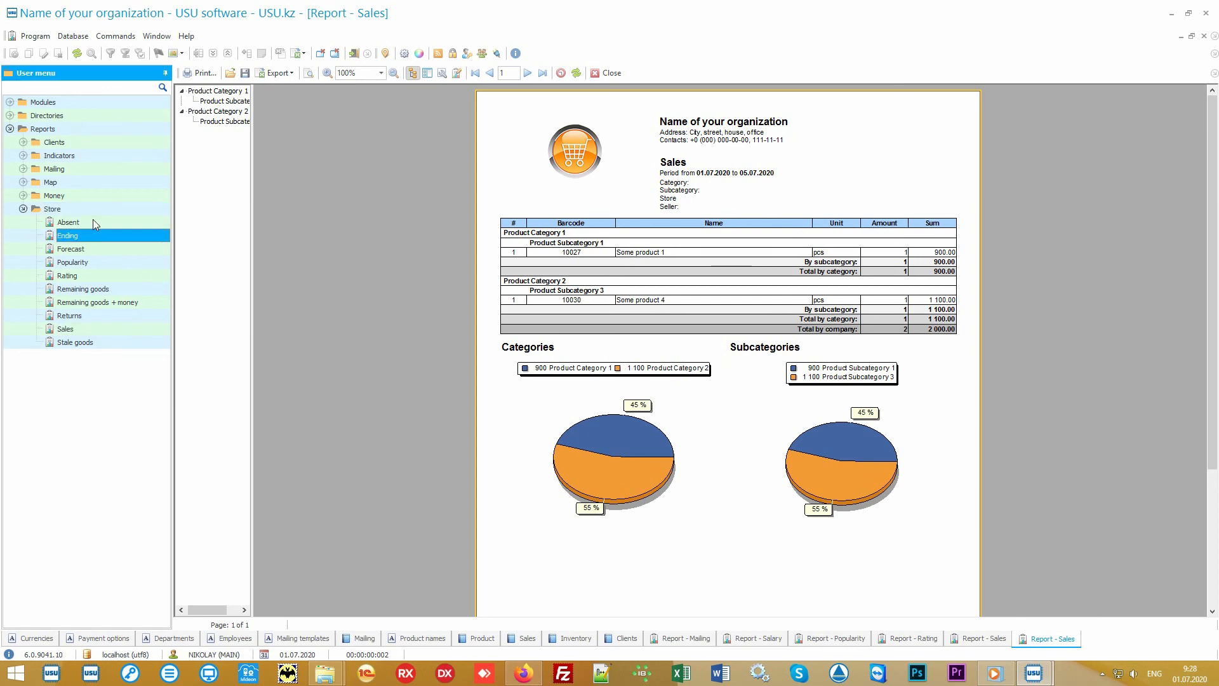
key("Down")
key("Down")
key("Down")
key("Down")
key("Down")
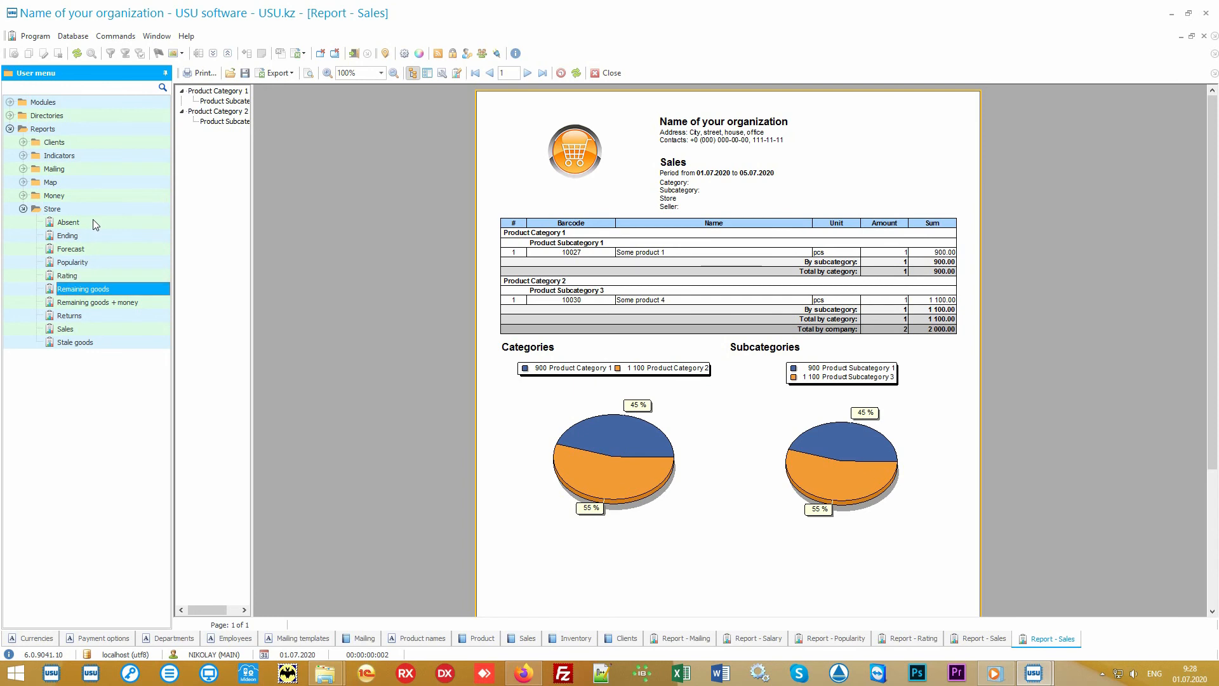
key("Down")
key("Down")
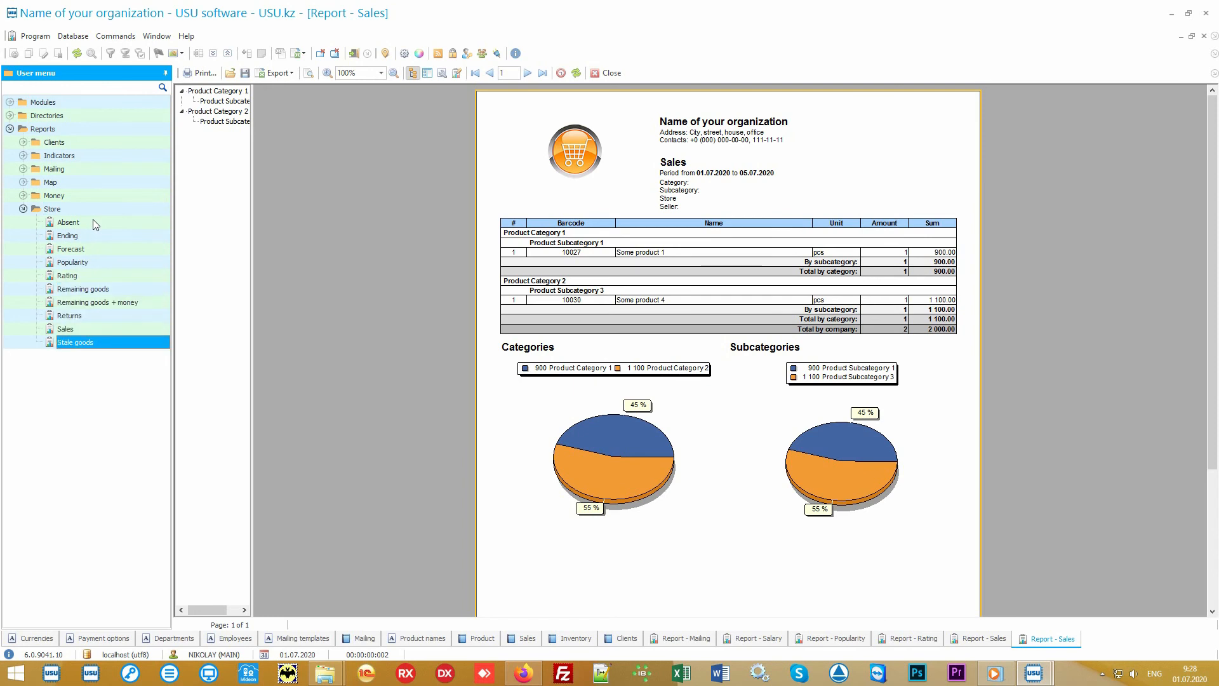
left_click(24, 196)
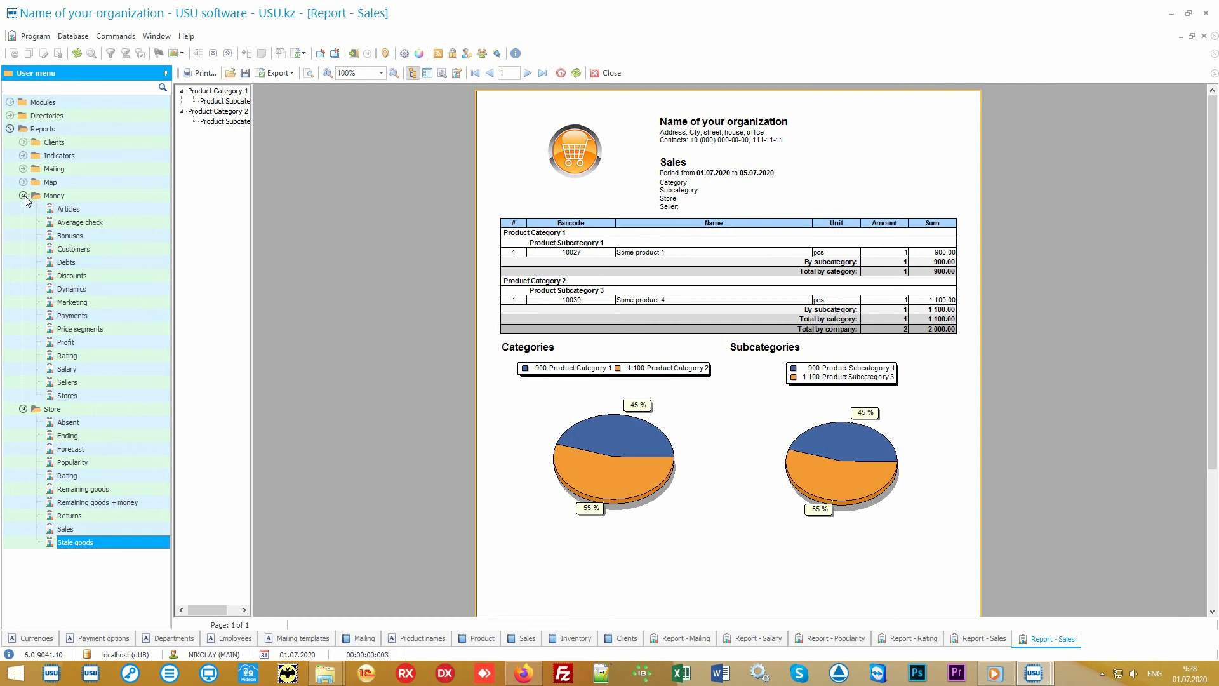
left_click(24, 195)
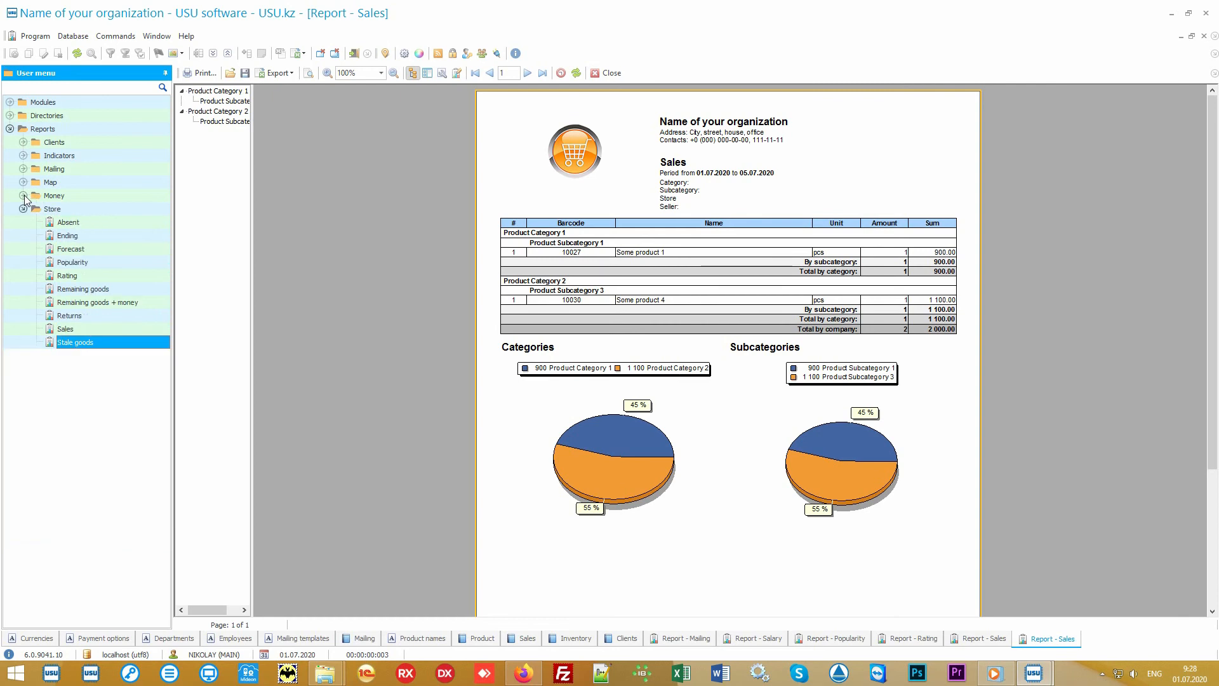
left_click(77, 209)
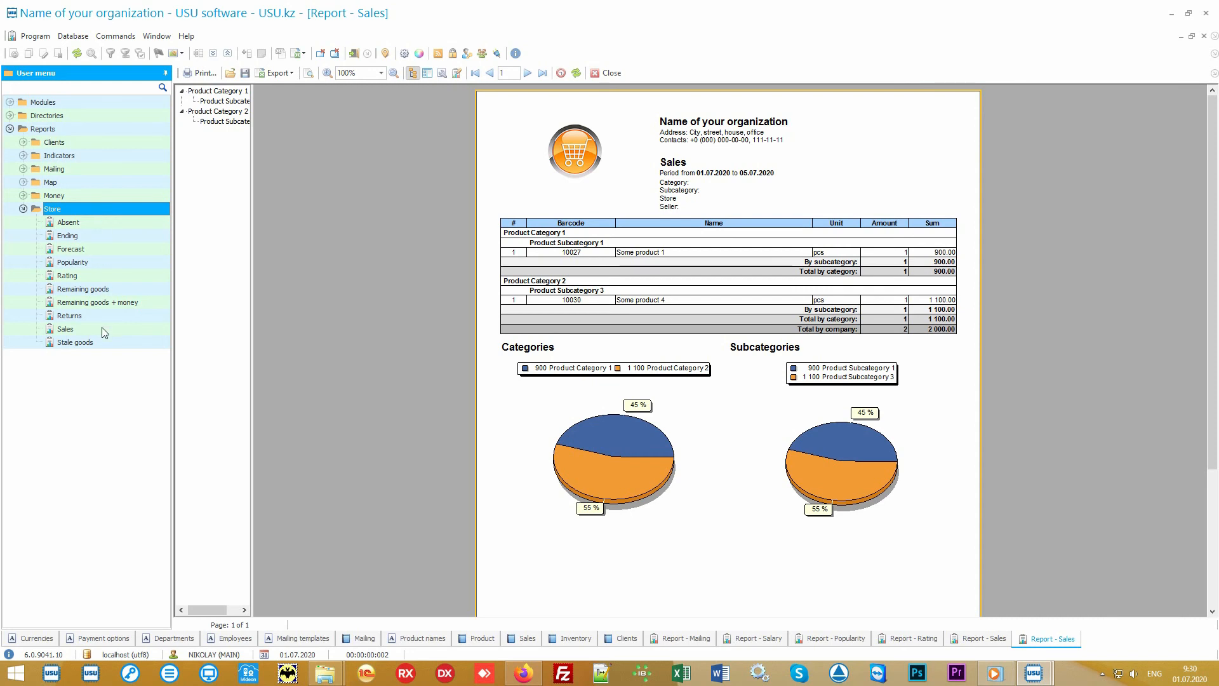
Step: Open the Sales report parameters and review the Category, Subcategory, Store and Seller filter options
double_click(66, 329)
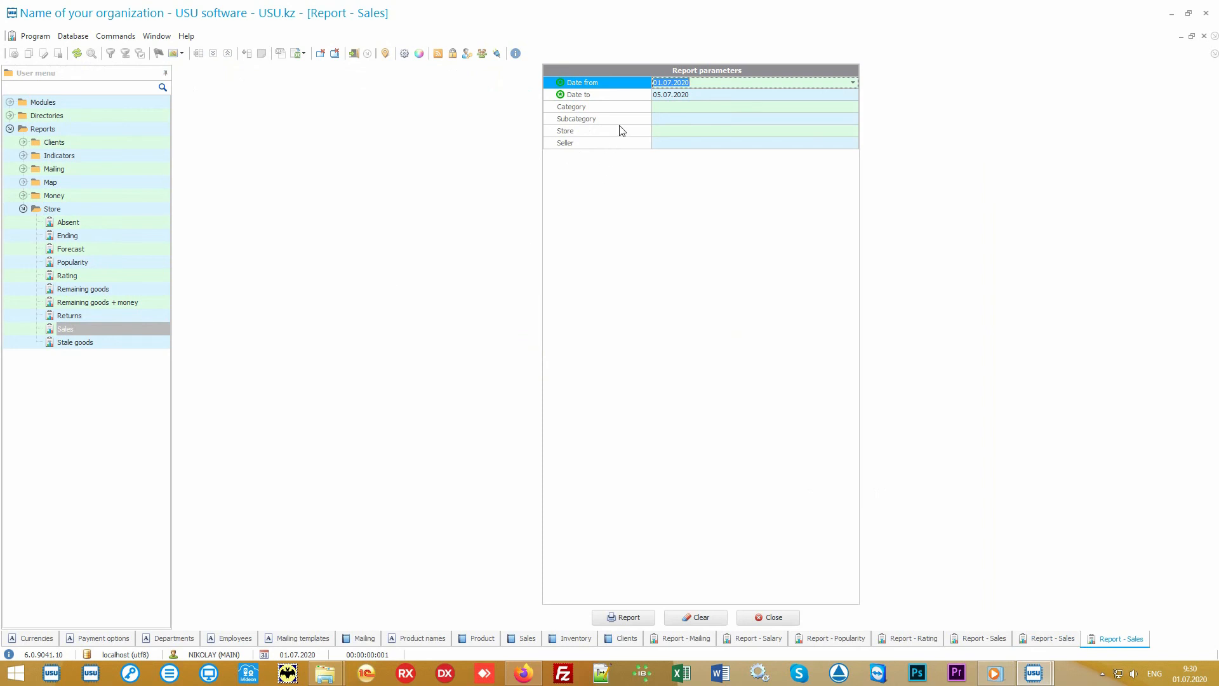
left_click(629, 96)
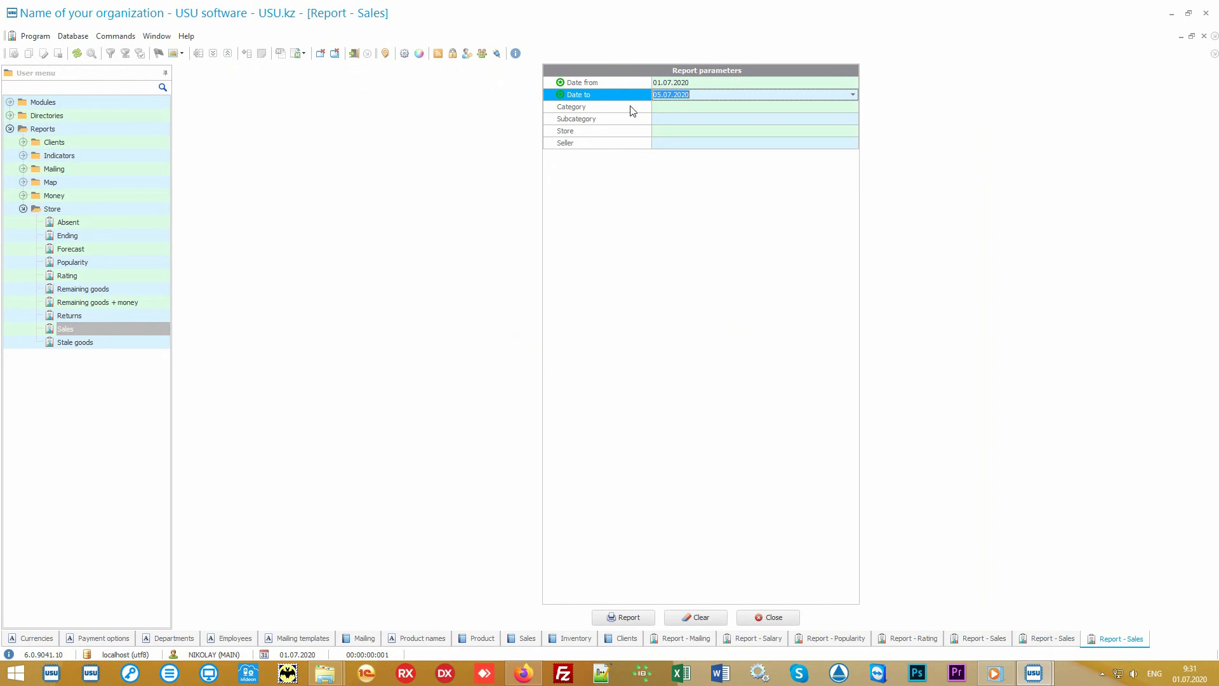
left_click(633, 109)
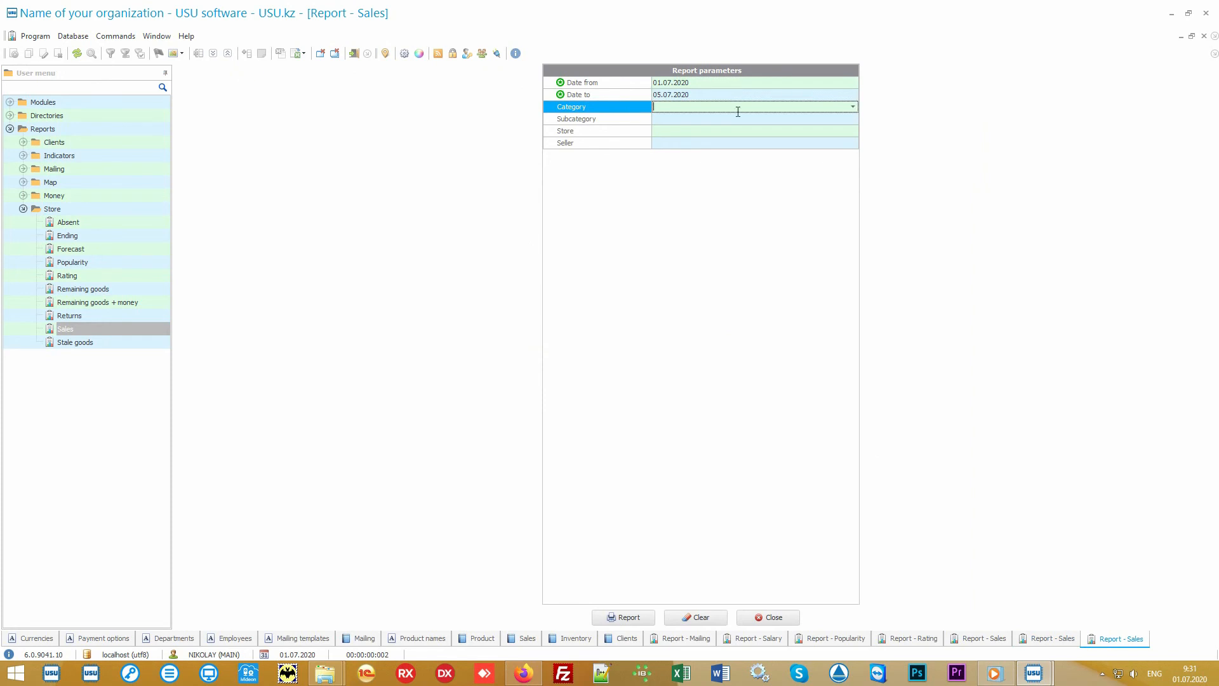
left_click(853, 108)
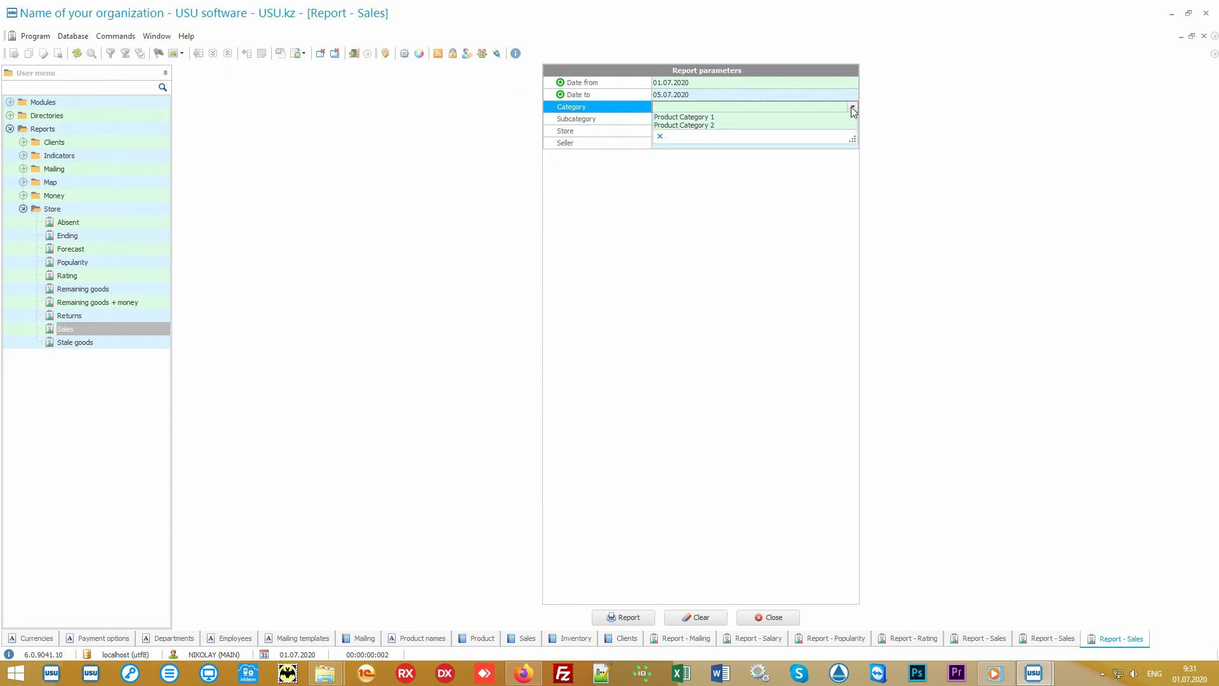
left_click(852, 108)
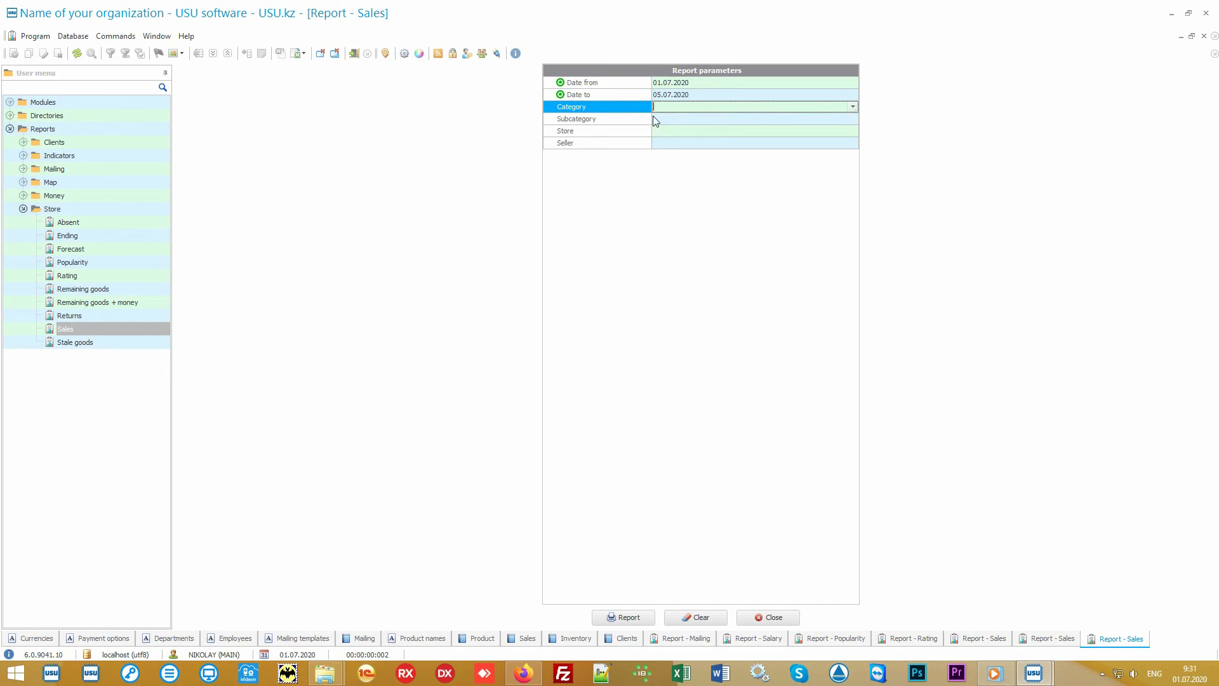
left_click(630, 120)
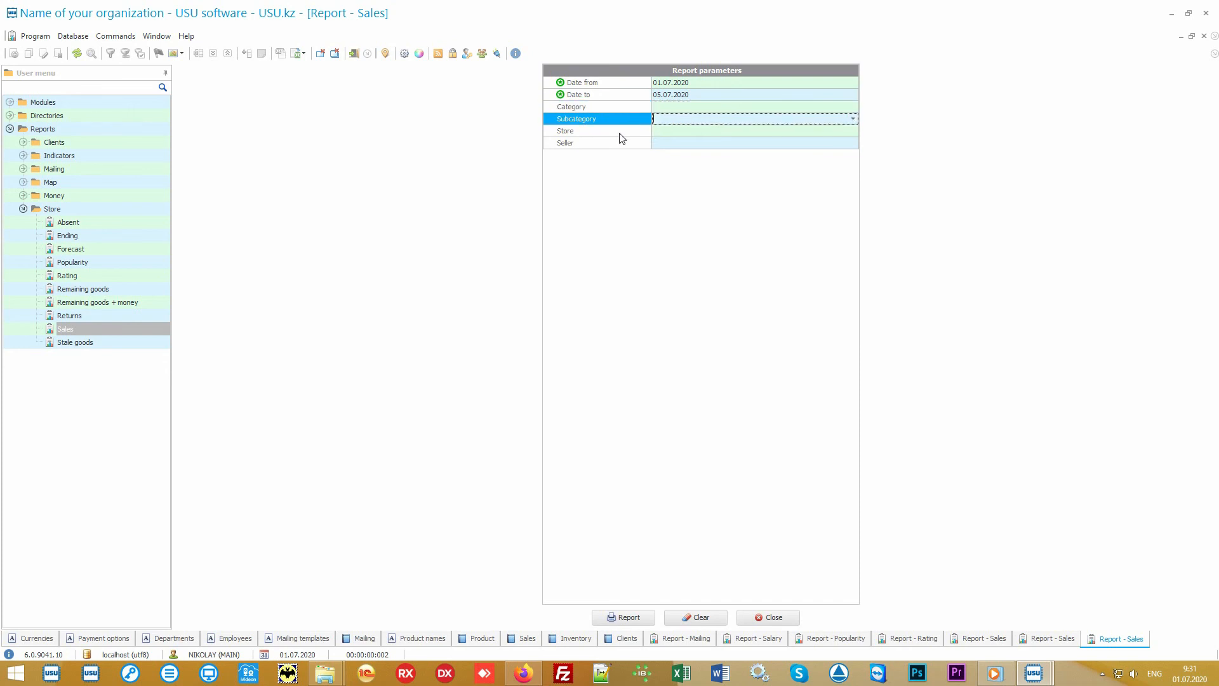
left_click(621, 134)
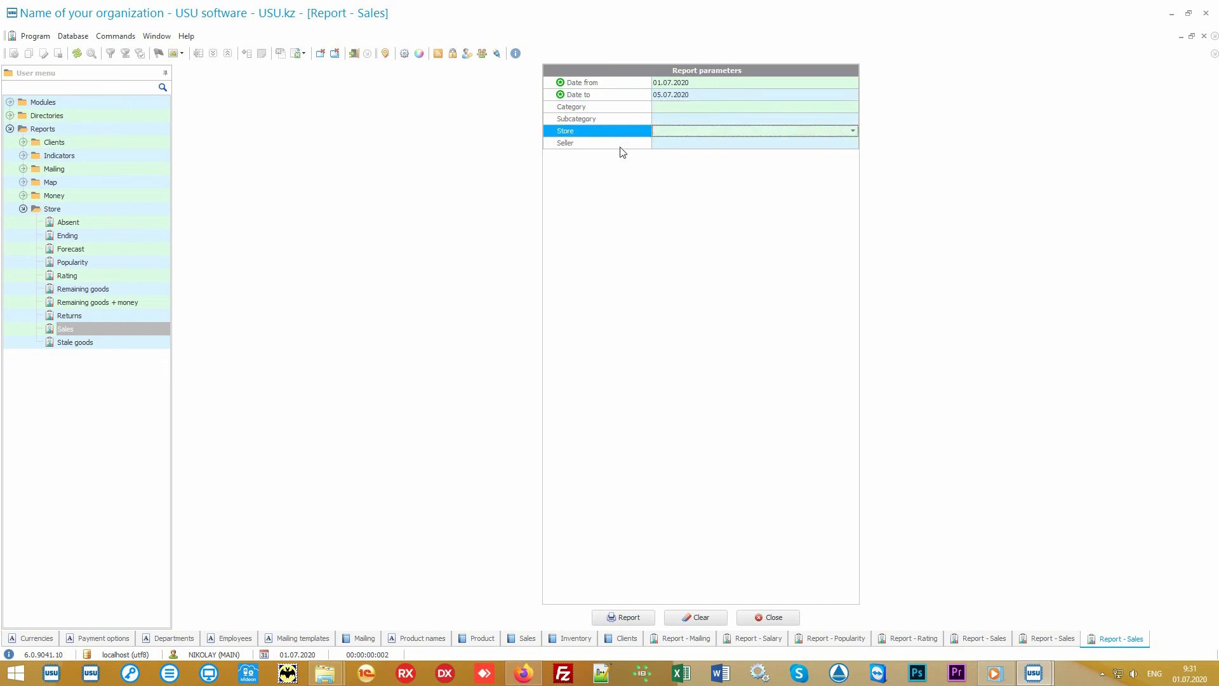
left_click(620, 145)
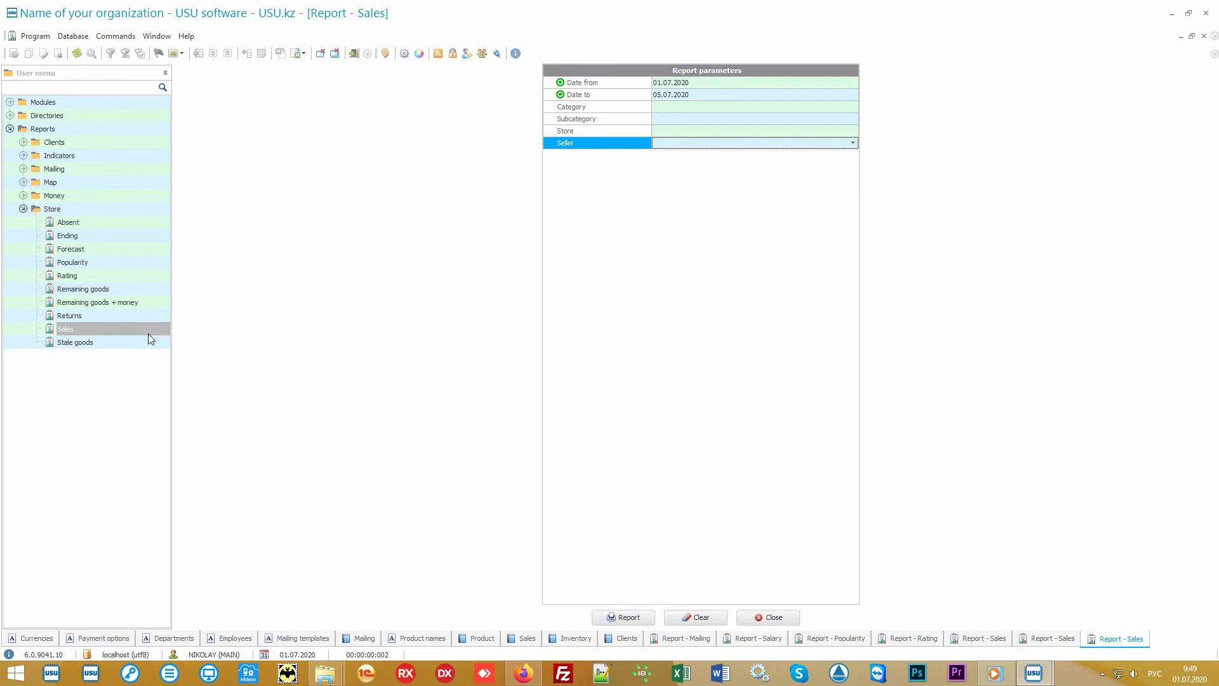
Step: Generate the Stale goods report for the default period
left_click(116, 345)
key("alt+shift")
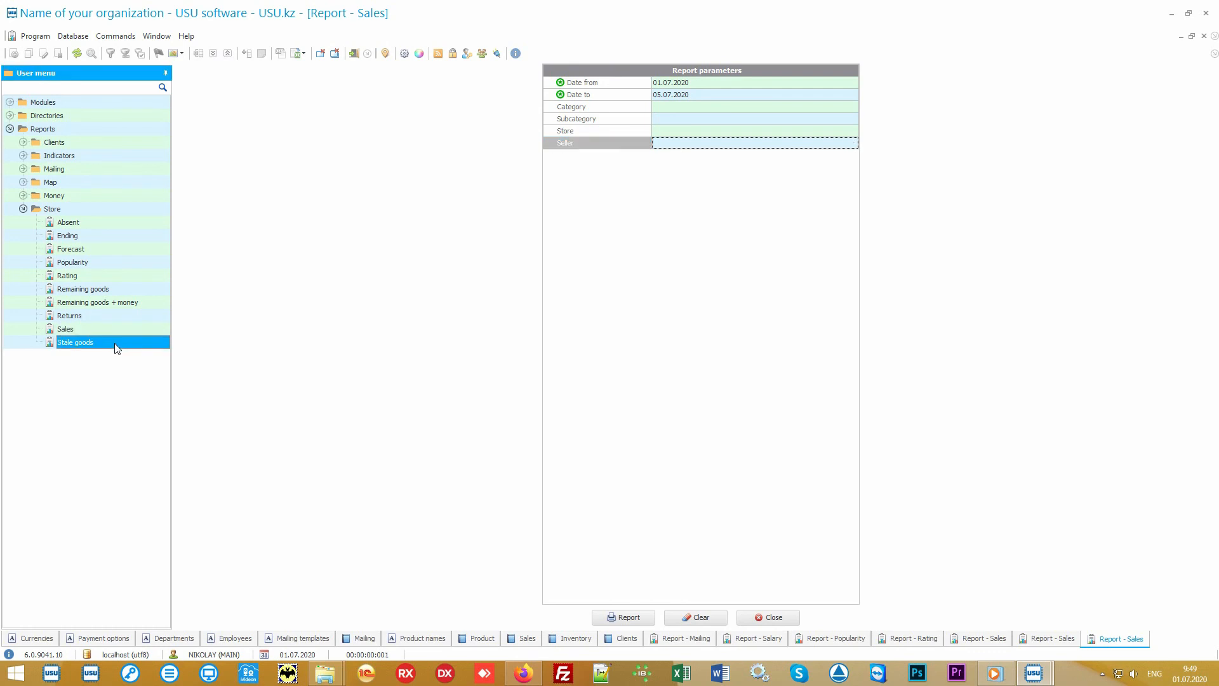
double_click(115, 344)
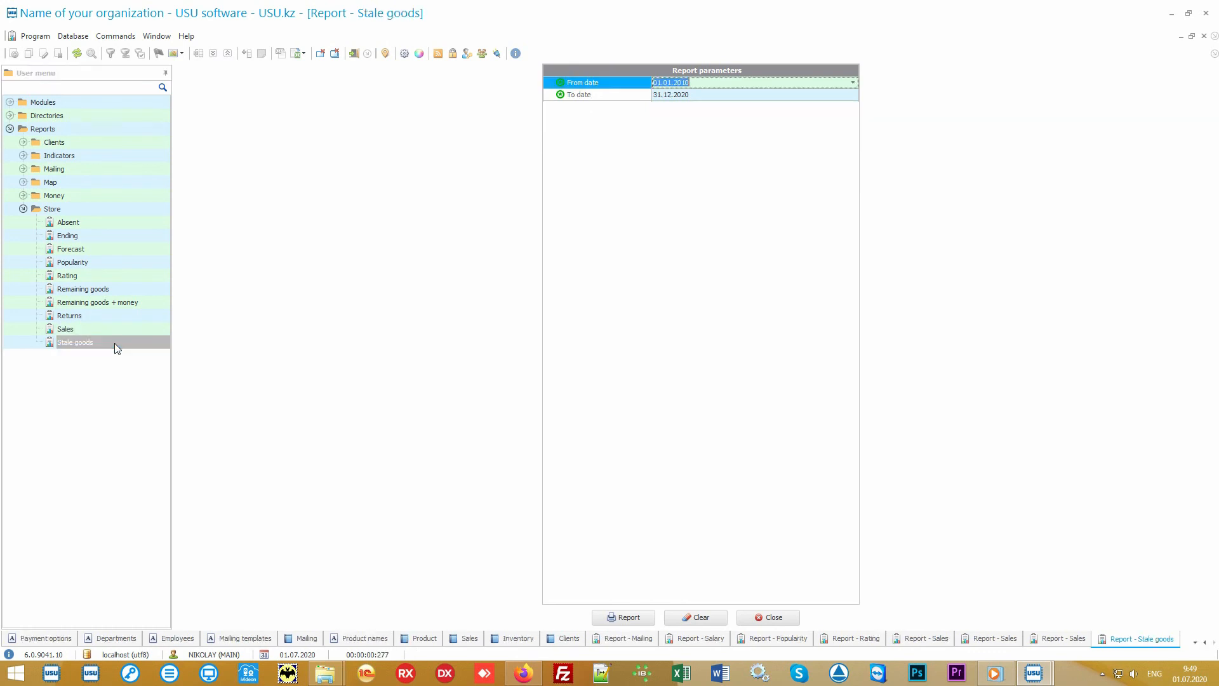
left_click(622, 618)
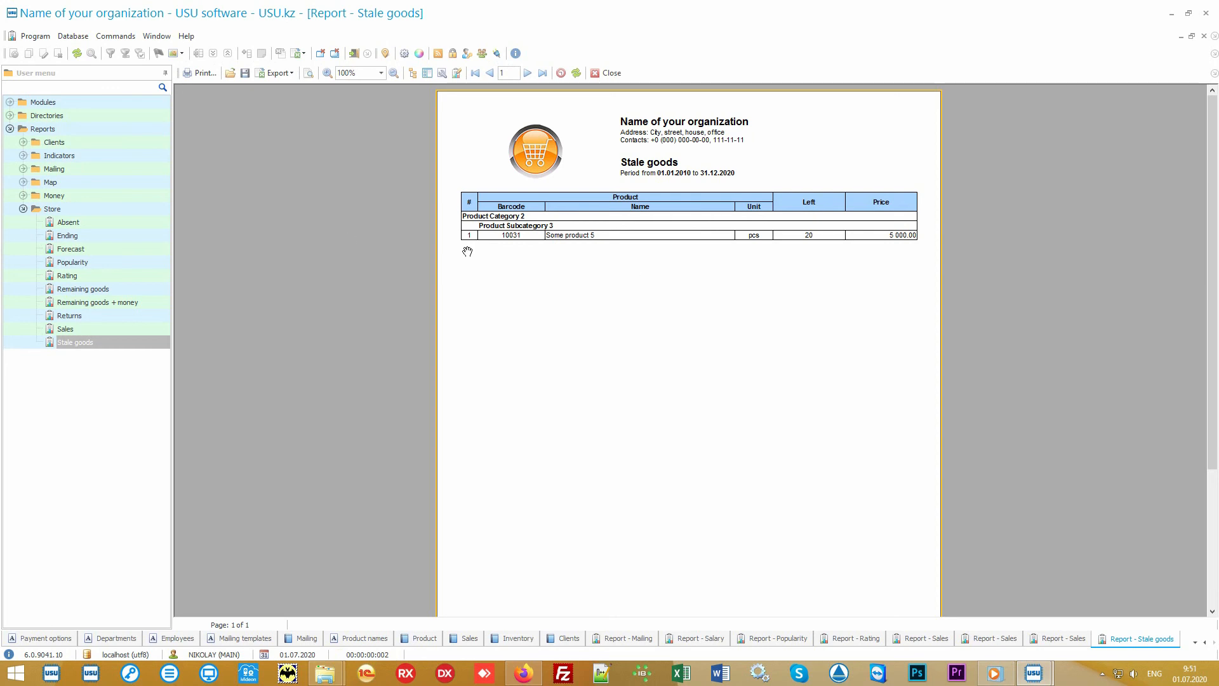
Step: Generate the Absent and Returns store reports for their default periods
left_click(83, 222)
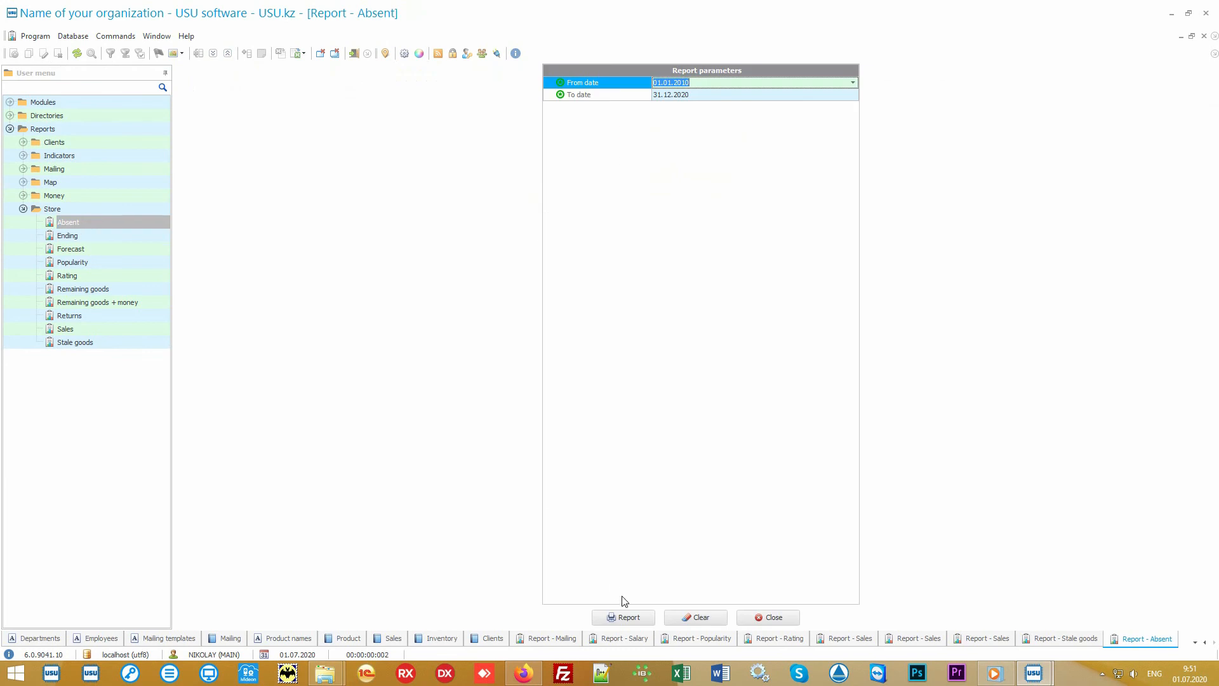
left_click(640, 617)
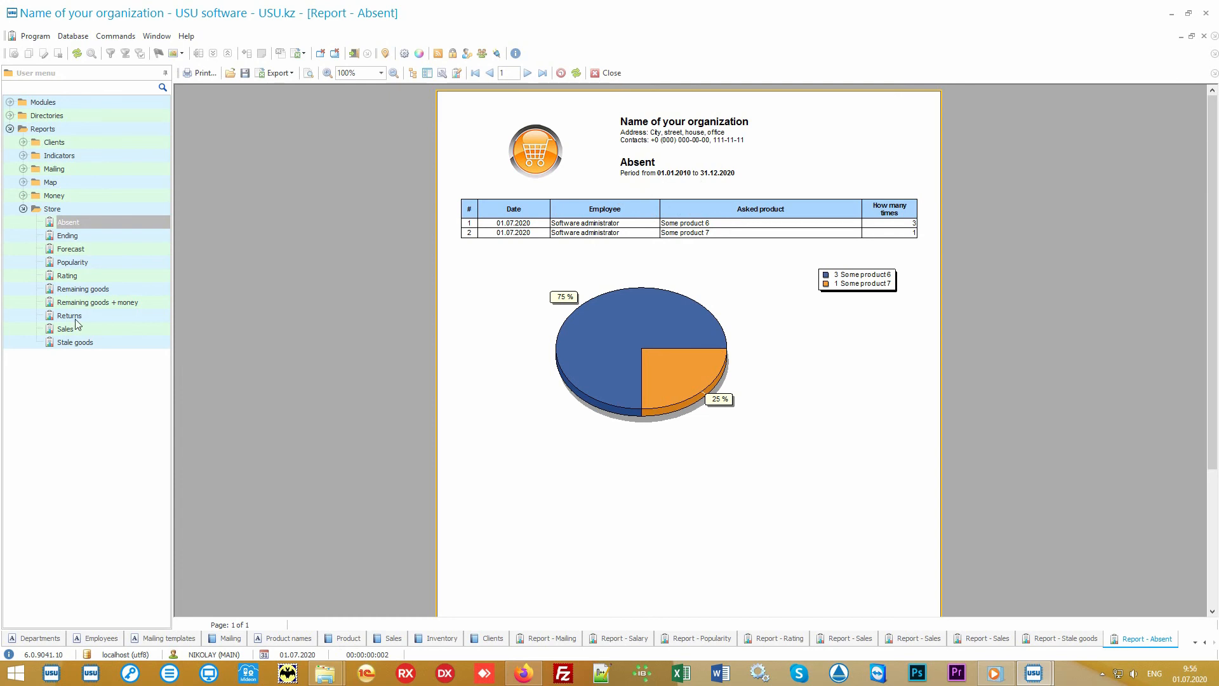
left_click(76, 316)
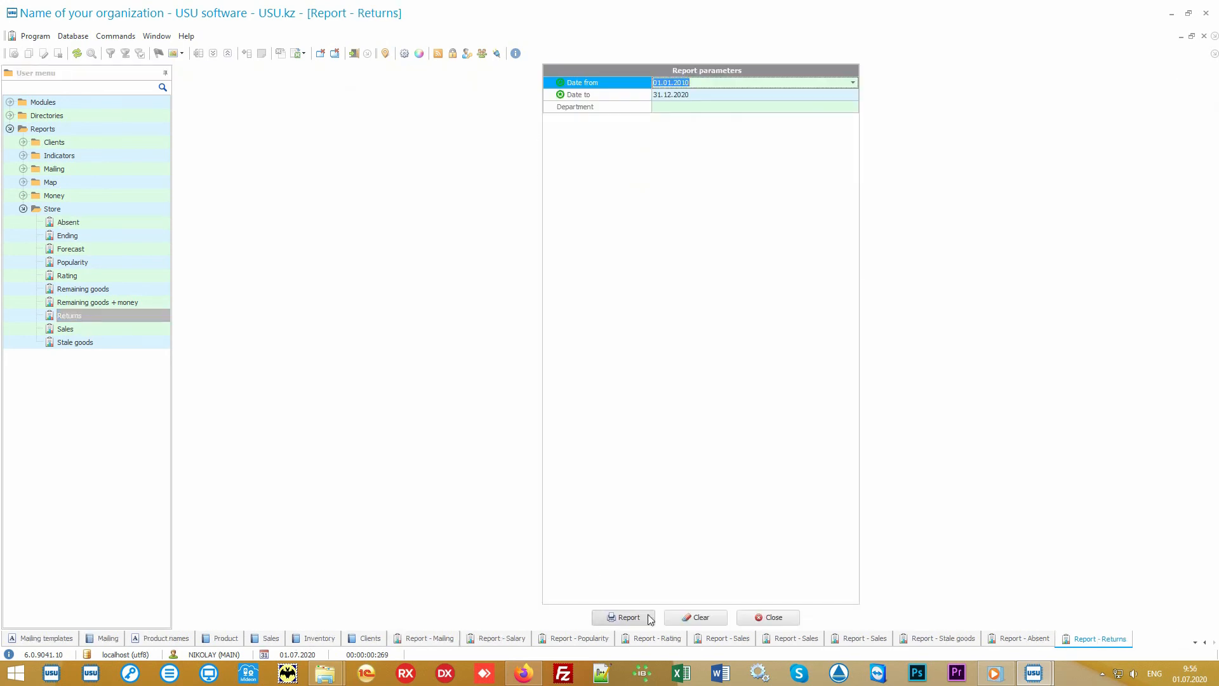
left_click(622, 617)
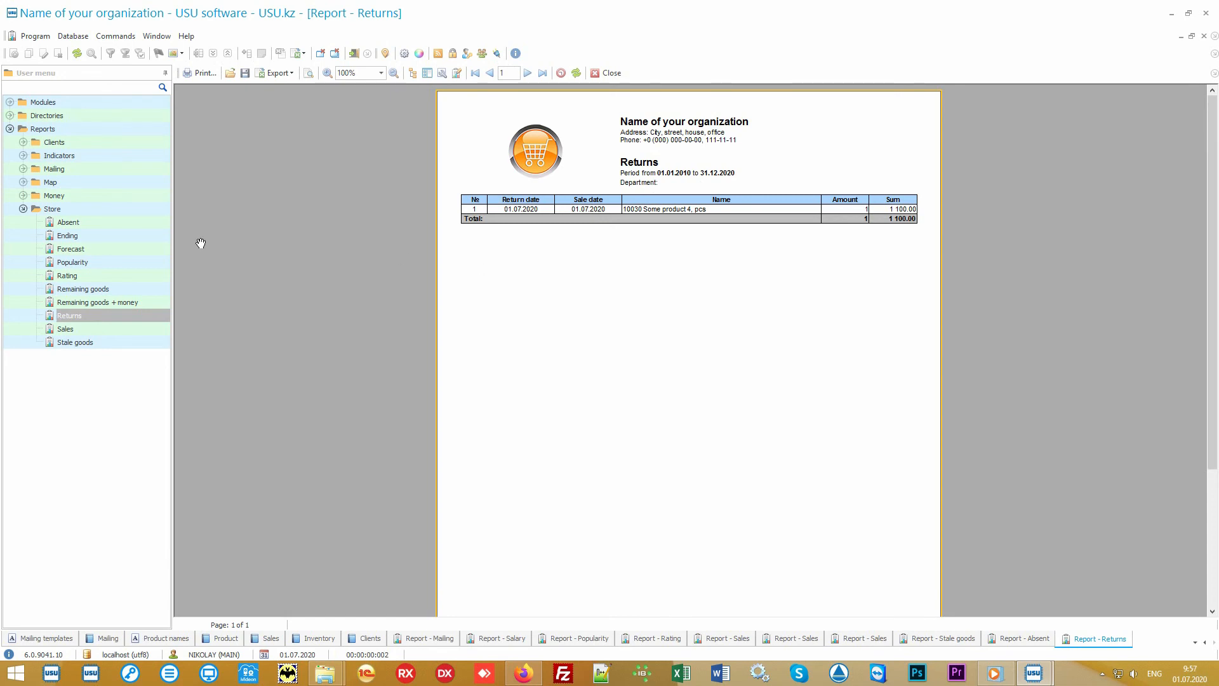
Step: Generate the Forecast report and open the Ending report
left_click(100, 250)
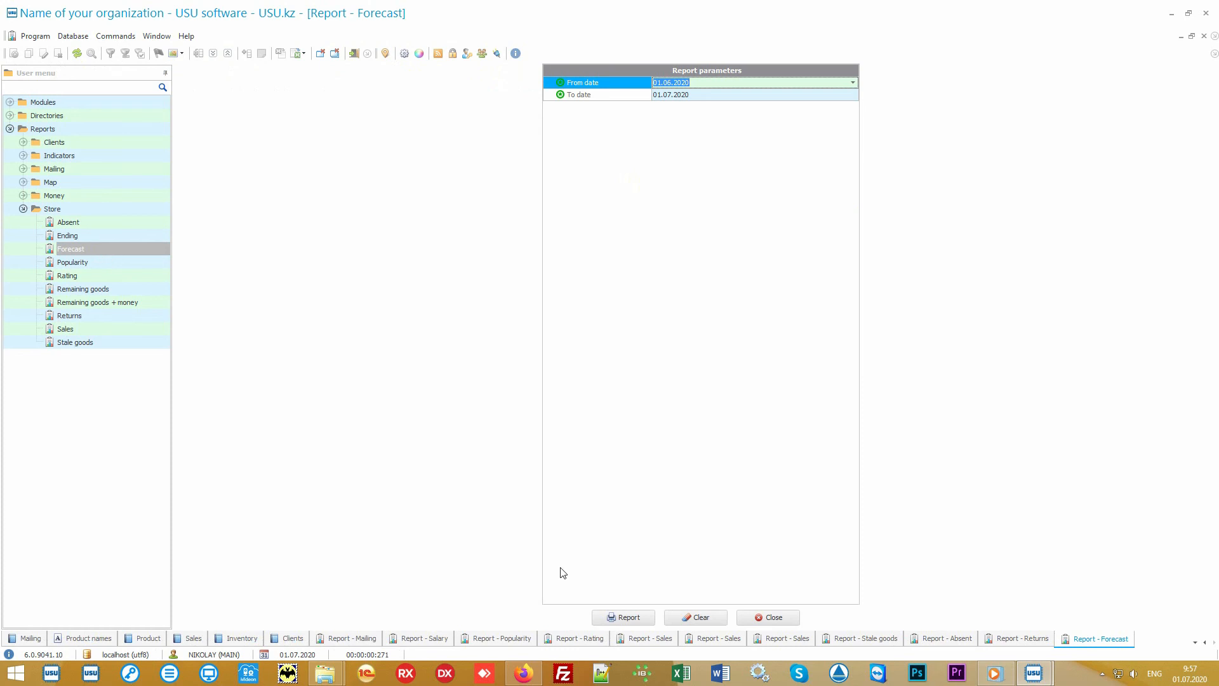
left_click(629, 617)
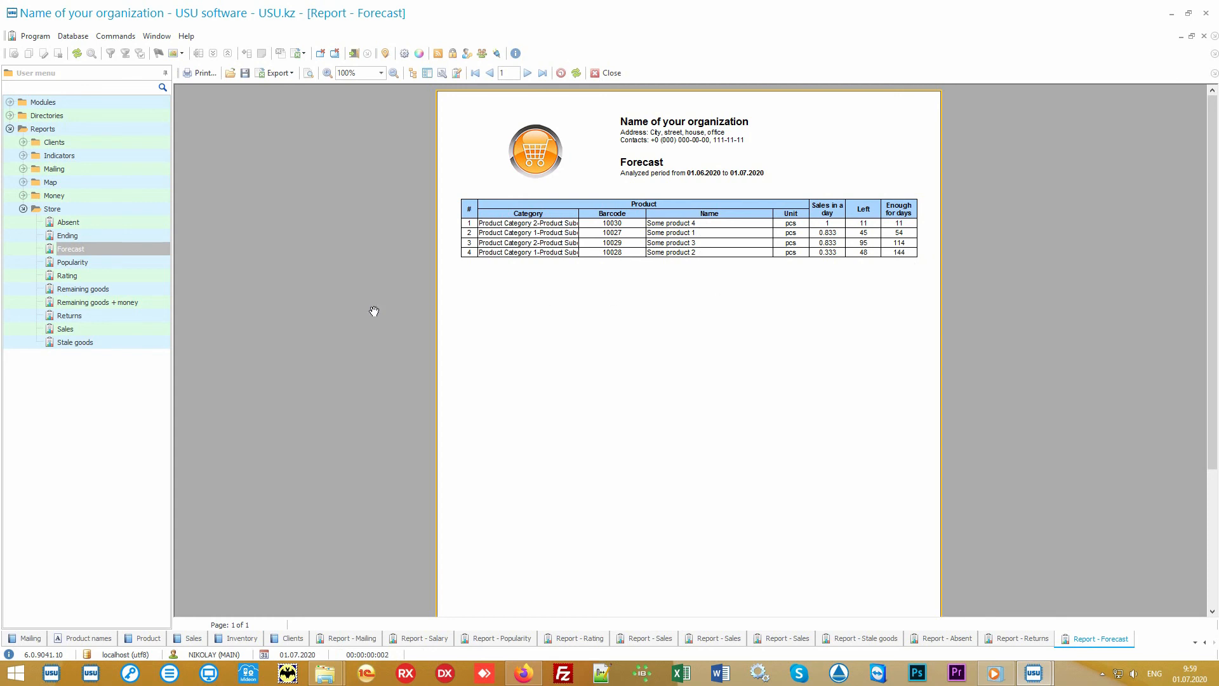
left_click(136, 234)
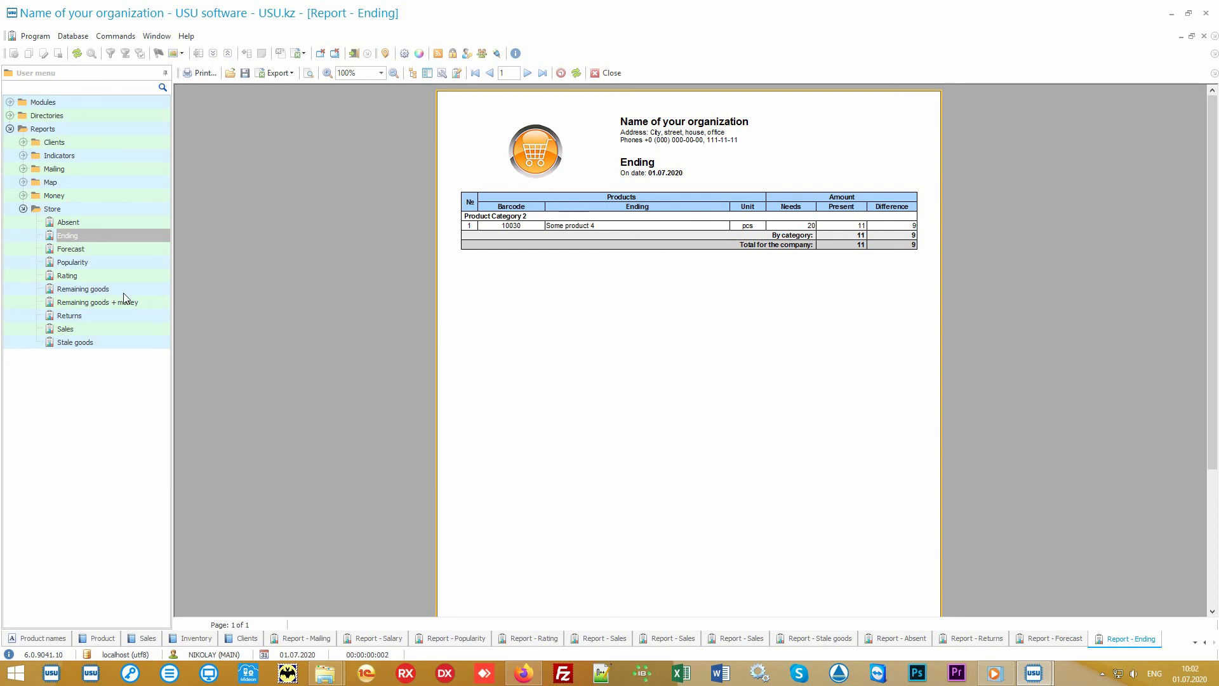
Step: Generate the Remaining goods report and expand the Money reports group
double_click(123, 290)
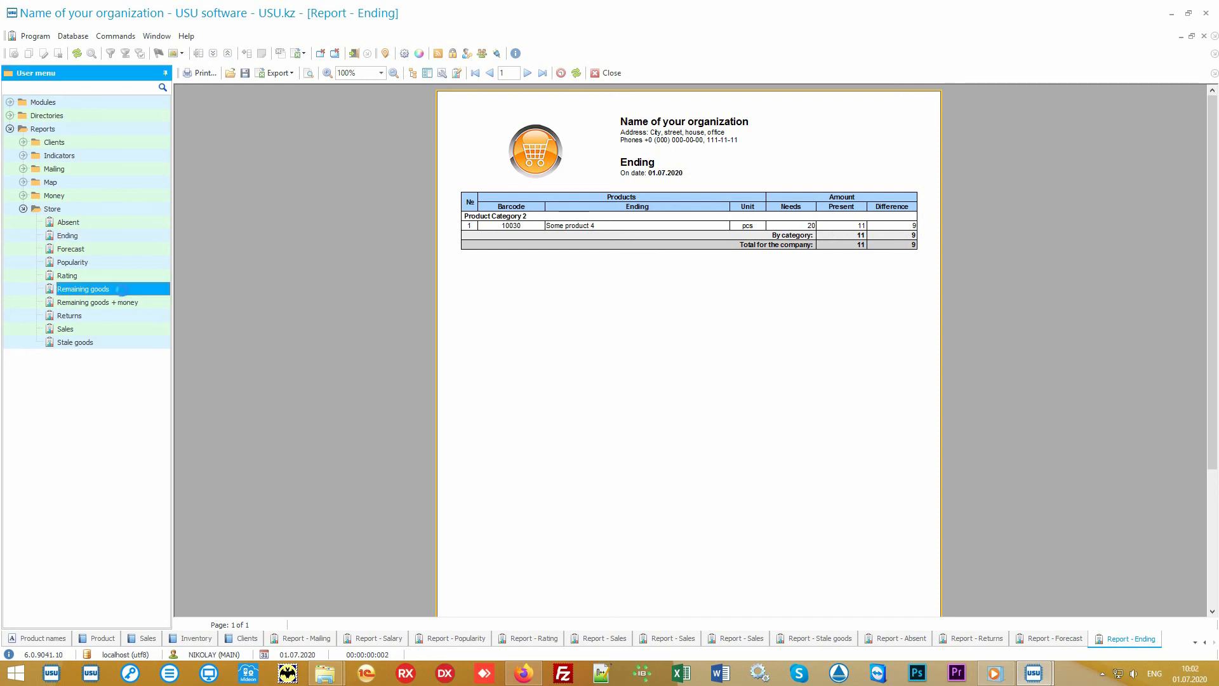
left_click(635, 617)
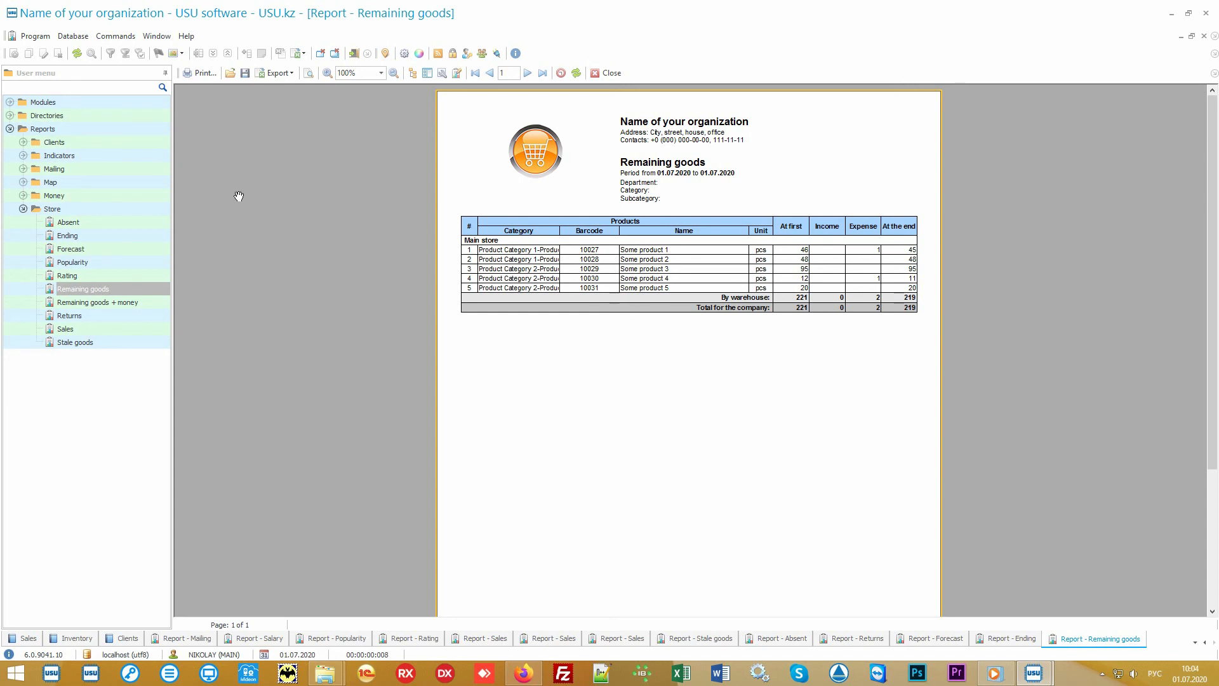
double_click(120, 196)
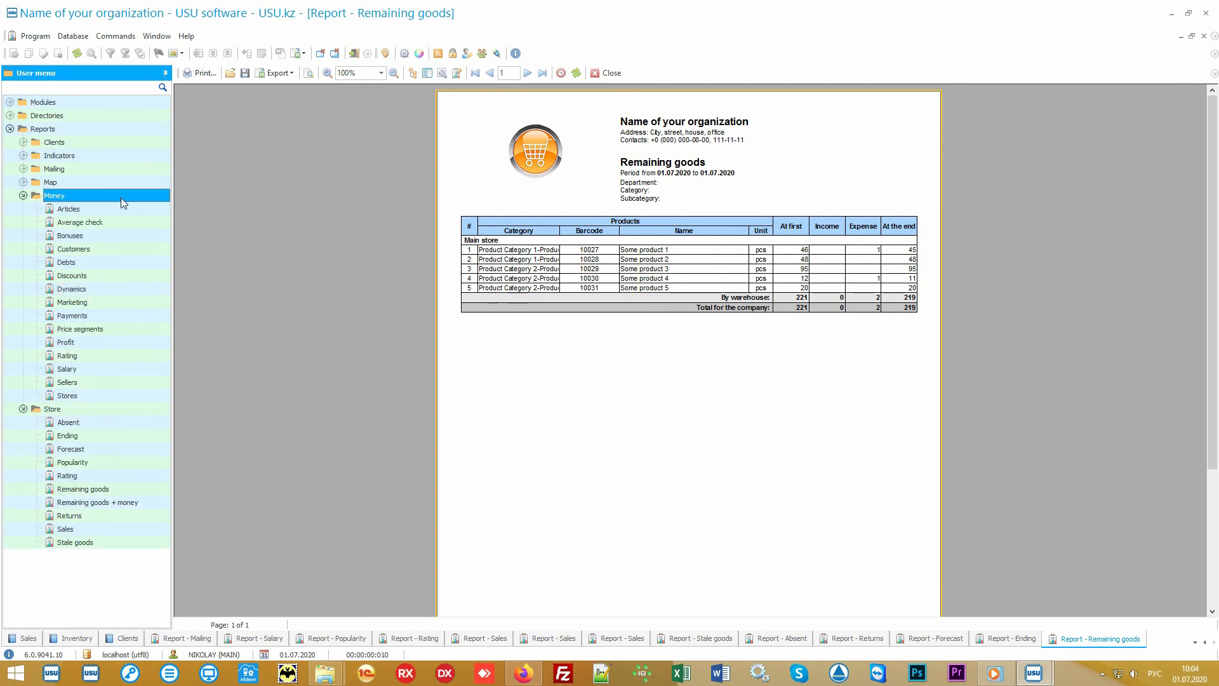
Step: Collapse the Store reports group and open the Financial items directory under the Money directories
left_click(44, 411)
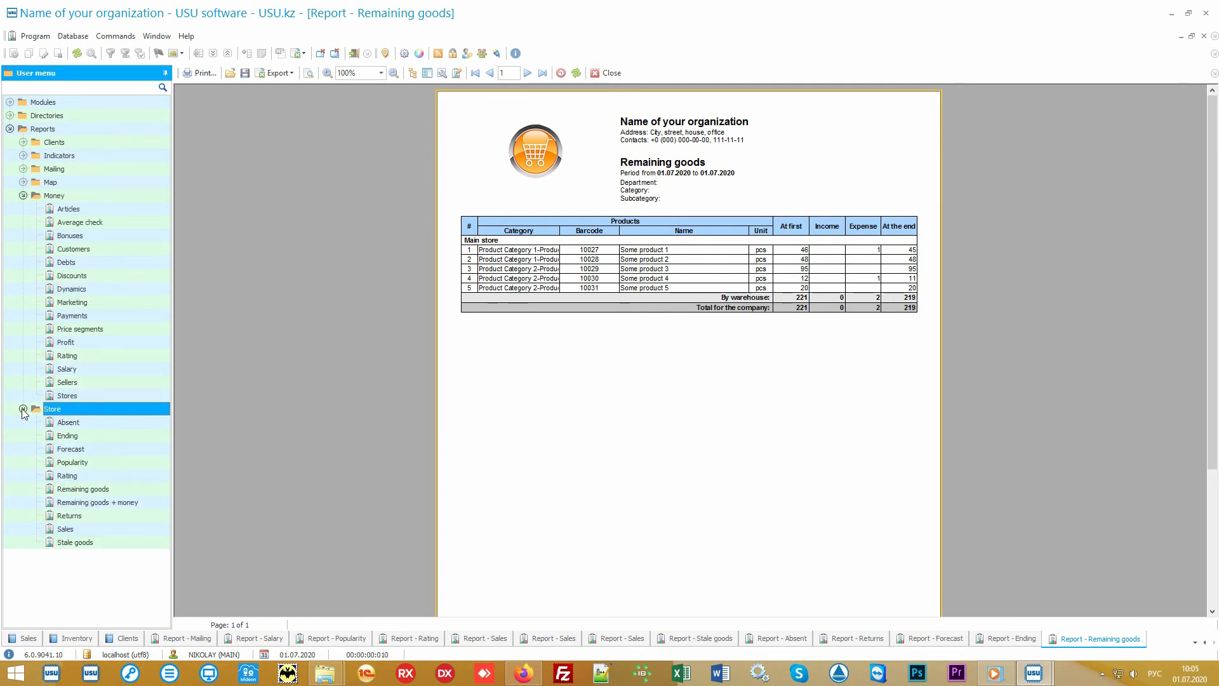
left_click(23, 409)
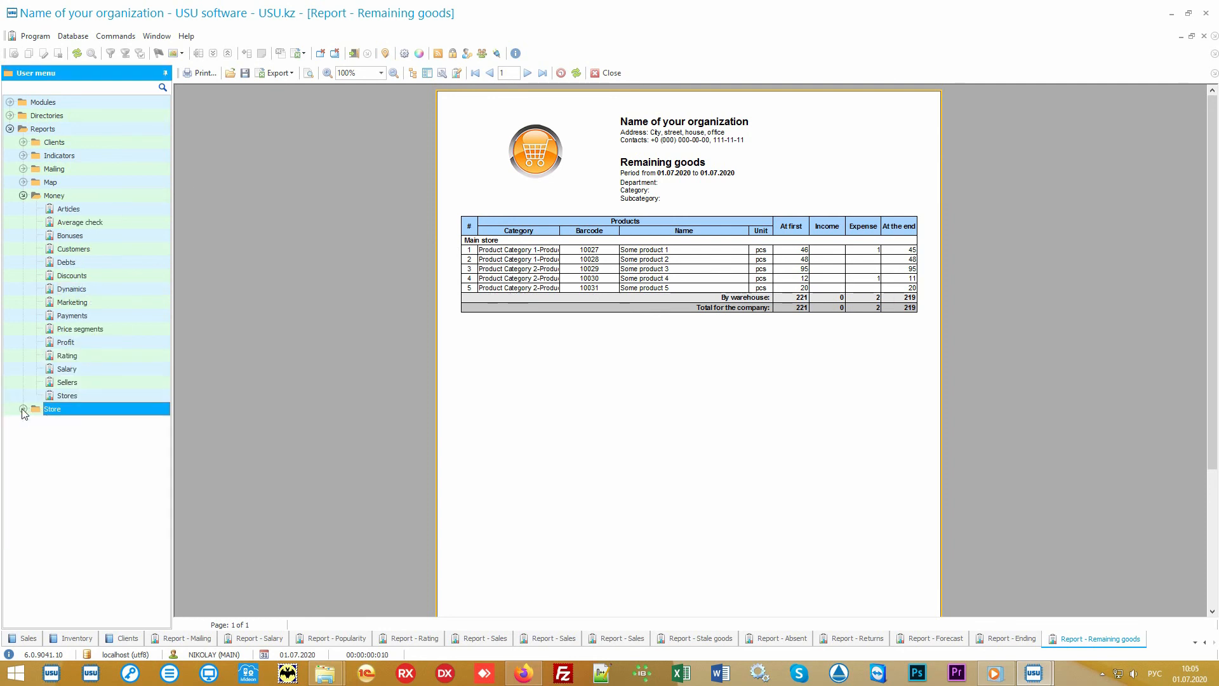
left_click(96, 198)
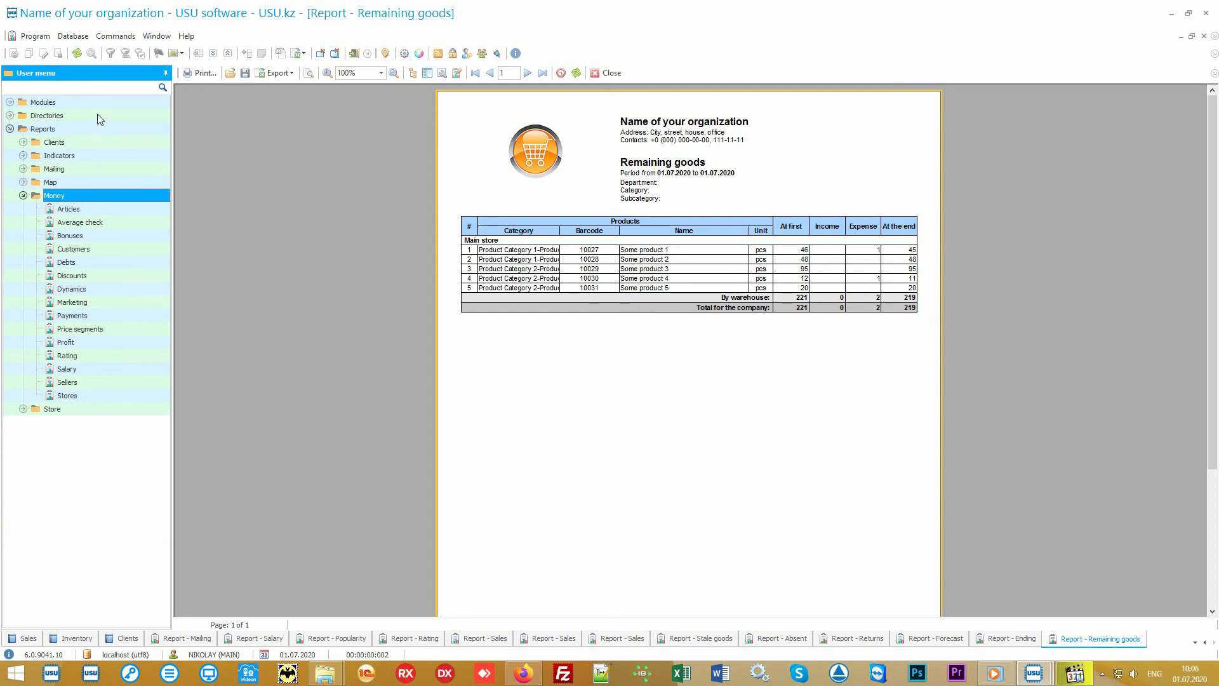
double_click(97, 113)
double_click(86, 168)
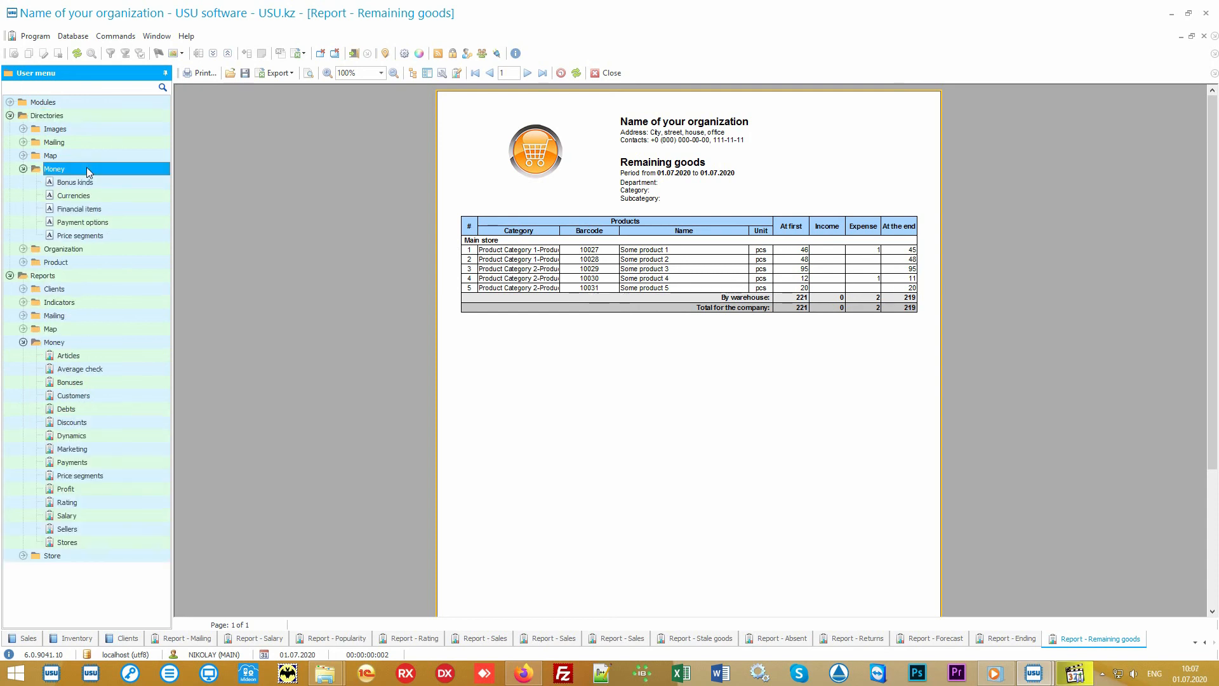
double_click(118, 208)
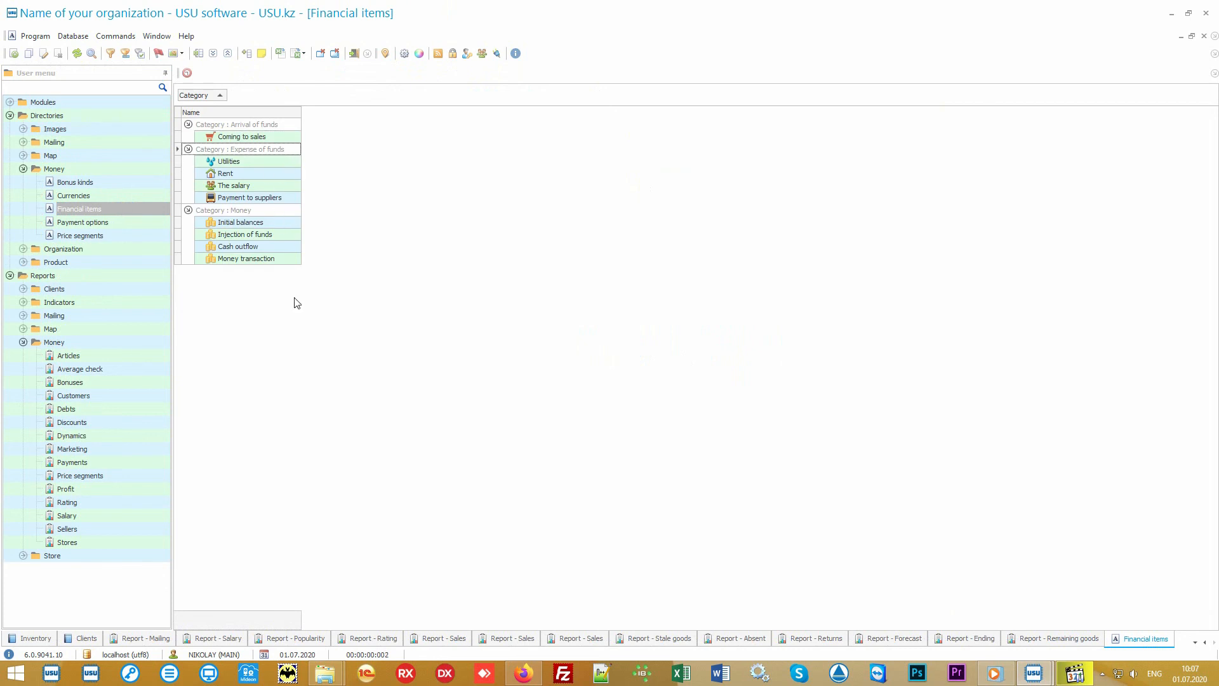
Step: Generate the Articles and Average check money reports for their default periods
double_click(68, 356)
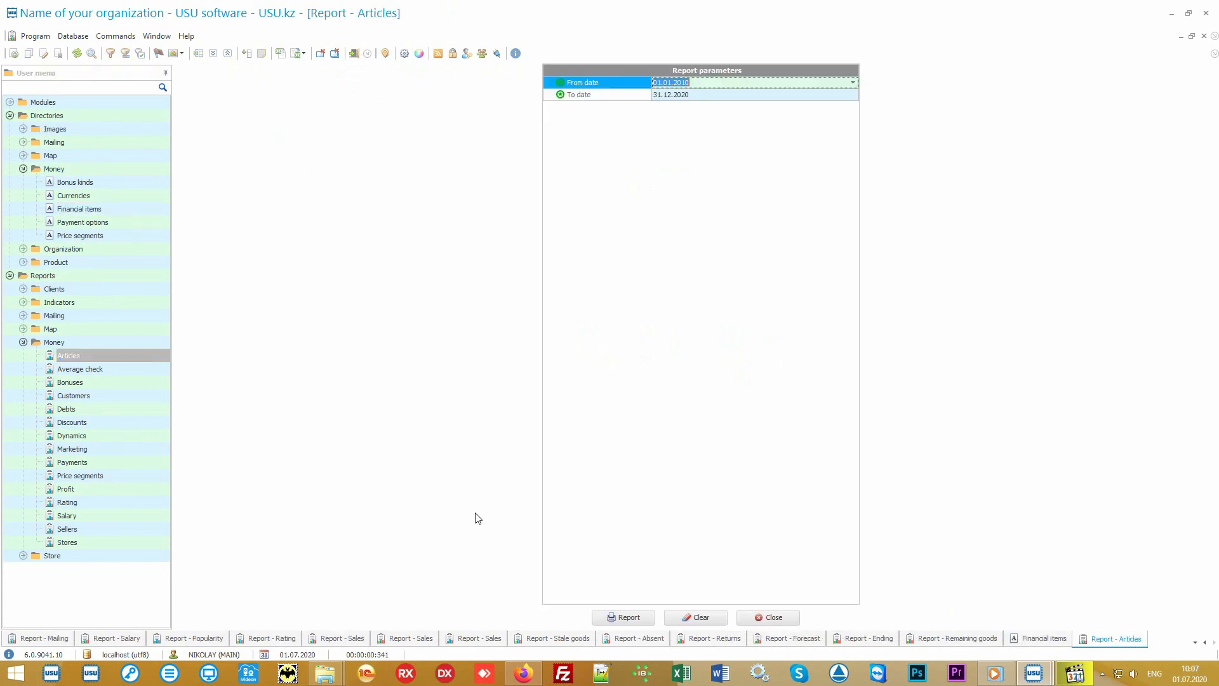
left_click(614, 617)
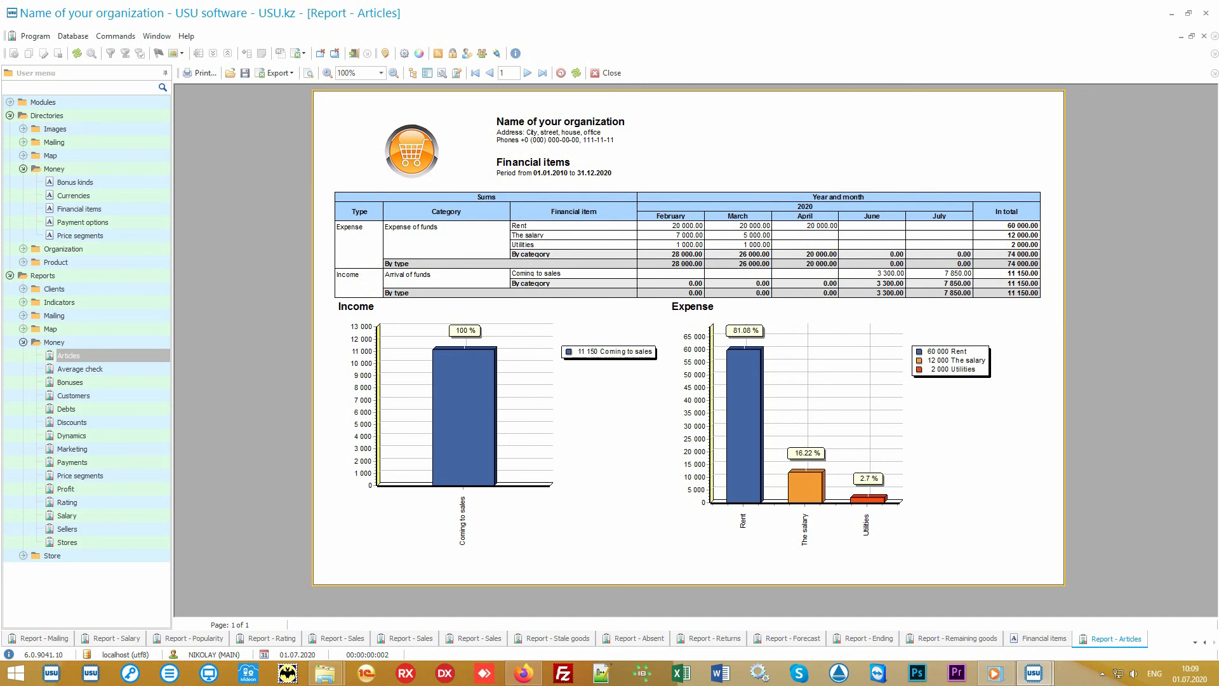
left_click(111, 369)
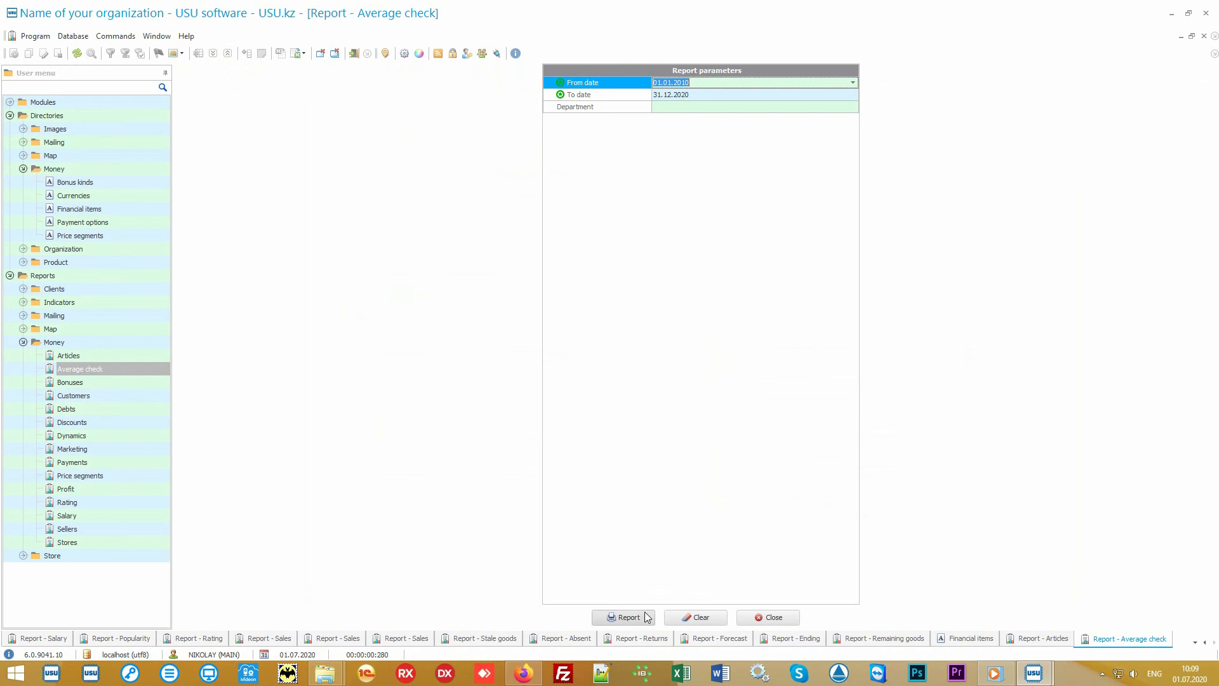
left_click(647, 617)
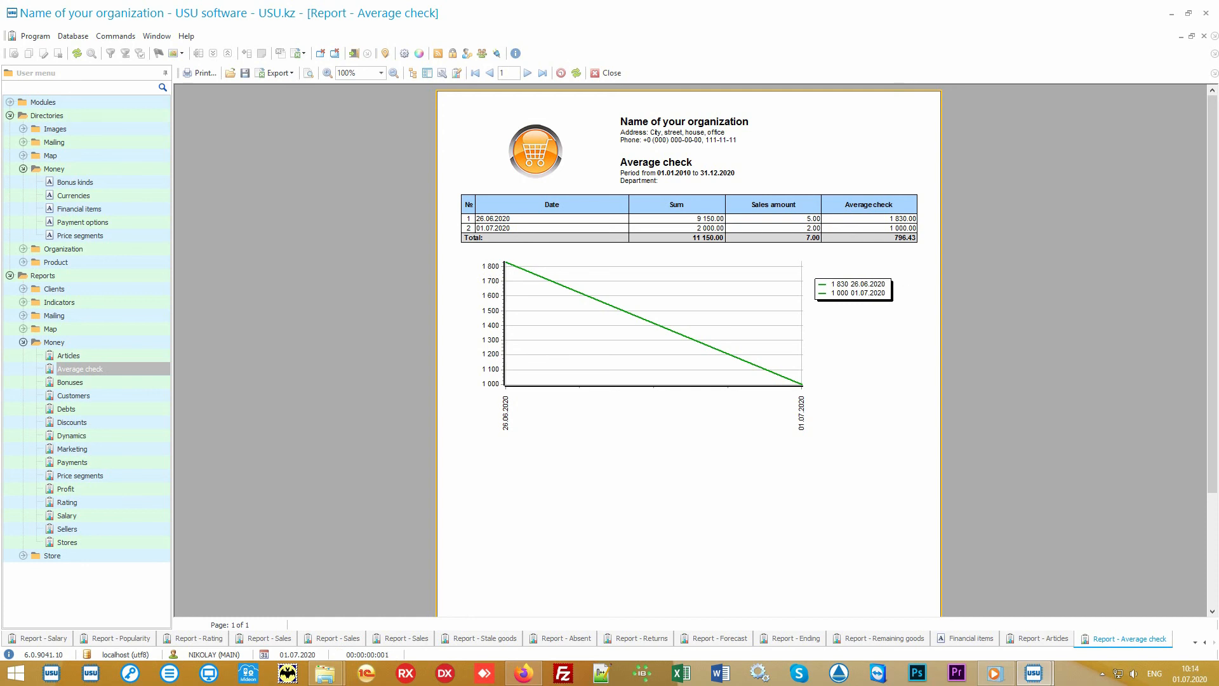
Step: Generate the Price segments and Rating money reports for their default periods
left_click(131, 475)
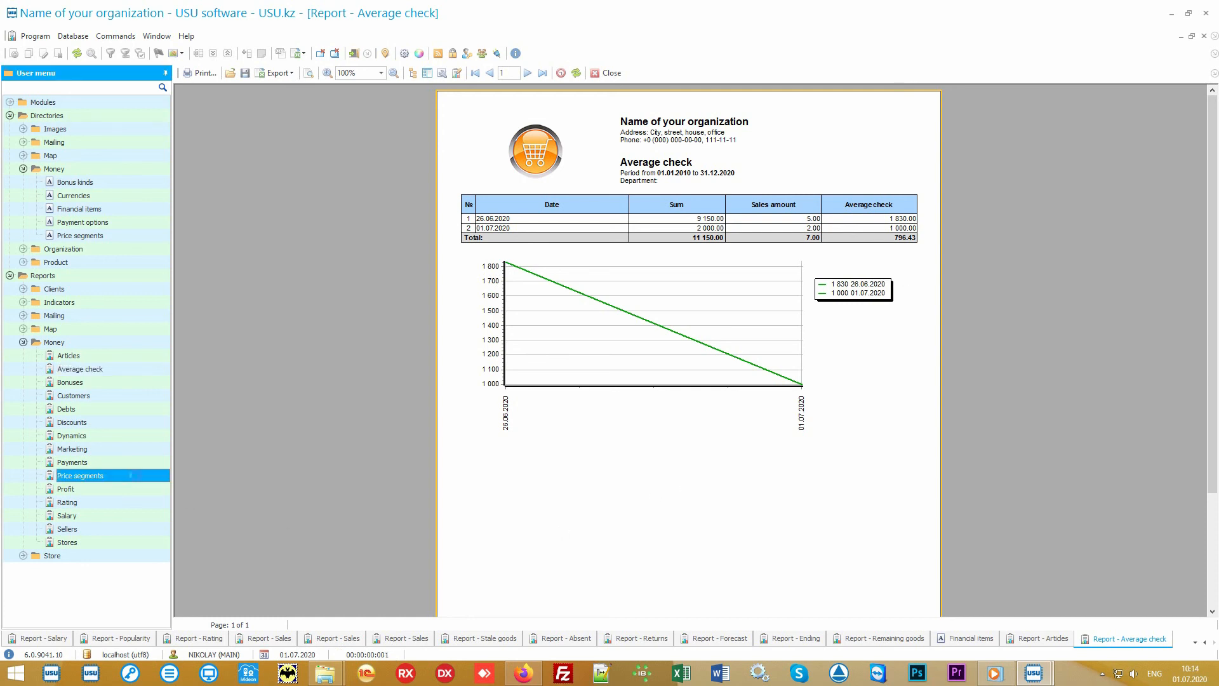
left_click(624, 613)
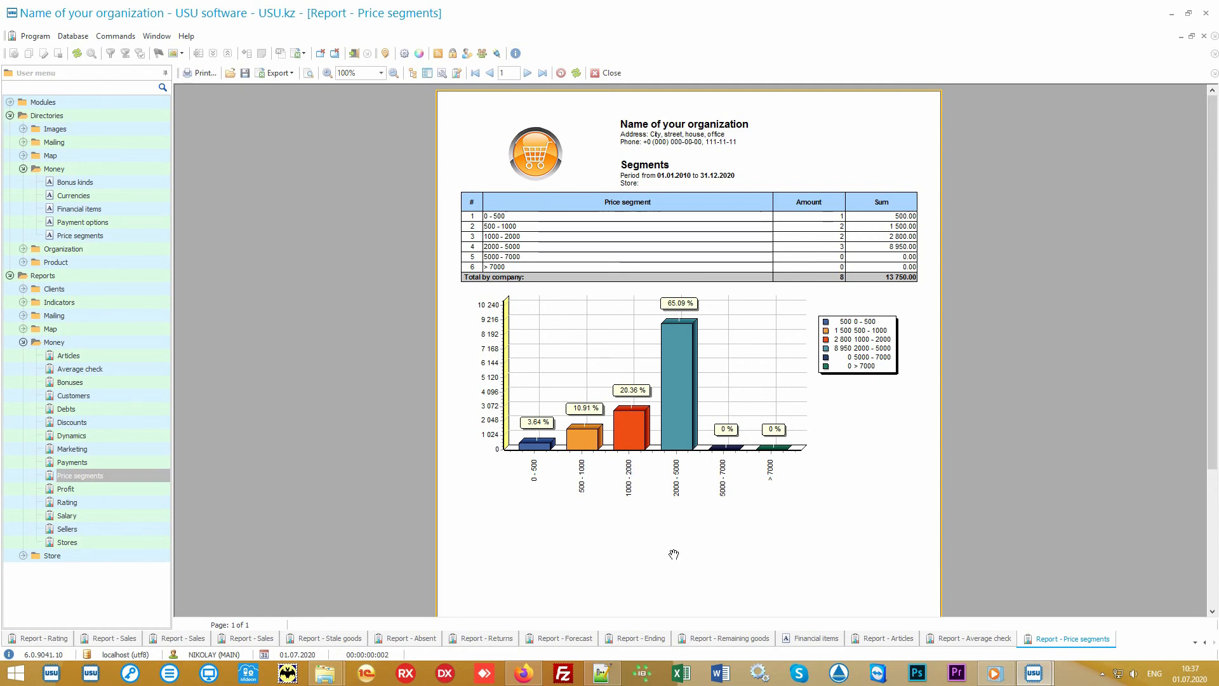
left_click(113, 504)
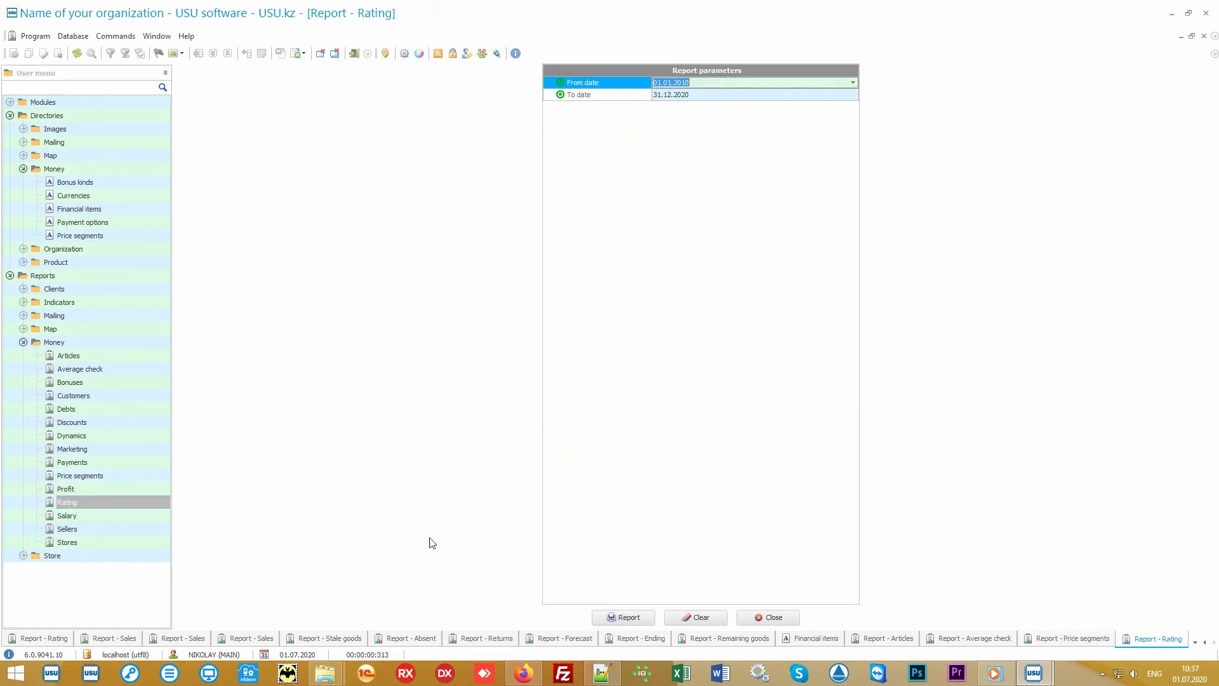
left_click(623, 621)
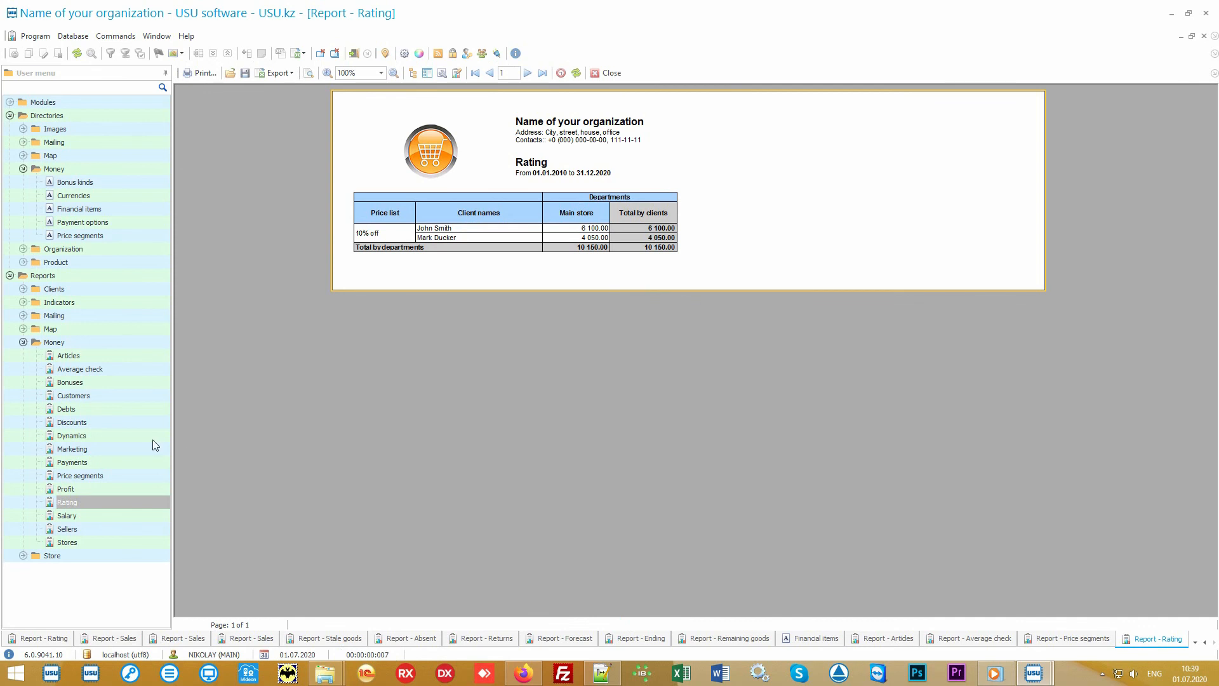
Step: Generate the Marketing and Stores money reports for their default periods
double_click(120, 448)
left_click(620, 618)
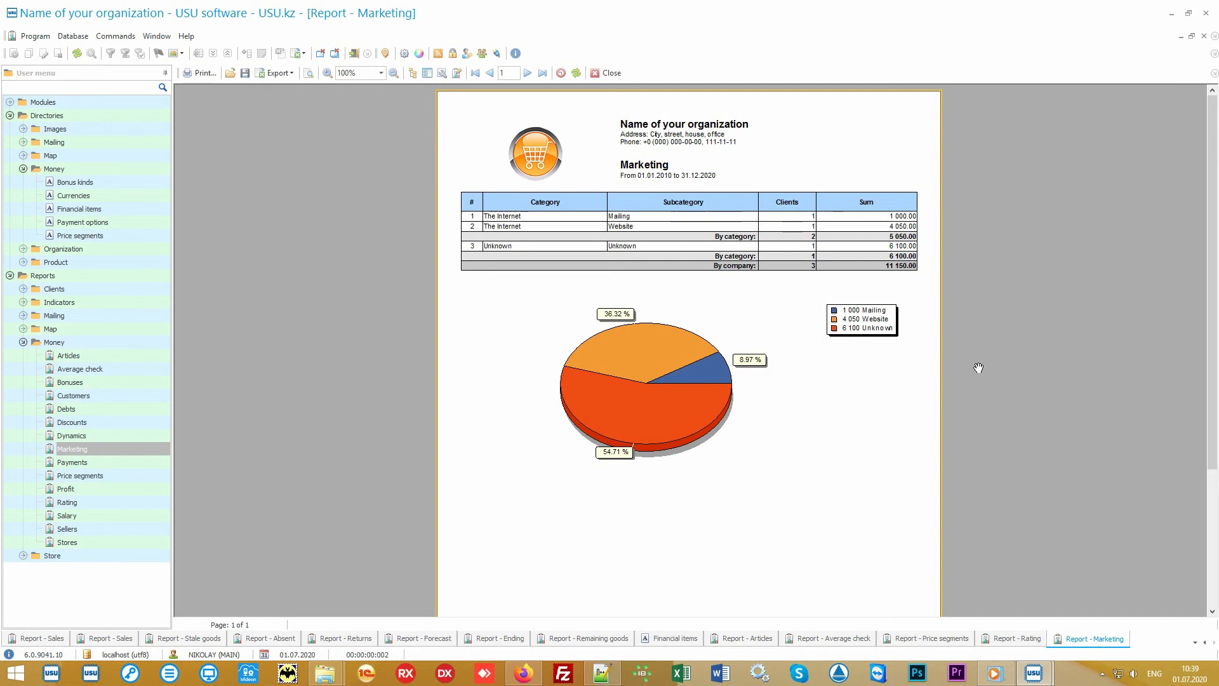
double_click(124, 538)
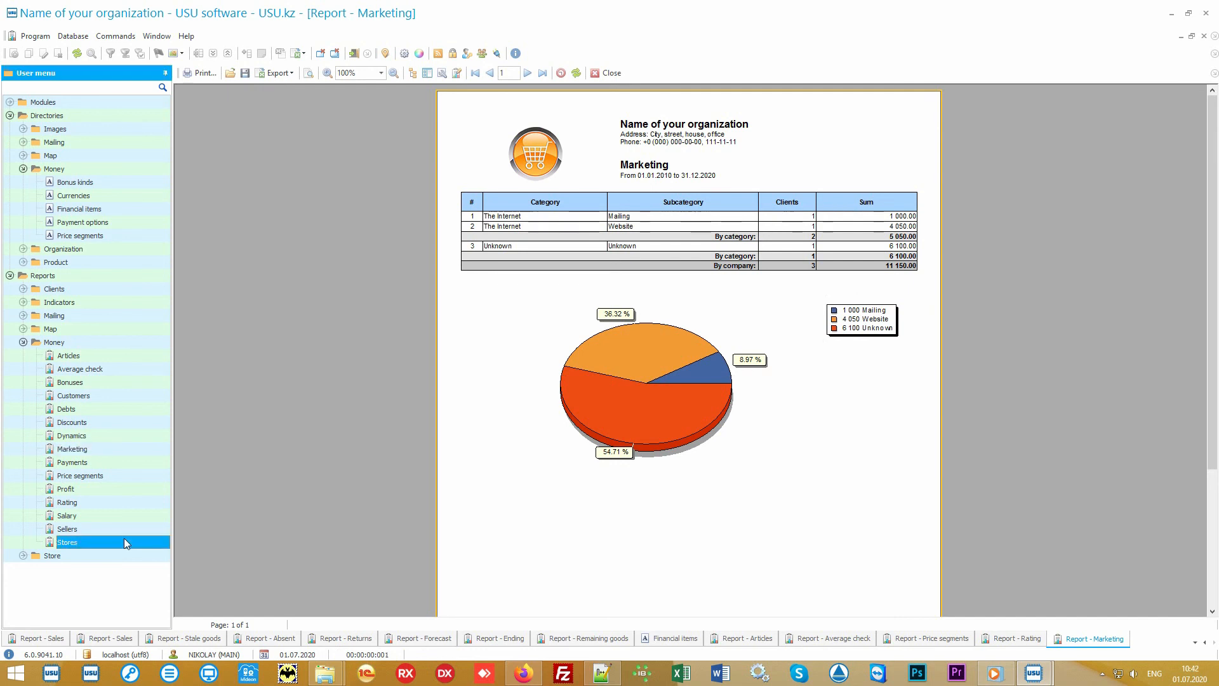
left_click(626, 617)
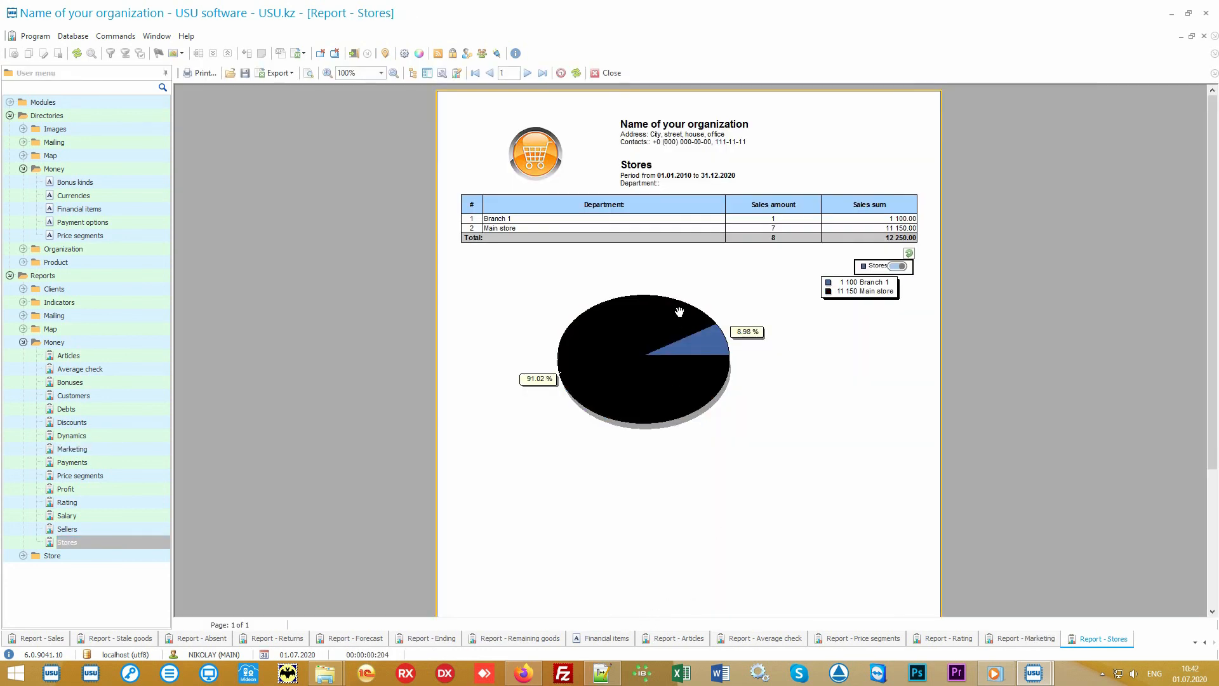
Step: Generate the Sellers and Salary money reports for their default periods
double_click(114, 530)
left_click(621, 616)
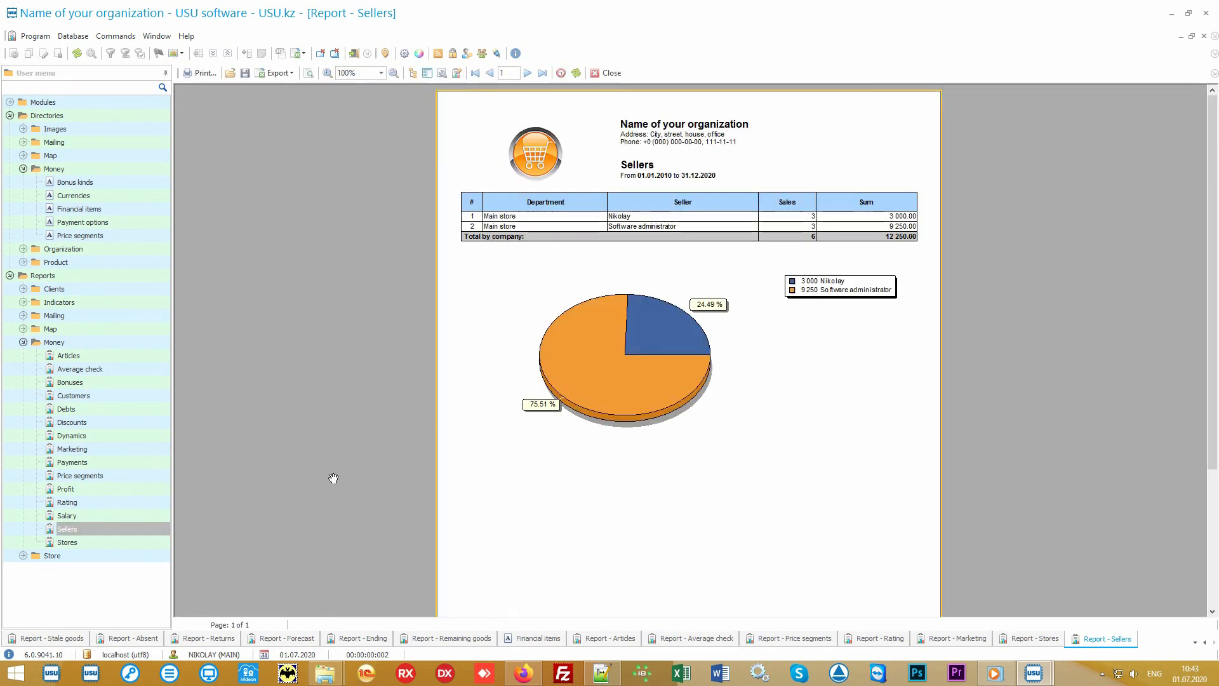
double_click(108, 515)
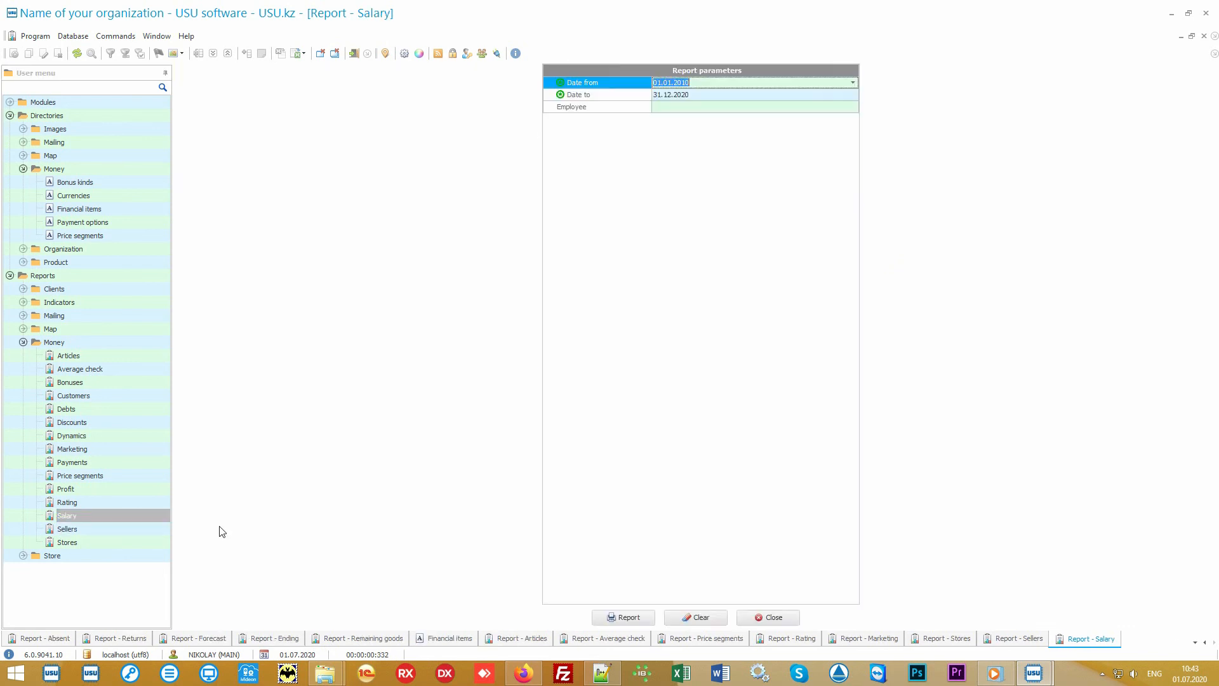
left_click(621, 618)
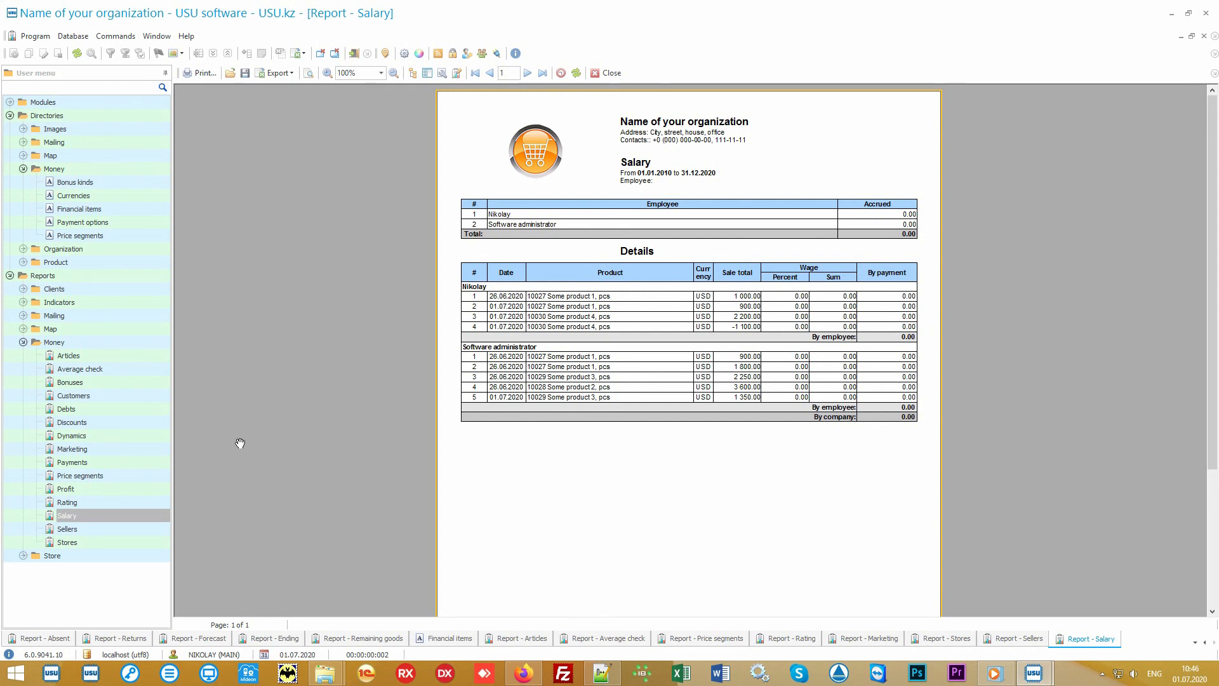
Step: Generate the Discounts report and switch to the Audit window
left_click(139, 420)
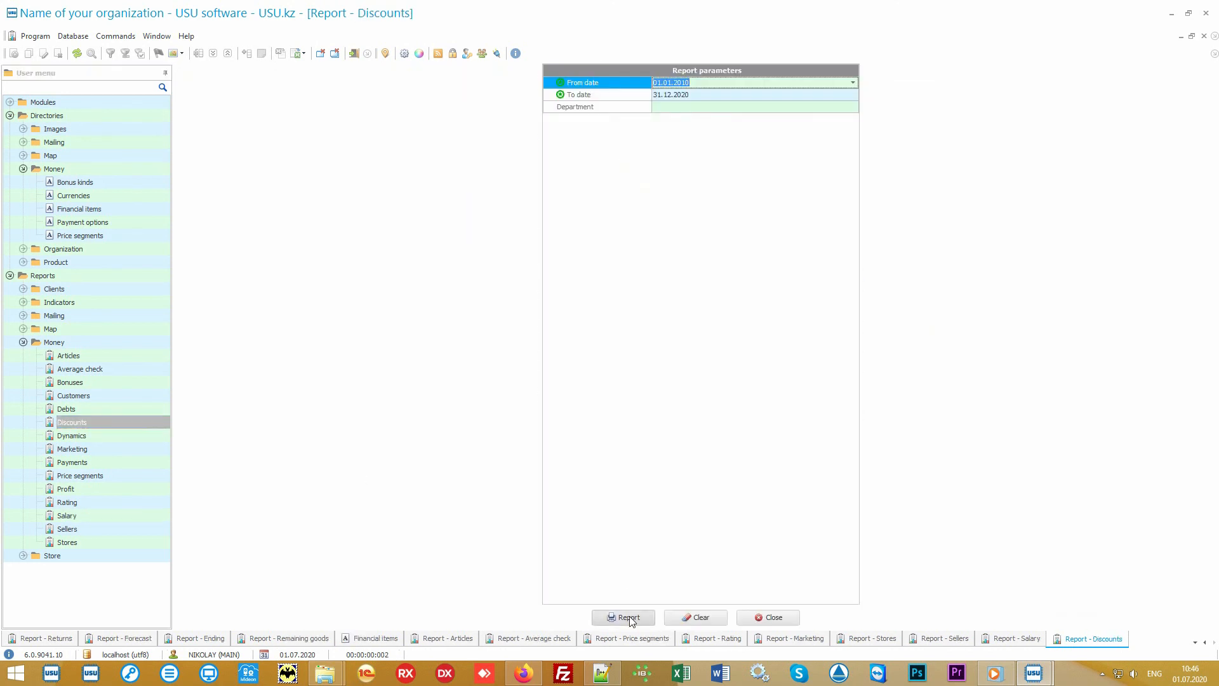
left_click(629, 616)
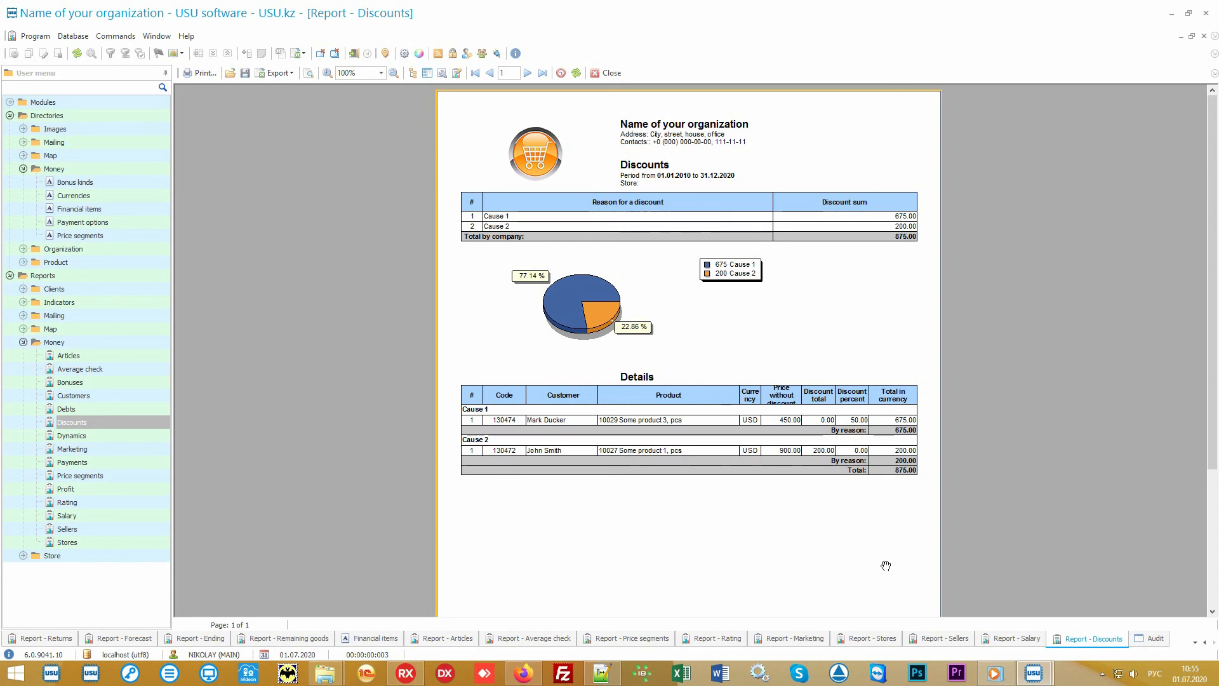
left_click(1154, 640)
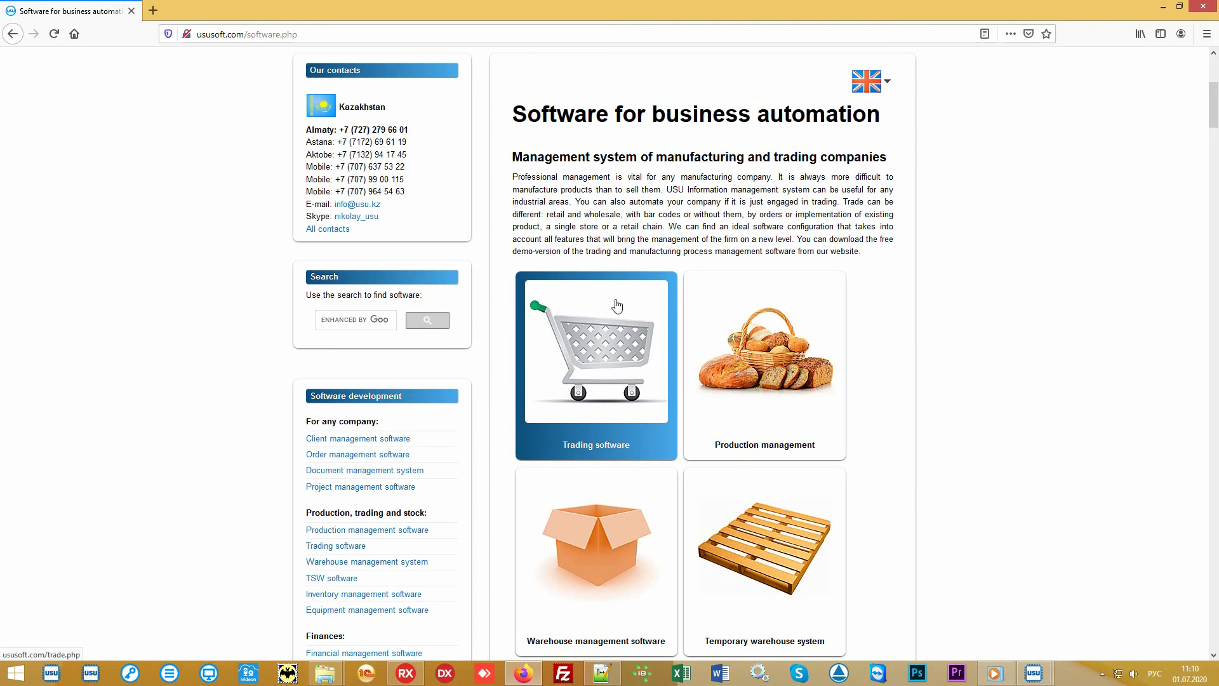
Step: In the browser, open the ususoft.com Price page and switch the currency to US dollar - USD
scroll(616, 305, "up", 5)
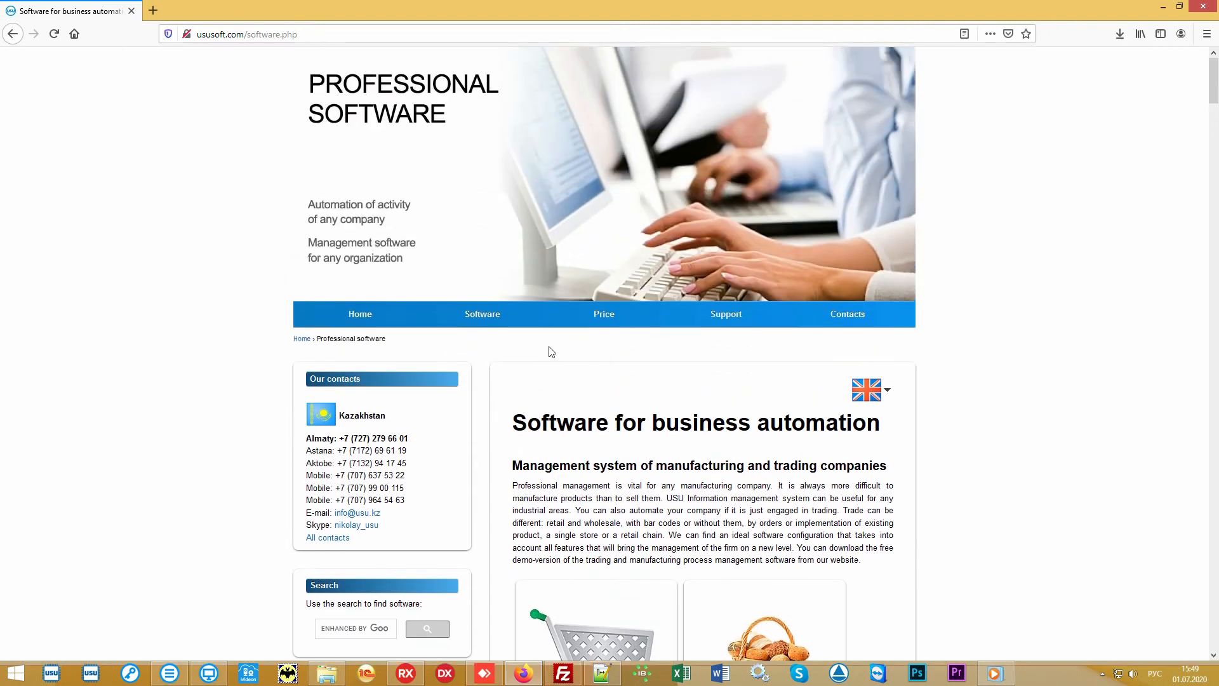
left_click(595, 324)
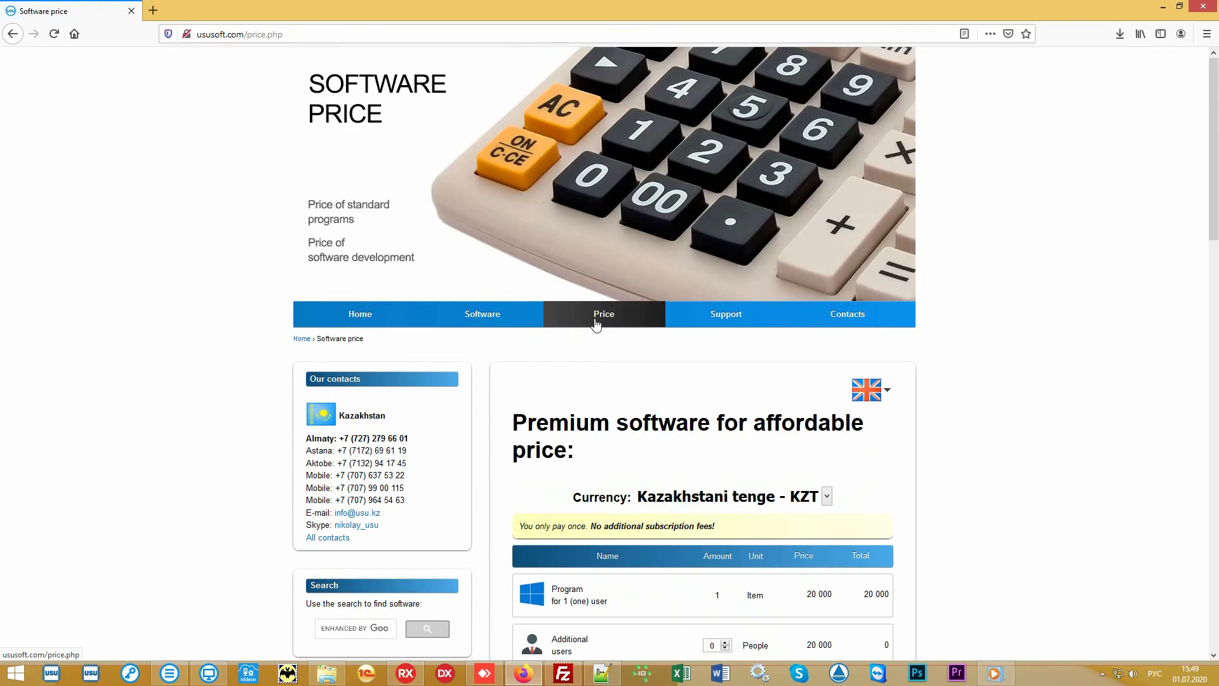
scroll(1009, 412, "down", 5)
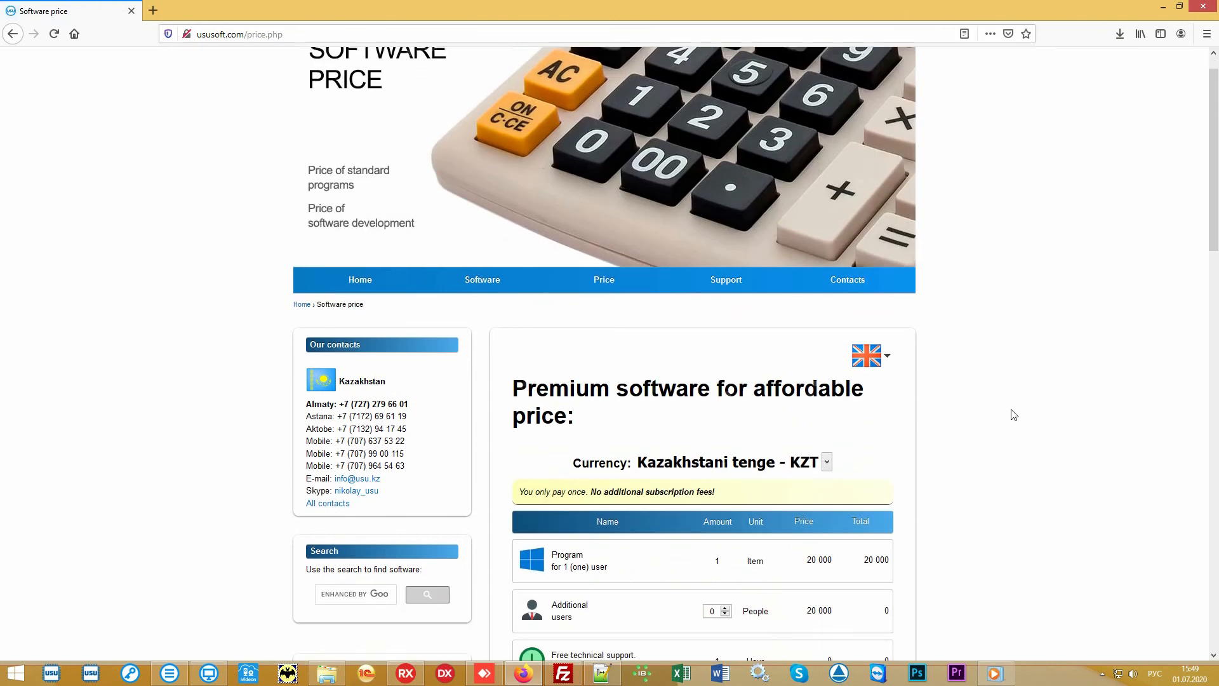
scroll(1006, 407, "down", 1)
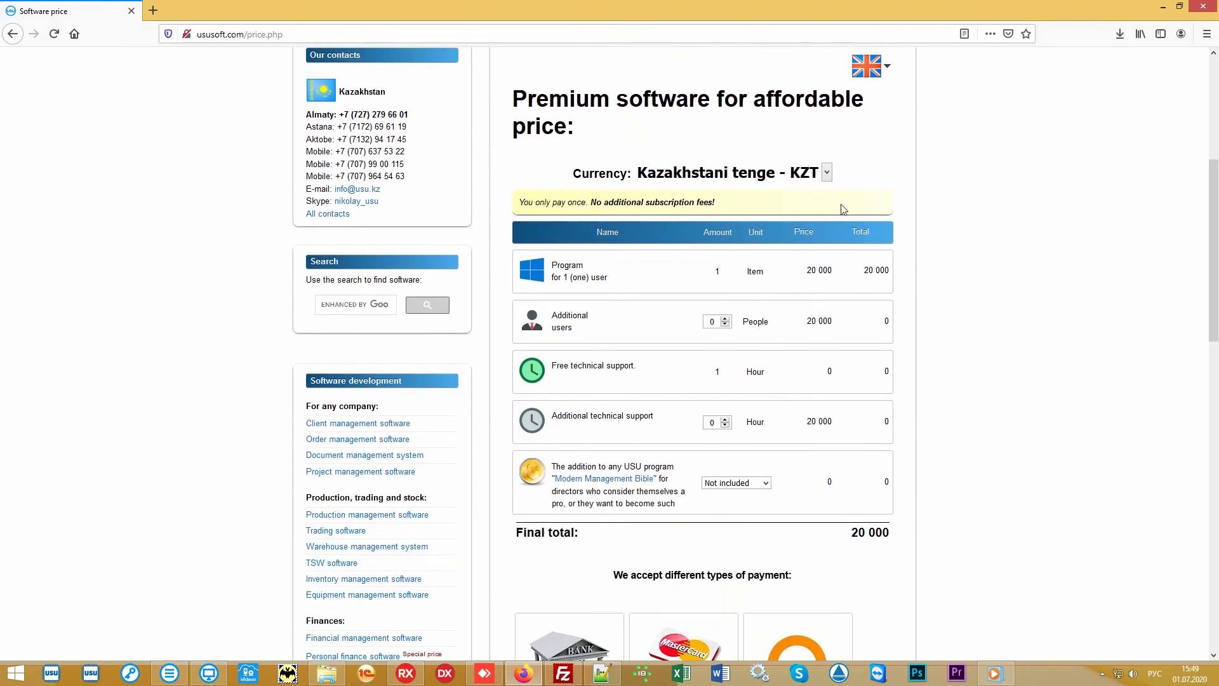
left_click(826, 172)
left_click(753, 281)
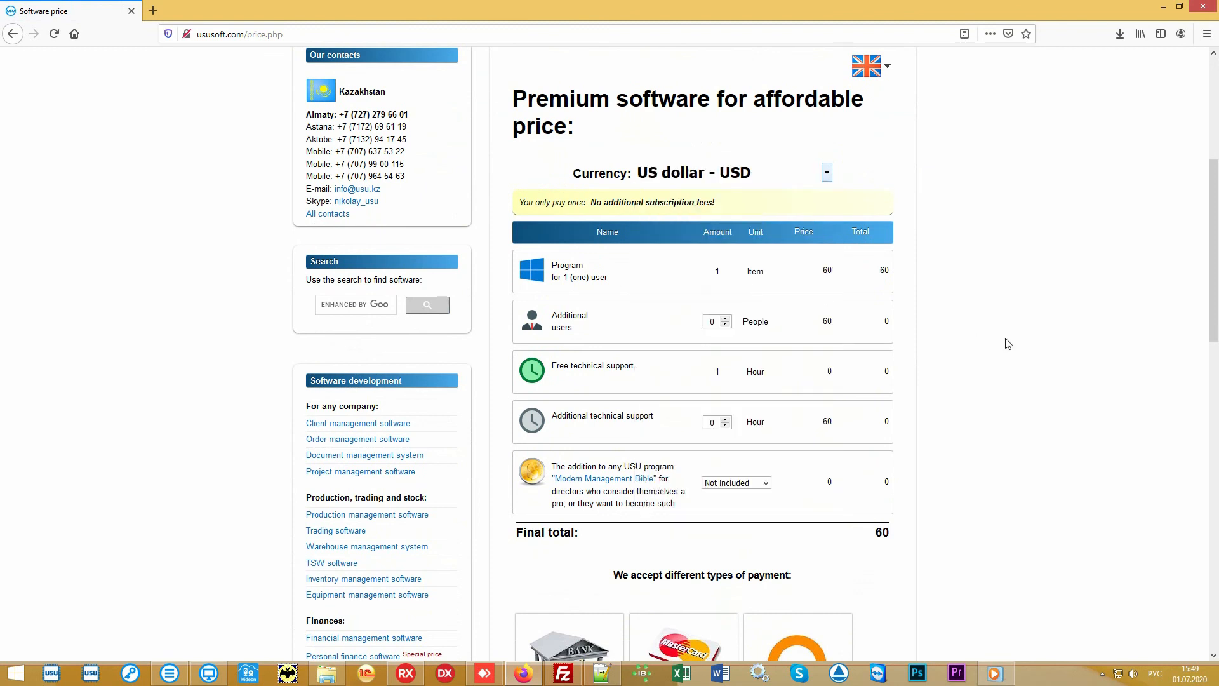
left_click_drag(868, 541, 896, 537)
left_click(847, 537)
scroll(1038, 334, "down", 2)
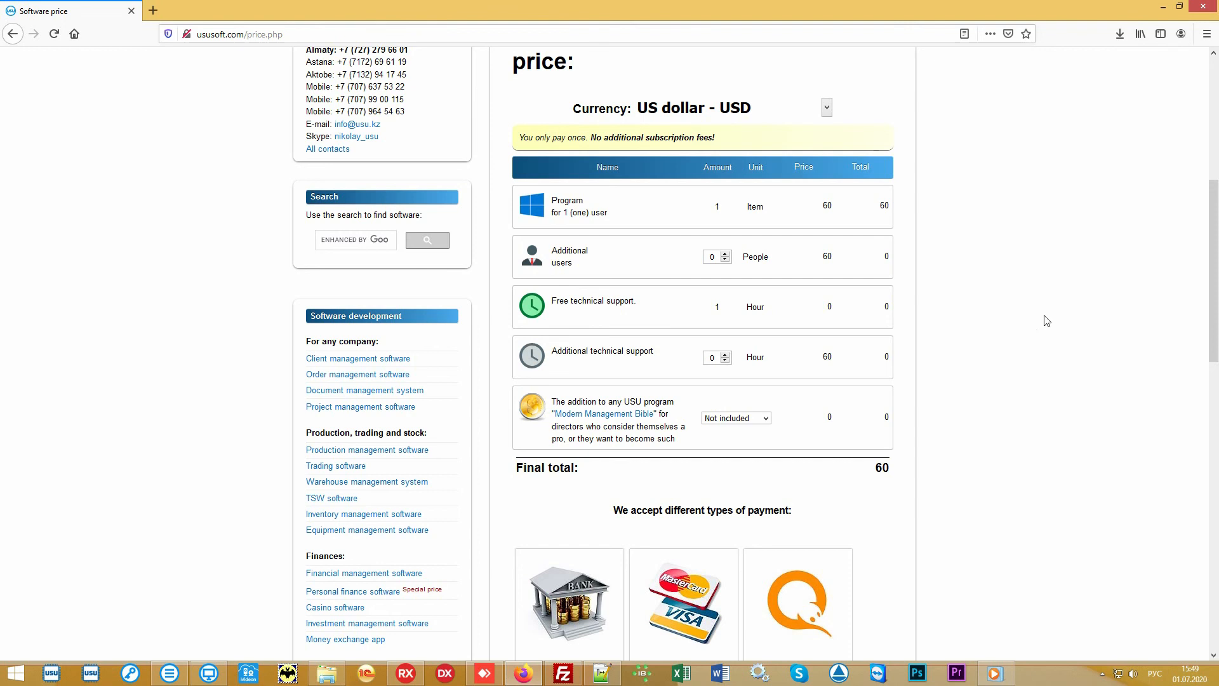
scroll(1046, 320, "up", 6)
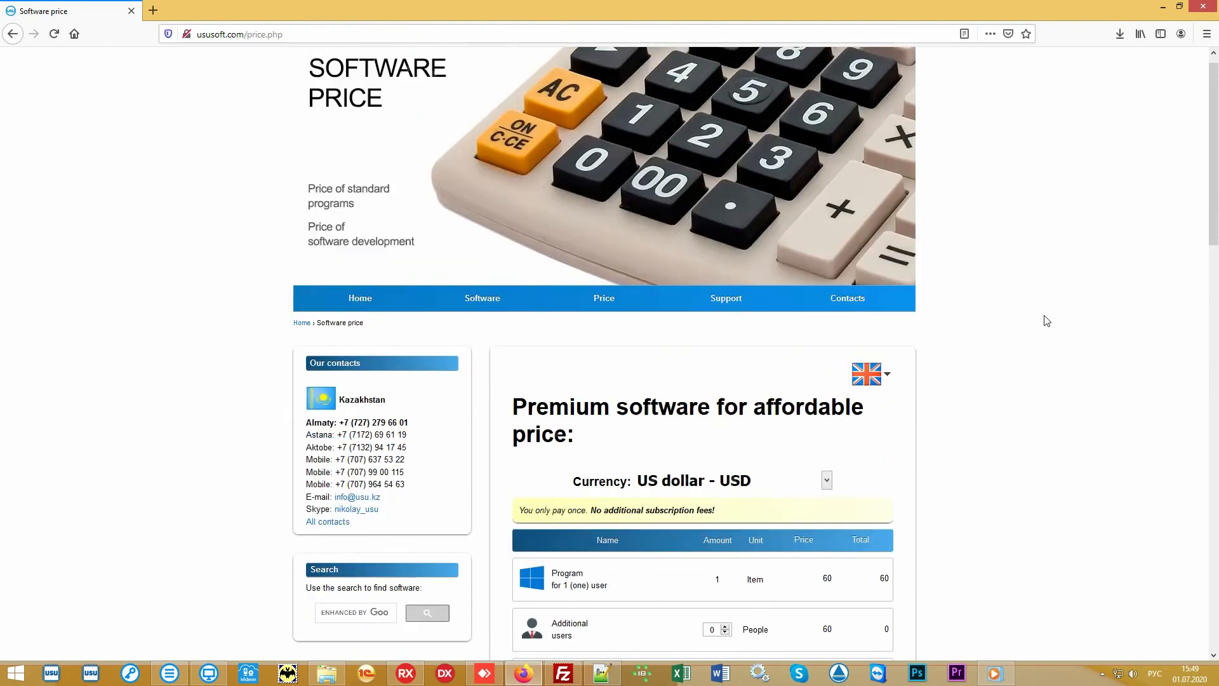
Step: Open the Contacts page and scroll through the listed country contact details
left_click(858, 315)
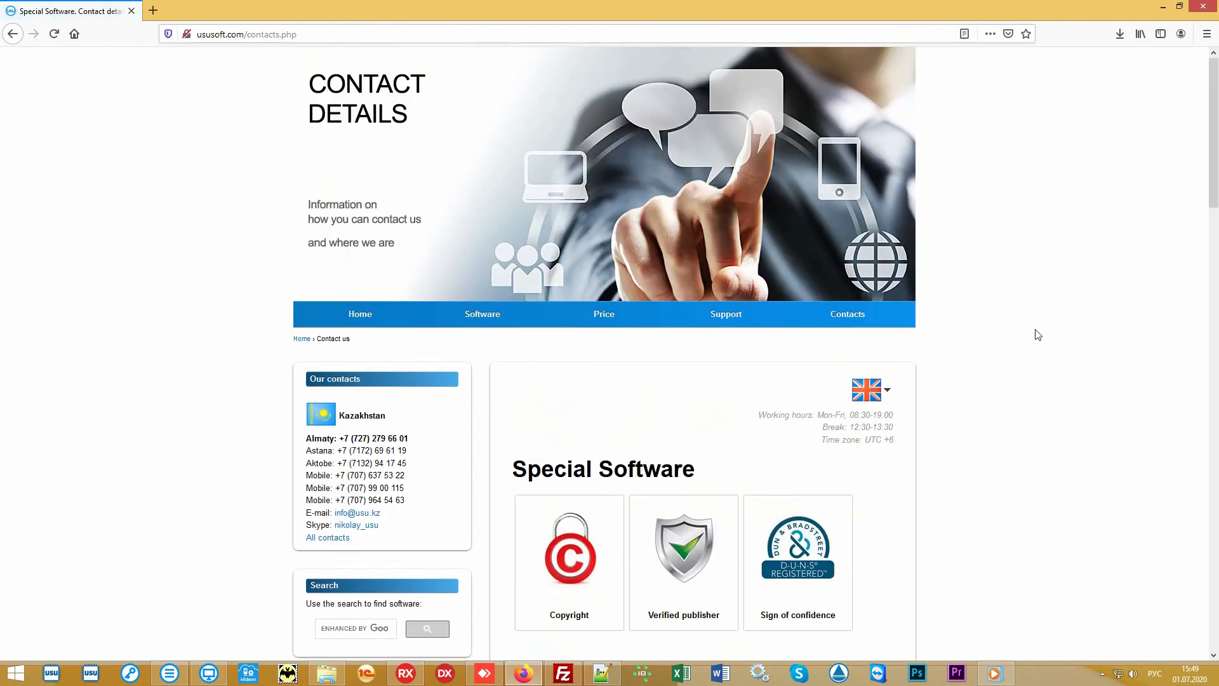
scroll(1038, 334, "down", 8)
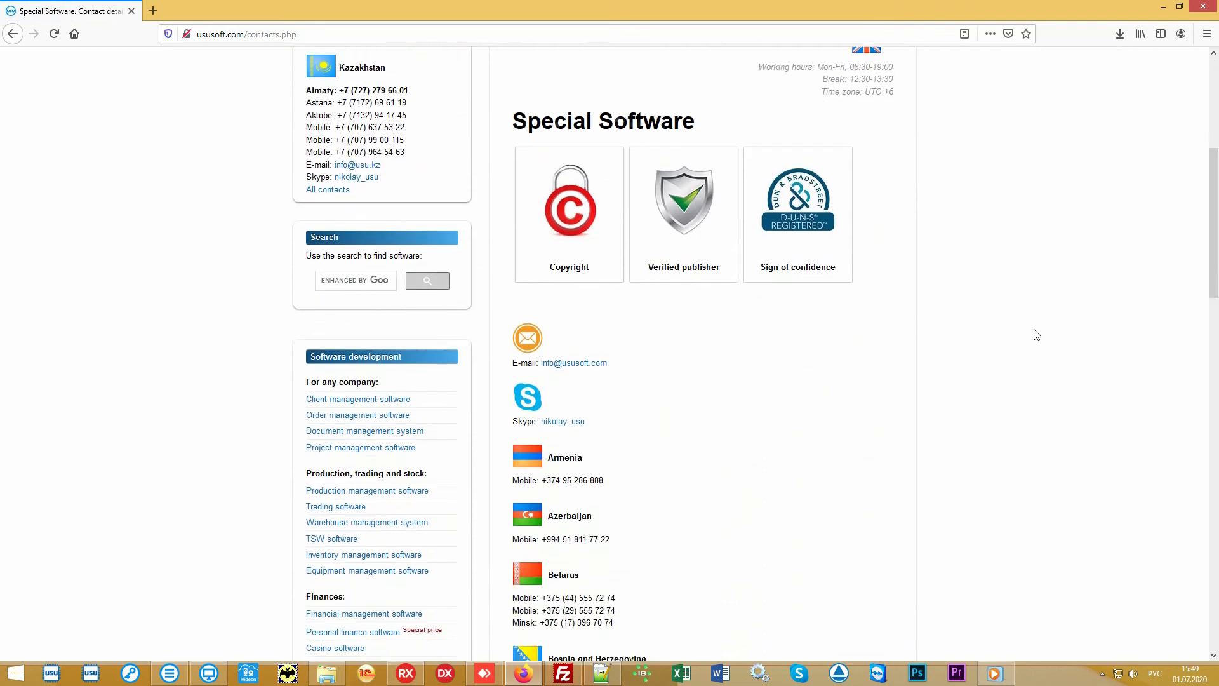
scroll(1029, 335, "down", 5)
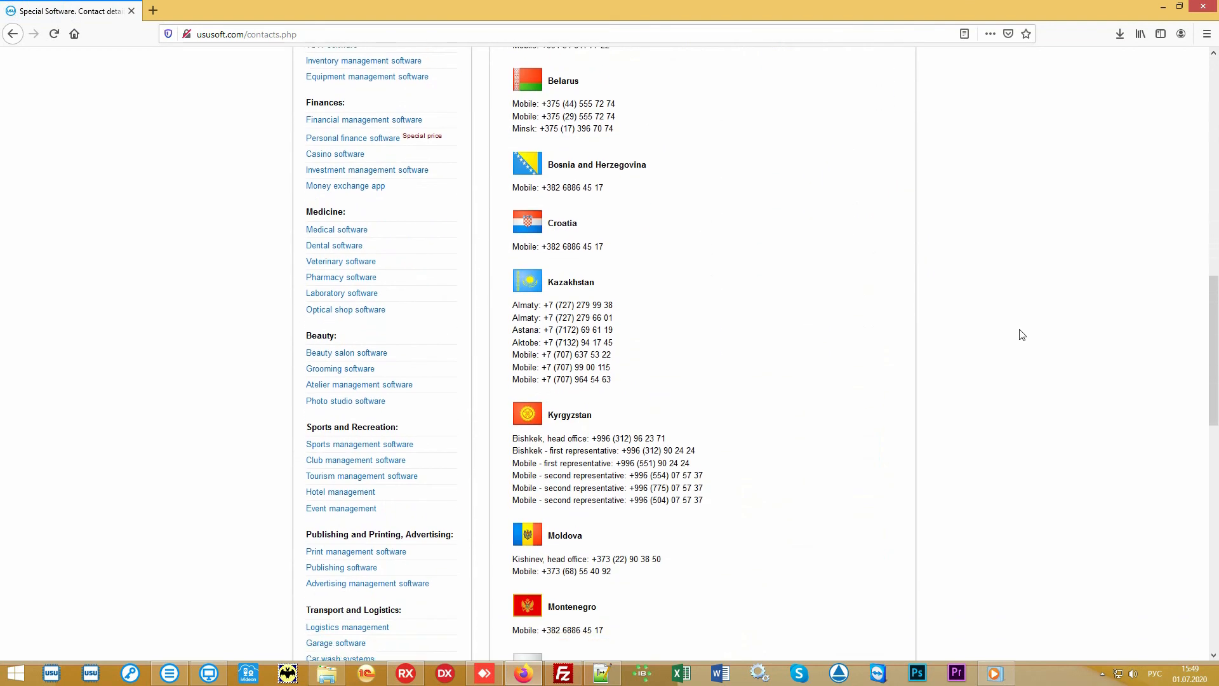
scroll(1021, 335, "down", 6)
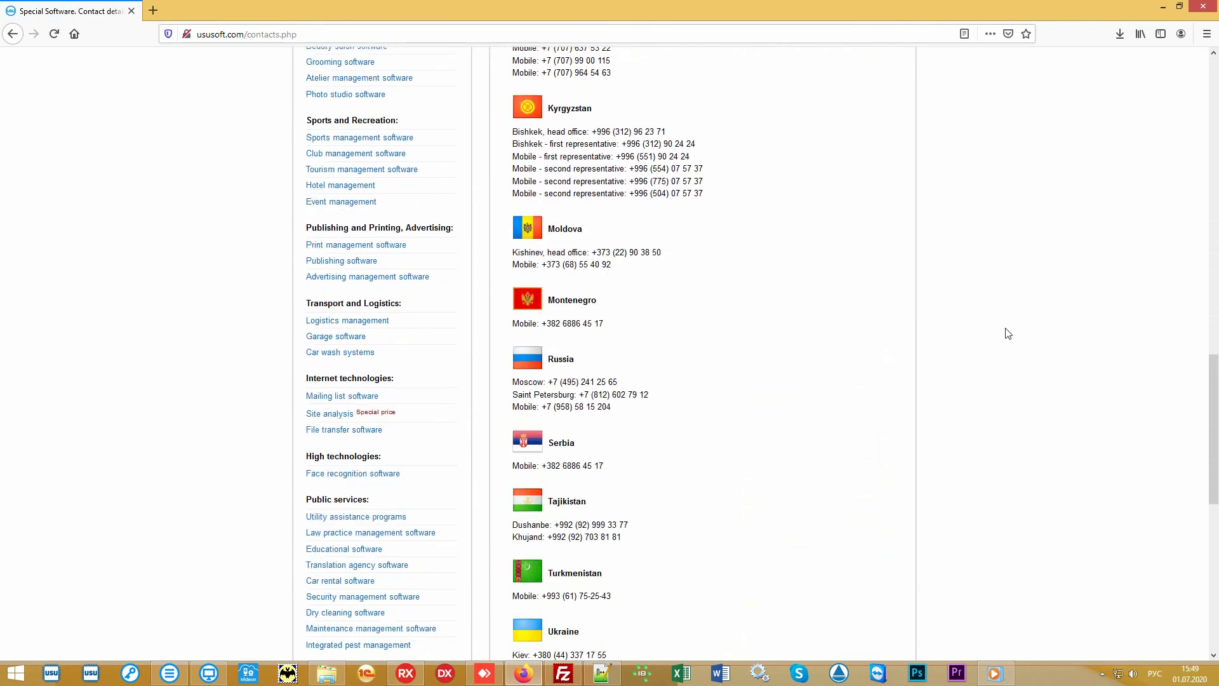
scroll(1009, 330, "down", 3)
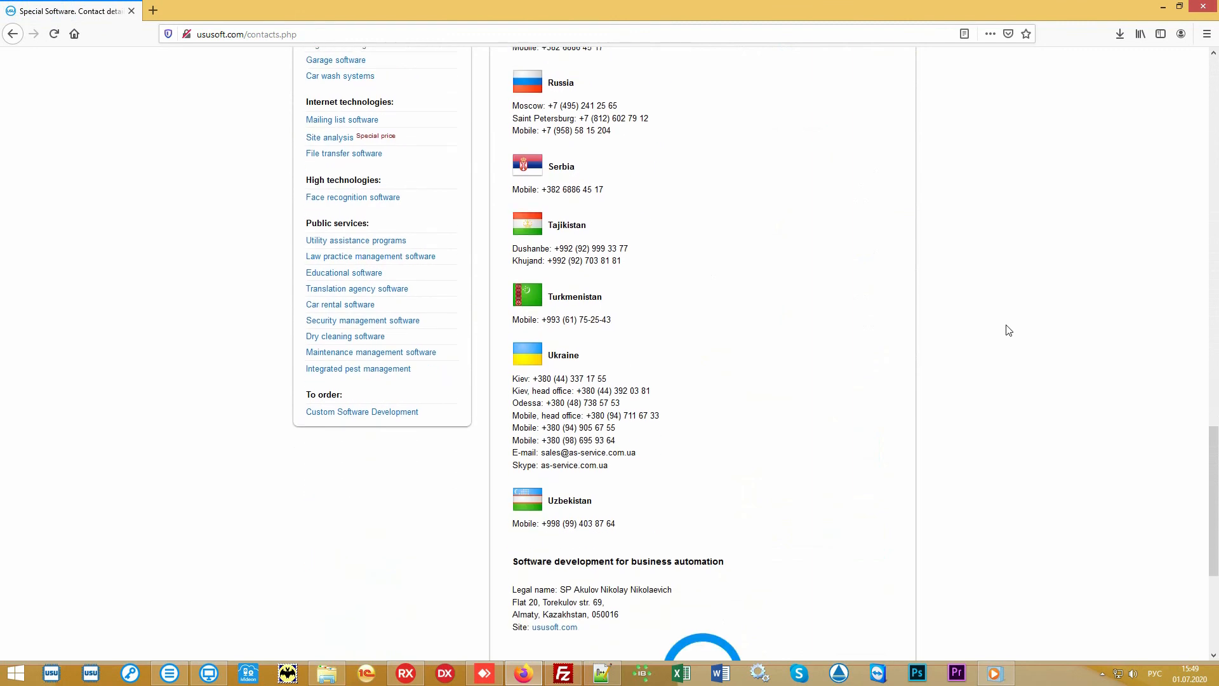
scroll(1009, 331, "up", 10)
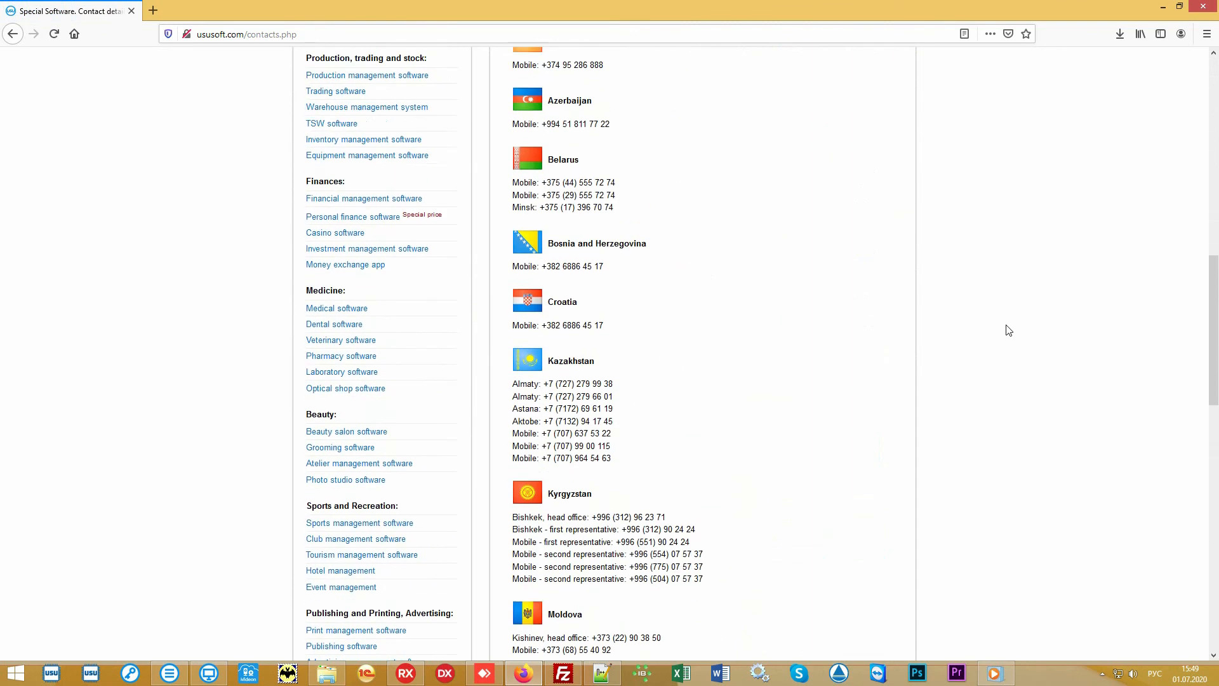
scroll(1008, 330, "up", 12)
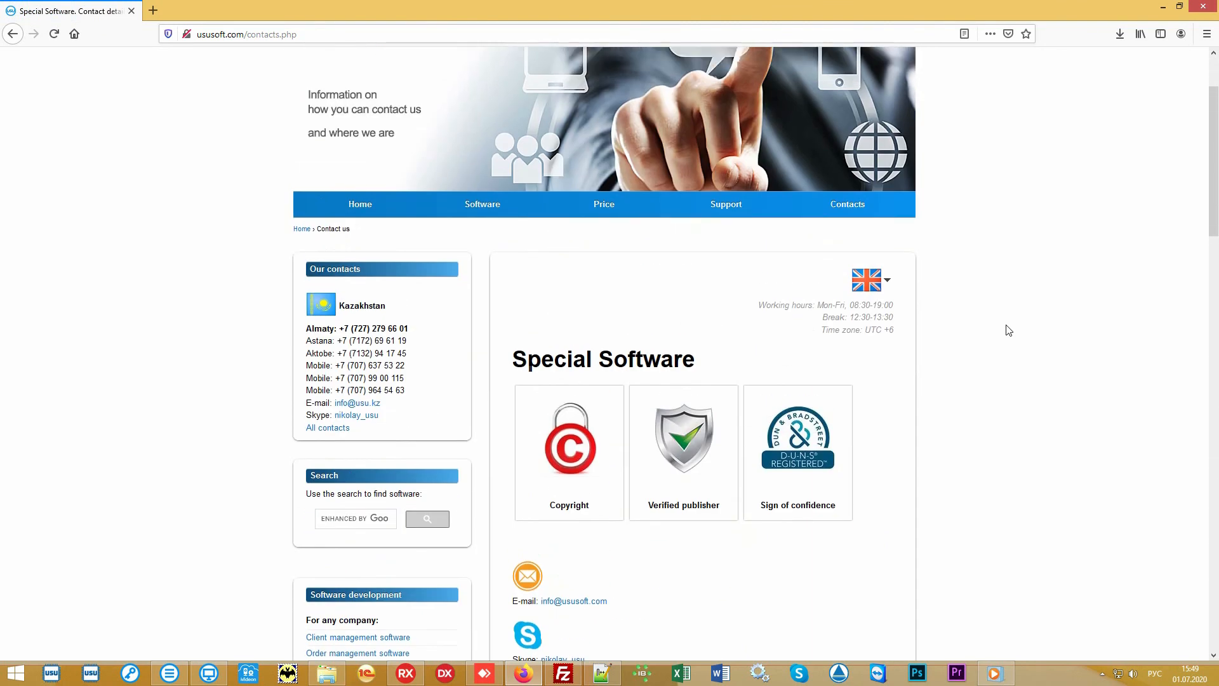
scroll(1008, 330, "up", 2)
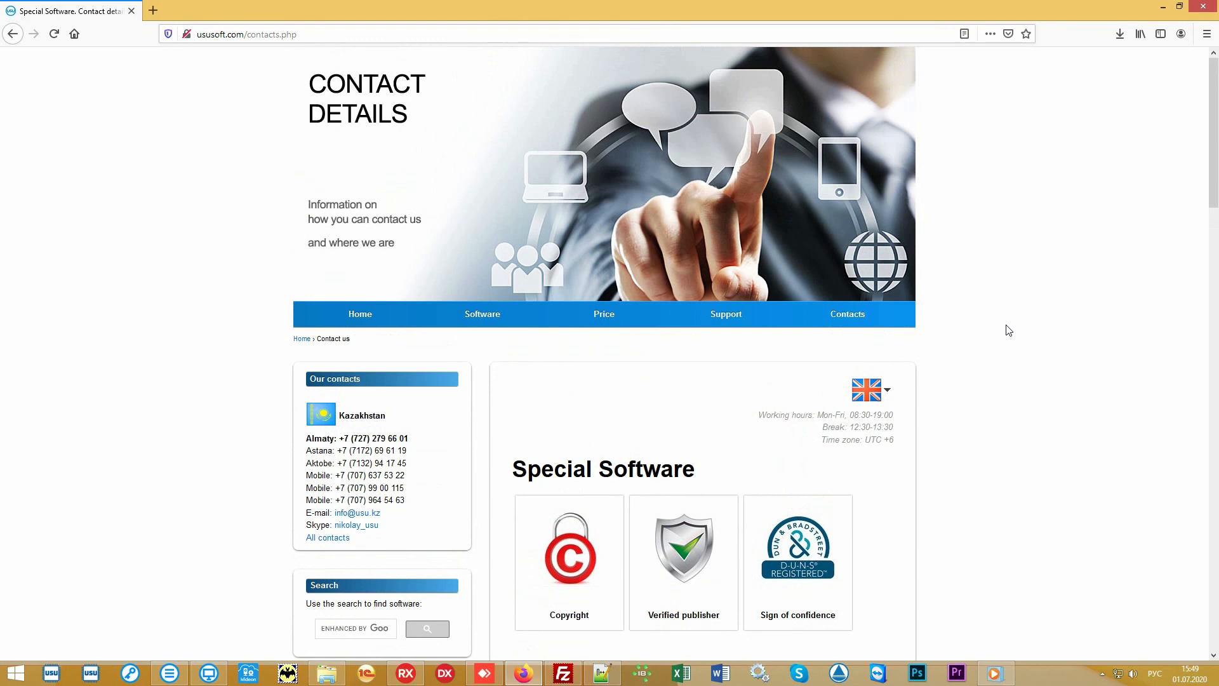